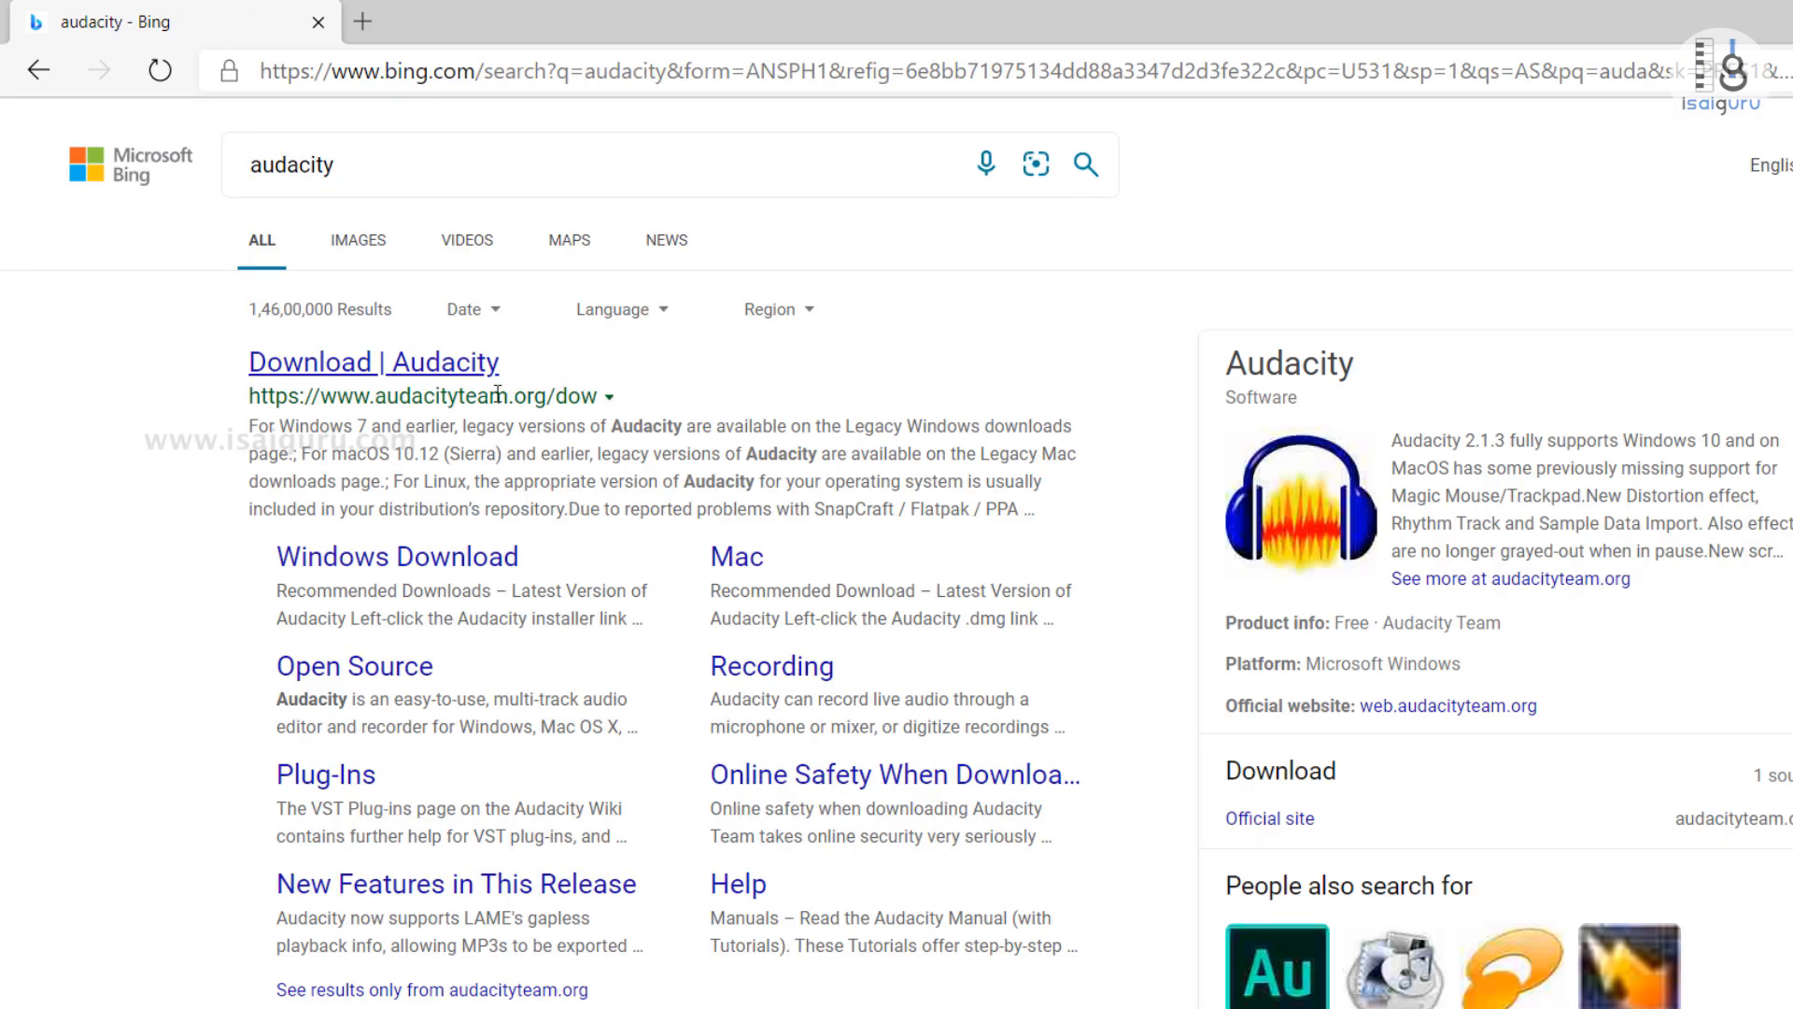
Step: Open Audacity's official download page from the search results and solve the captcha by selecting every image containing a car
{"action": "left_click", "coordinate": [407, 368]}
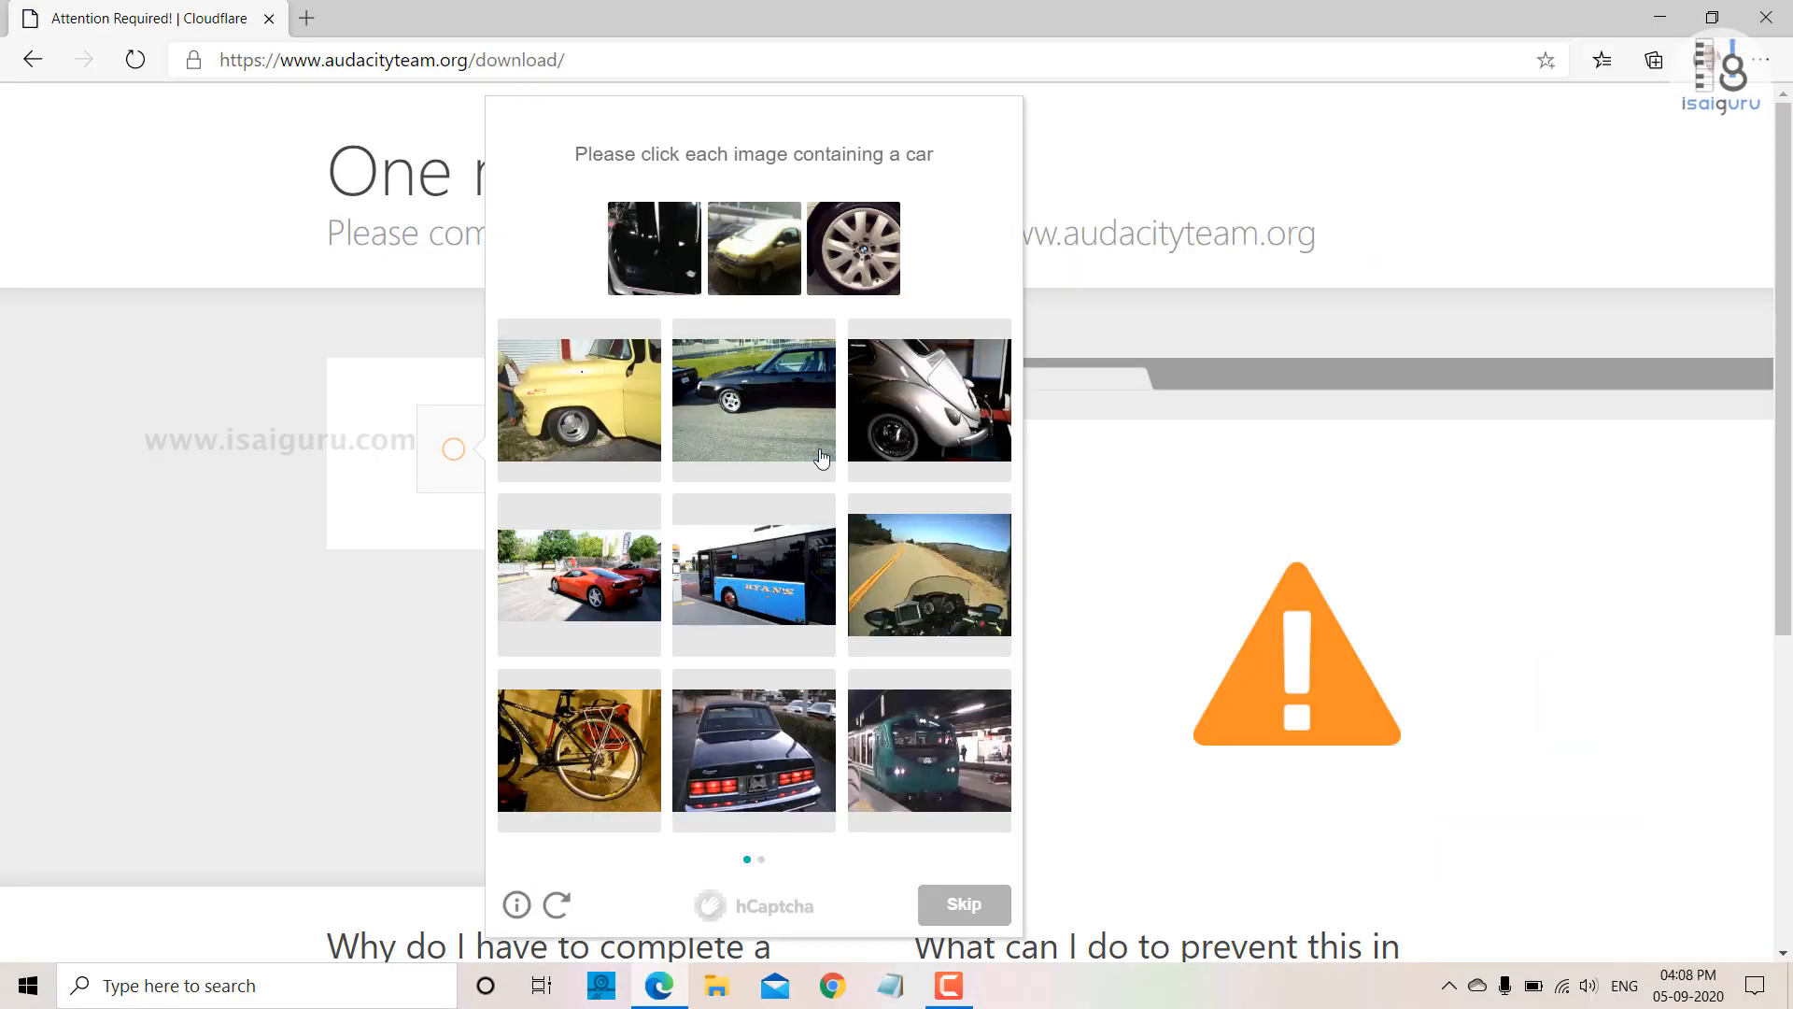
{"action": "left_click", "coordinate": [561, 400]}
{"action": "left_click", "coordinate": [782, 432]}
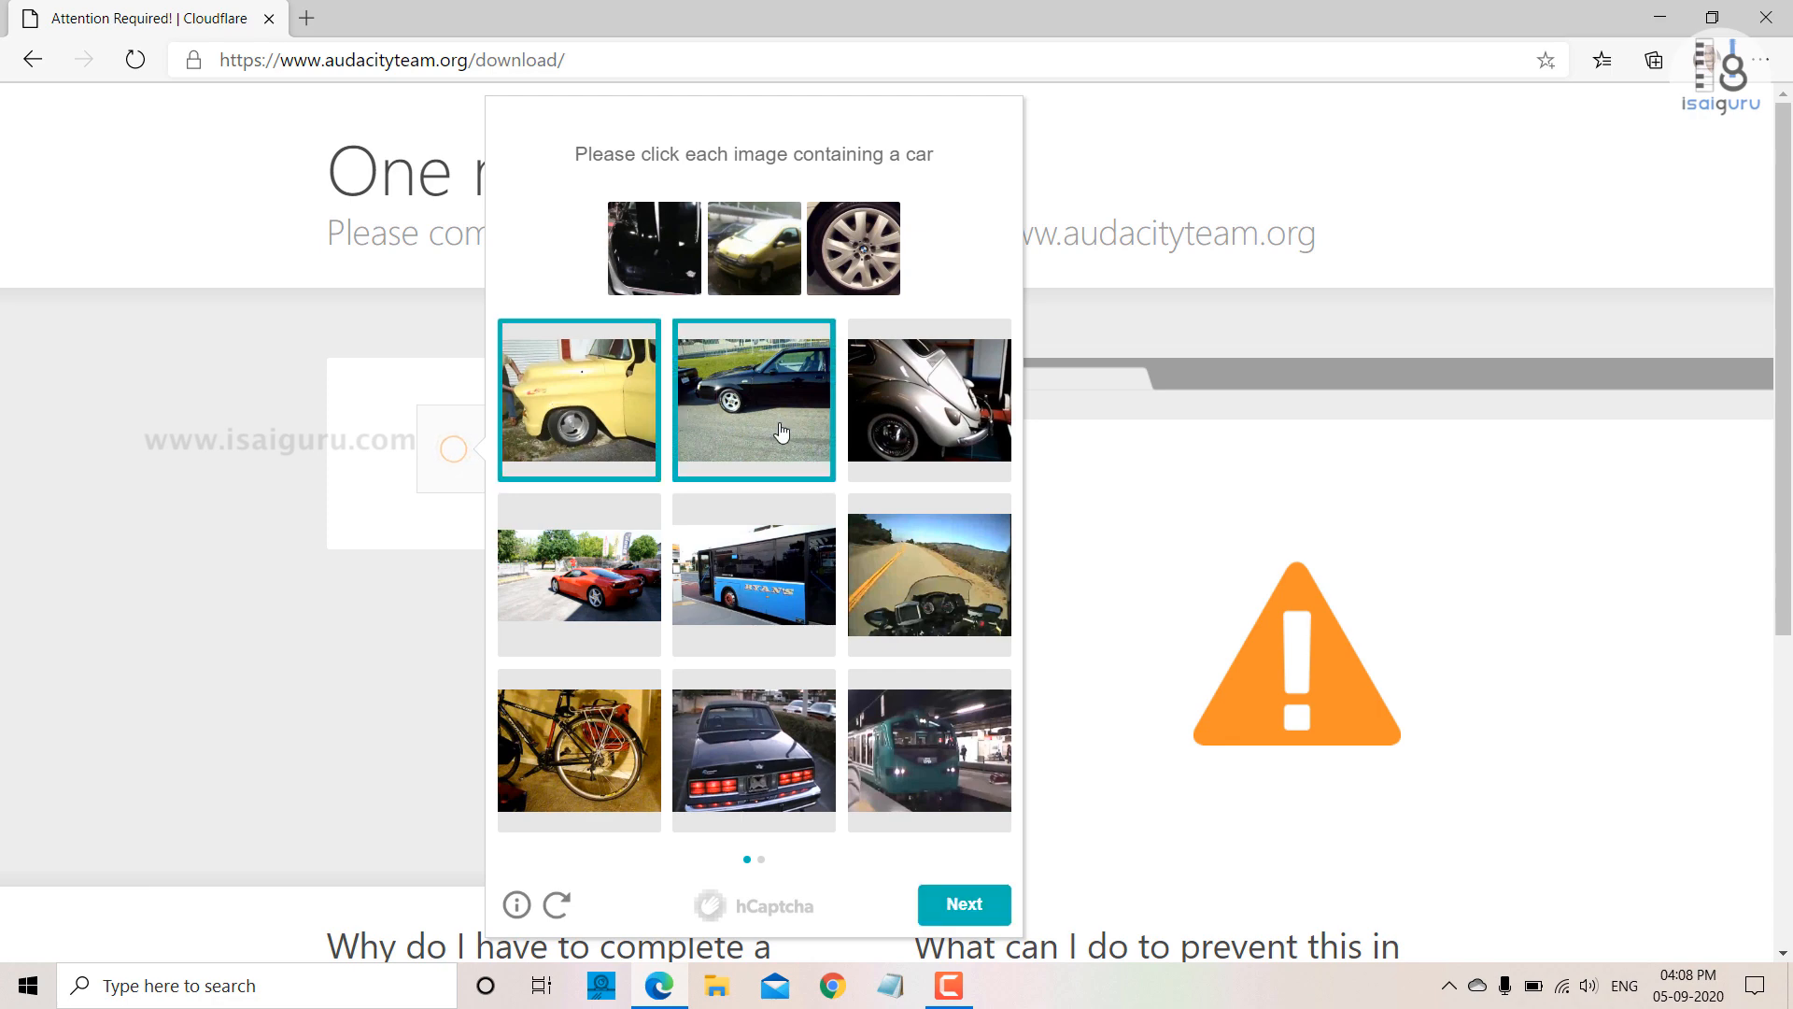
{"action": "left_click", "coordinate": [919, 425]}
{"action": "left_click", "coordinate": [539, 596]}
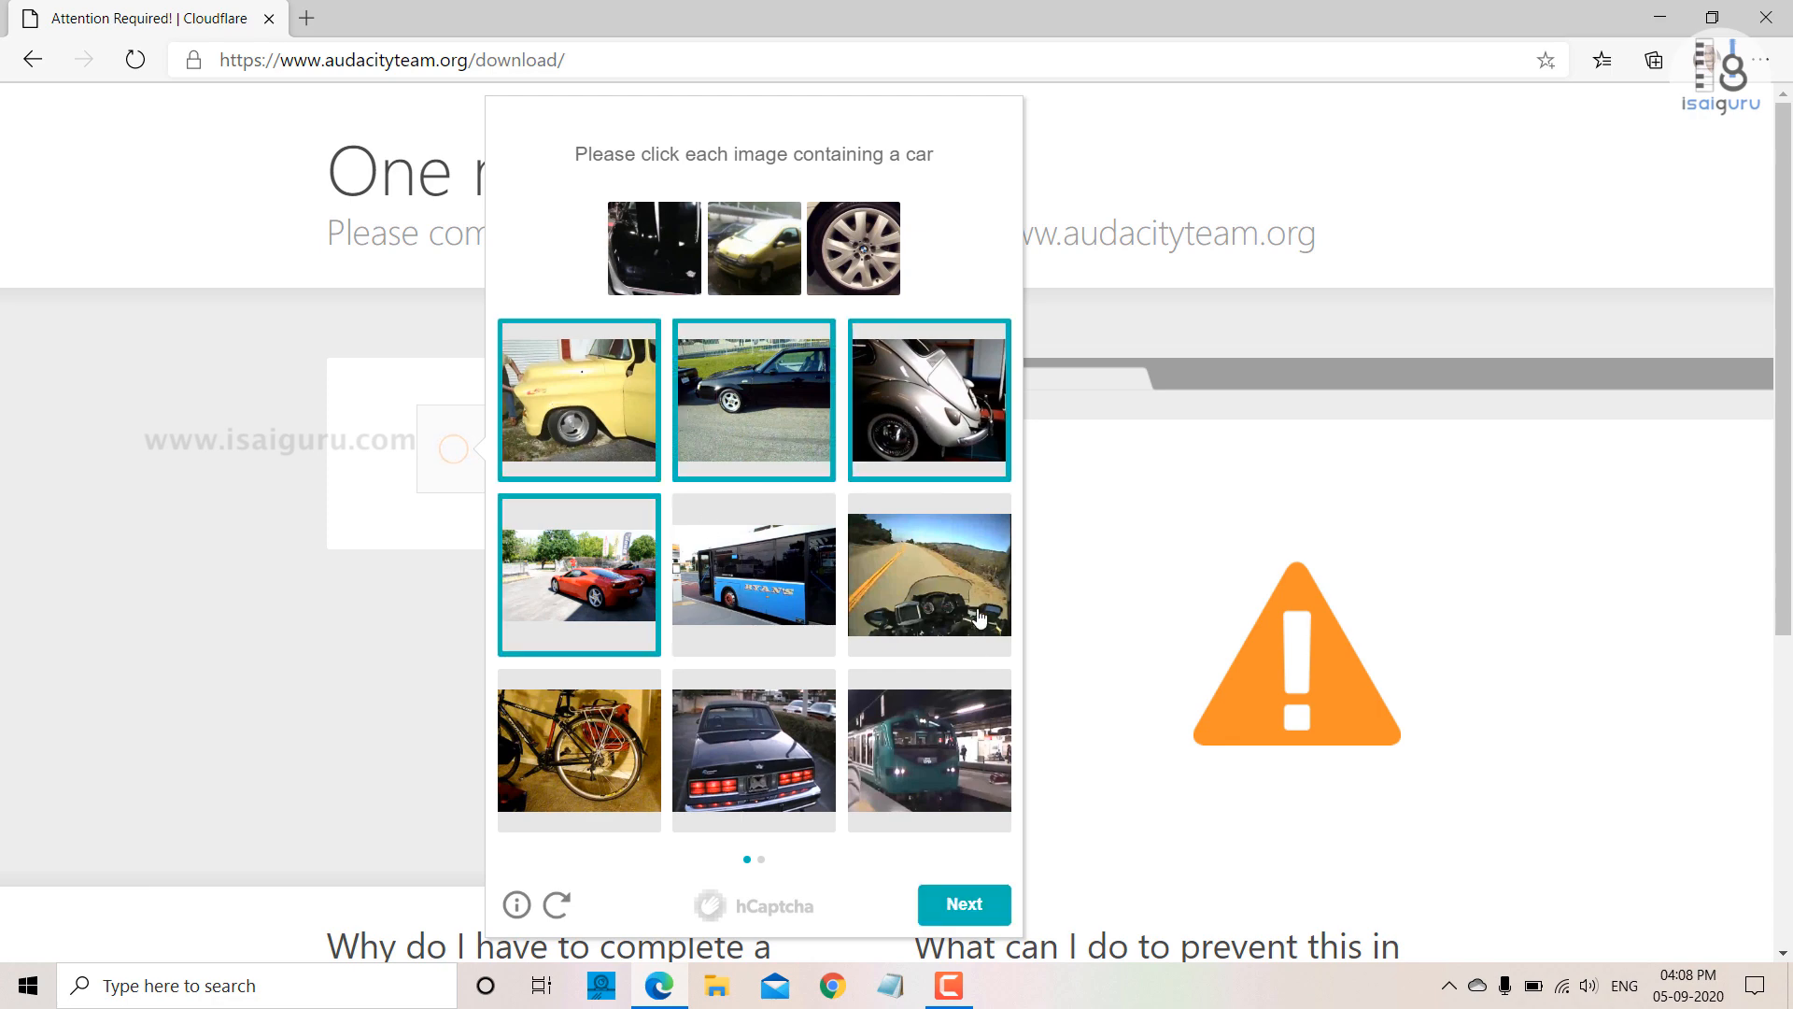
{"action": "left_click", "coordinate": [803, 771]}
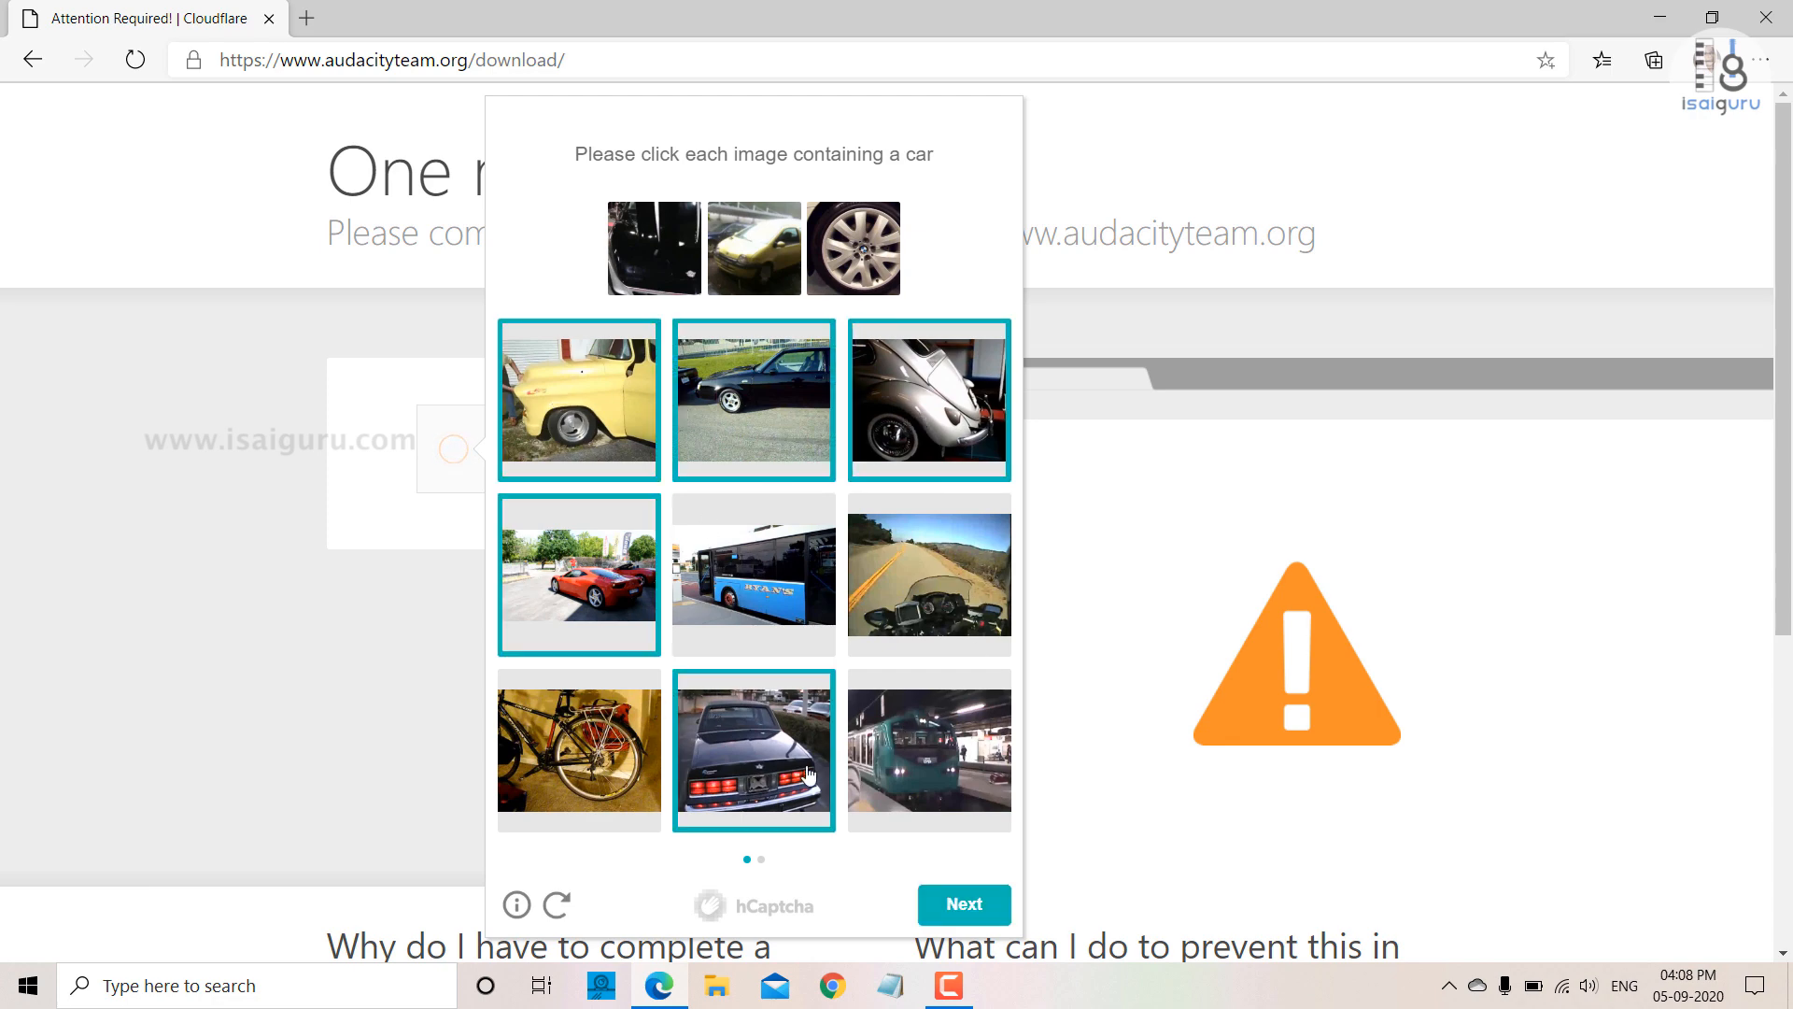
{"action": "left_click", "coordinate": [948, 906]}
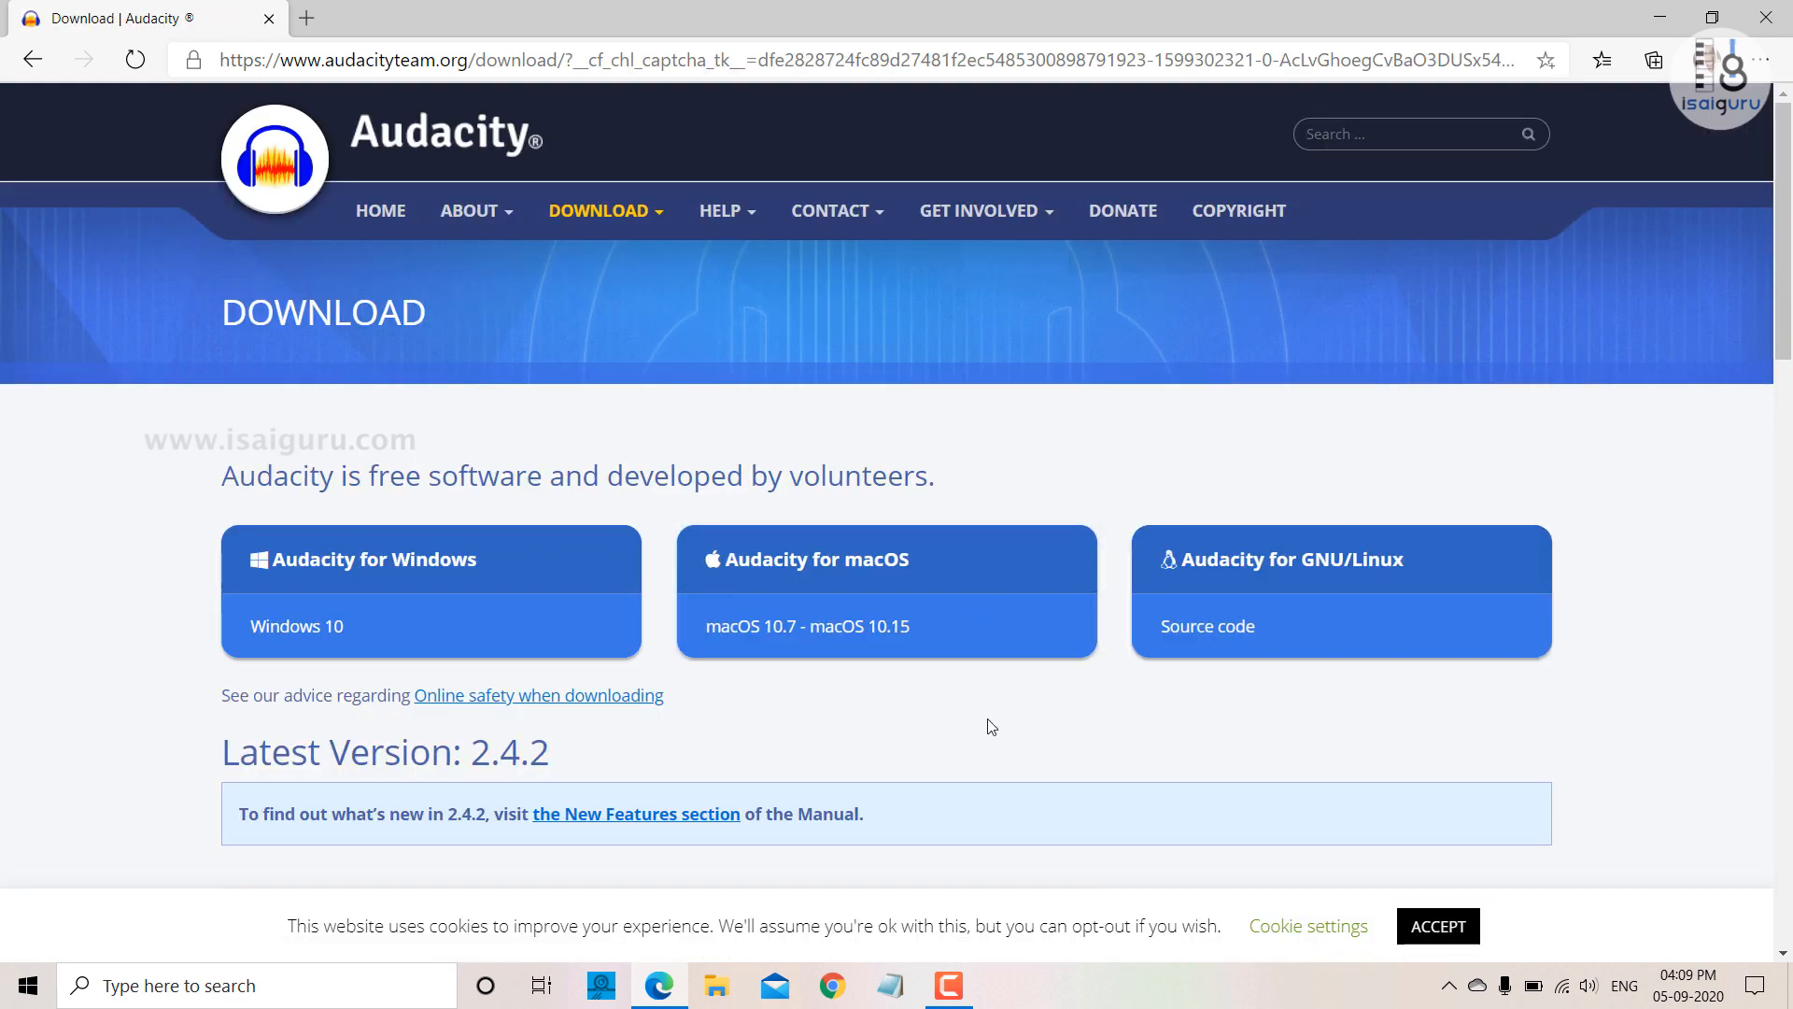
Step: Go to the Audacity for Windows downloads and follow the Audacity 2.4.2 installer link to its FossHub page
{"action": "scroll", "coordinate": [980, 649], "scroll_direction": "down", "scroll_amount": 1}
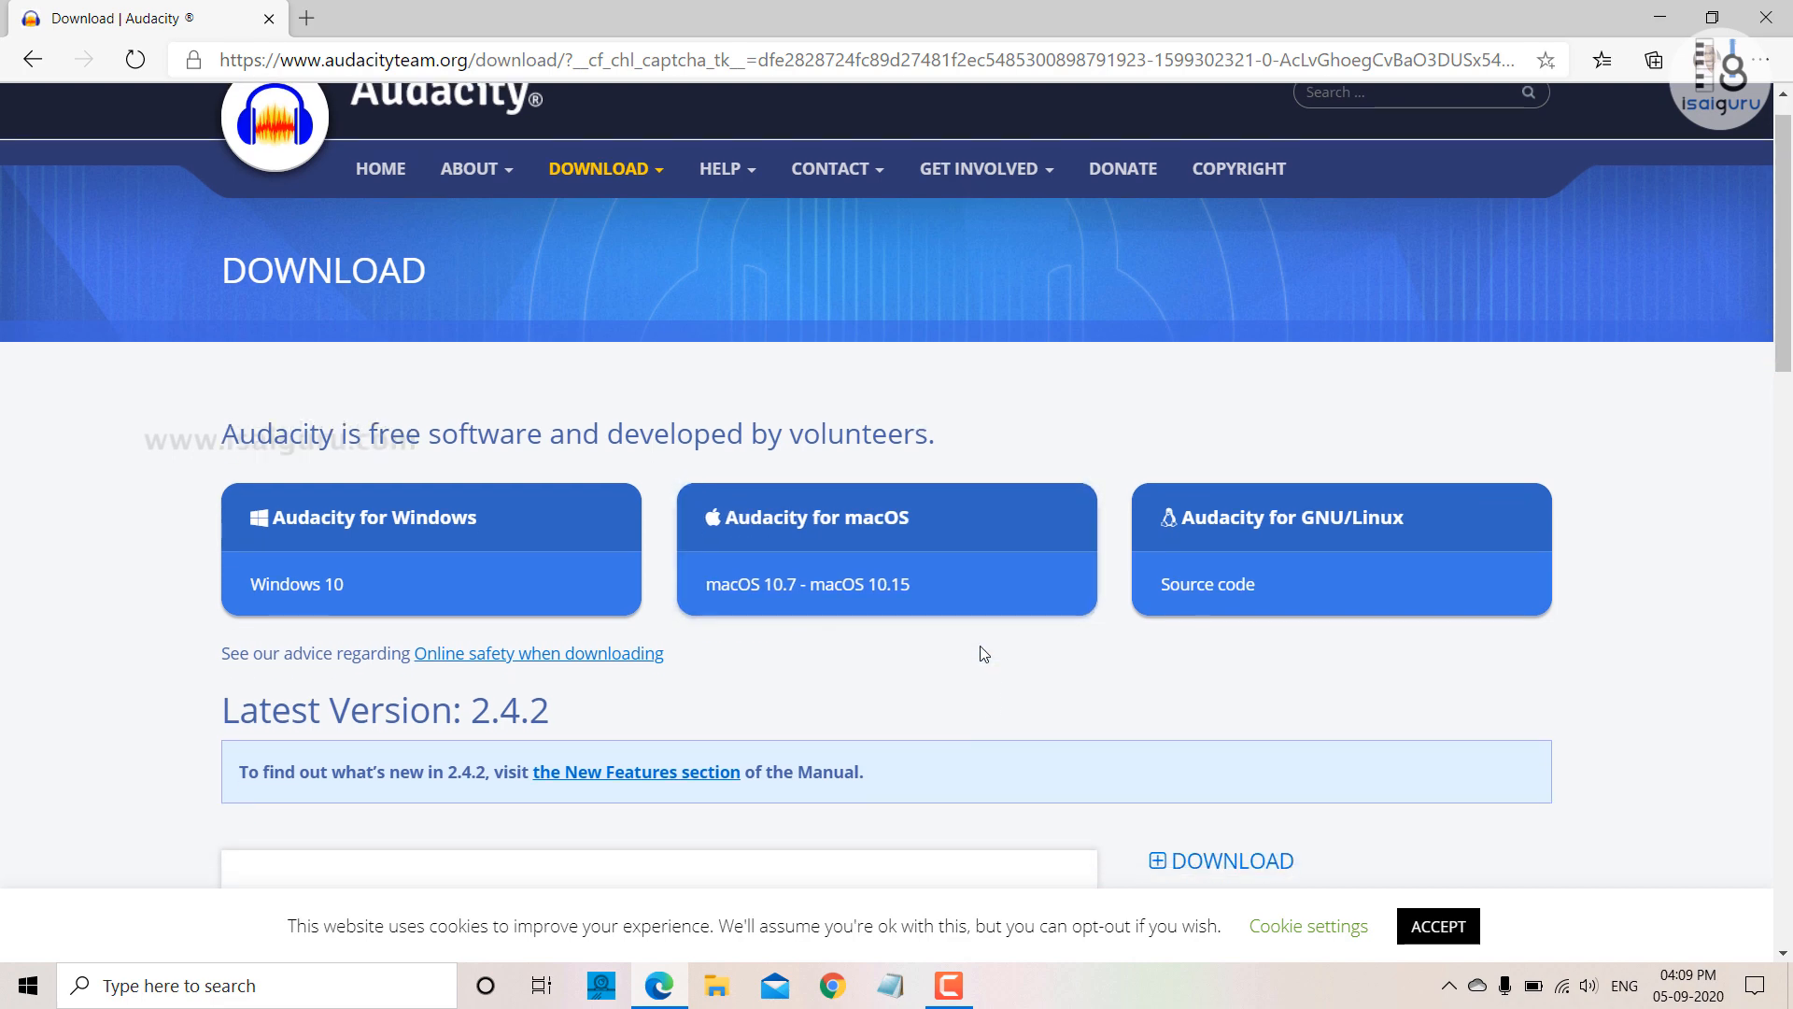
{"action": "scroll", "coordinate": [979, 646], "scroll_direction": "up", "scroll_amount": 1}
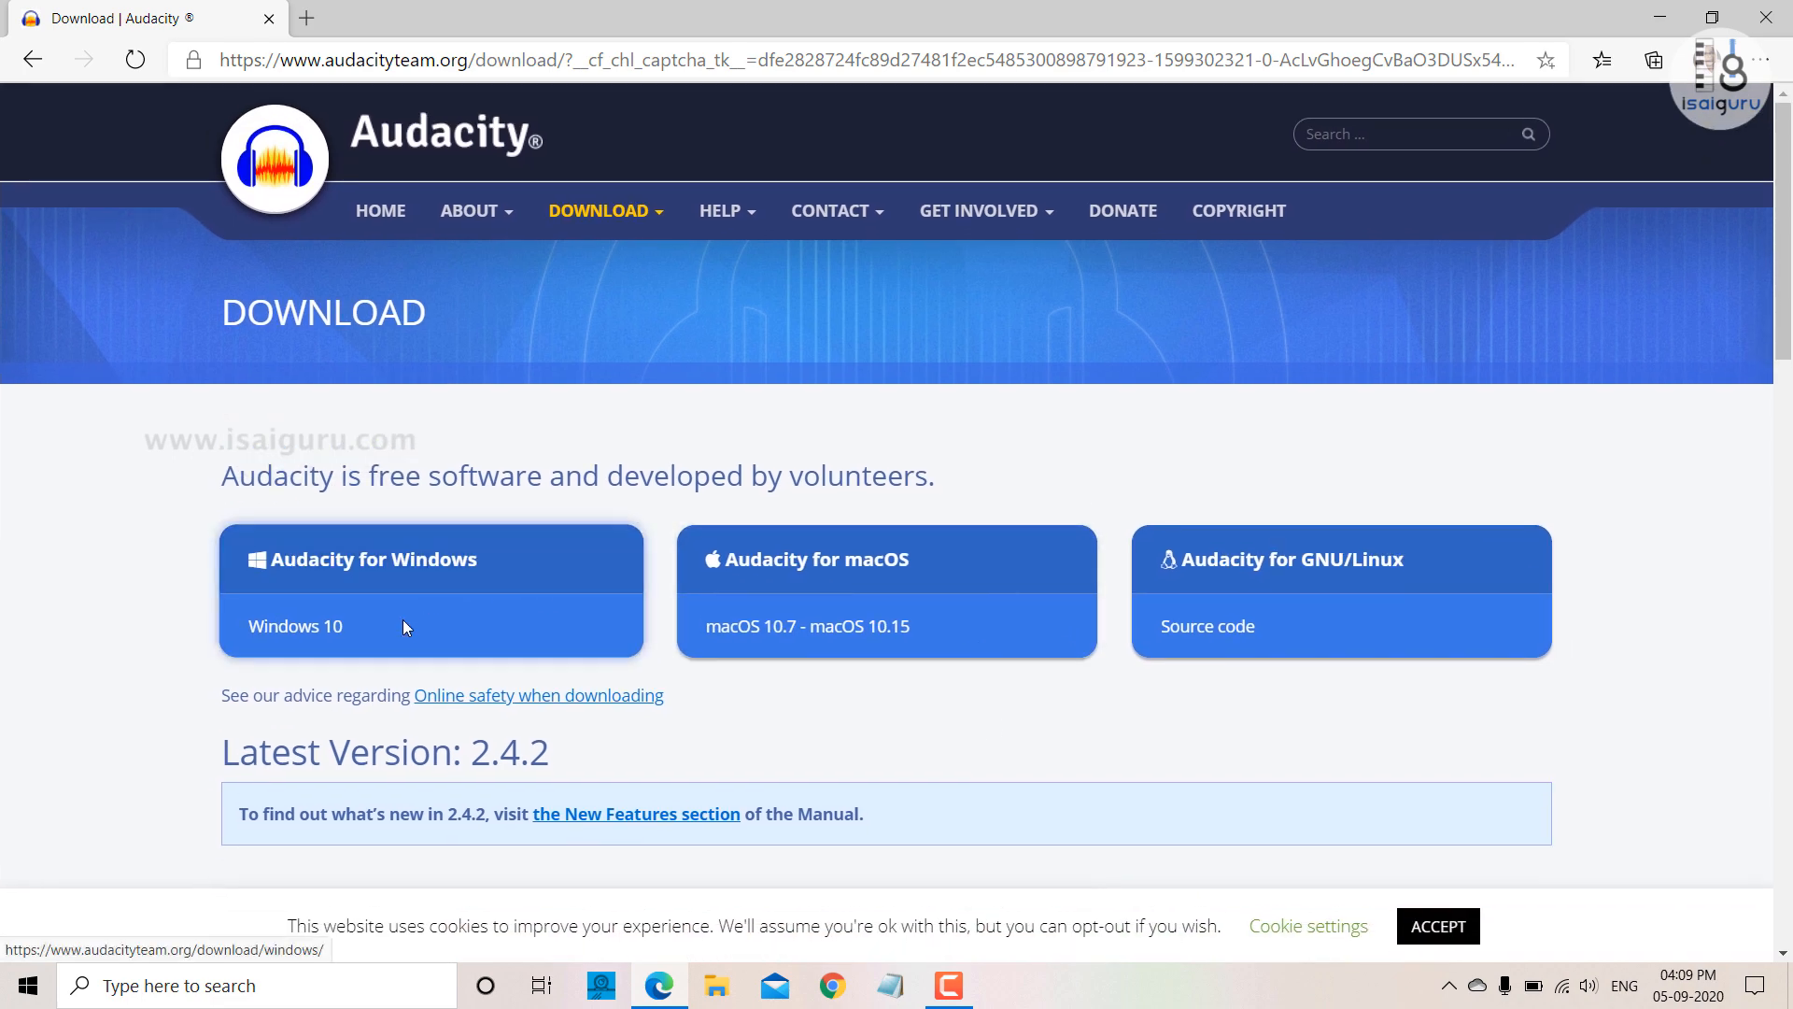
{"action": "left_click", "coordinate": [436, 572]}
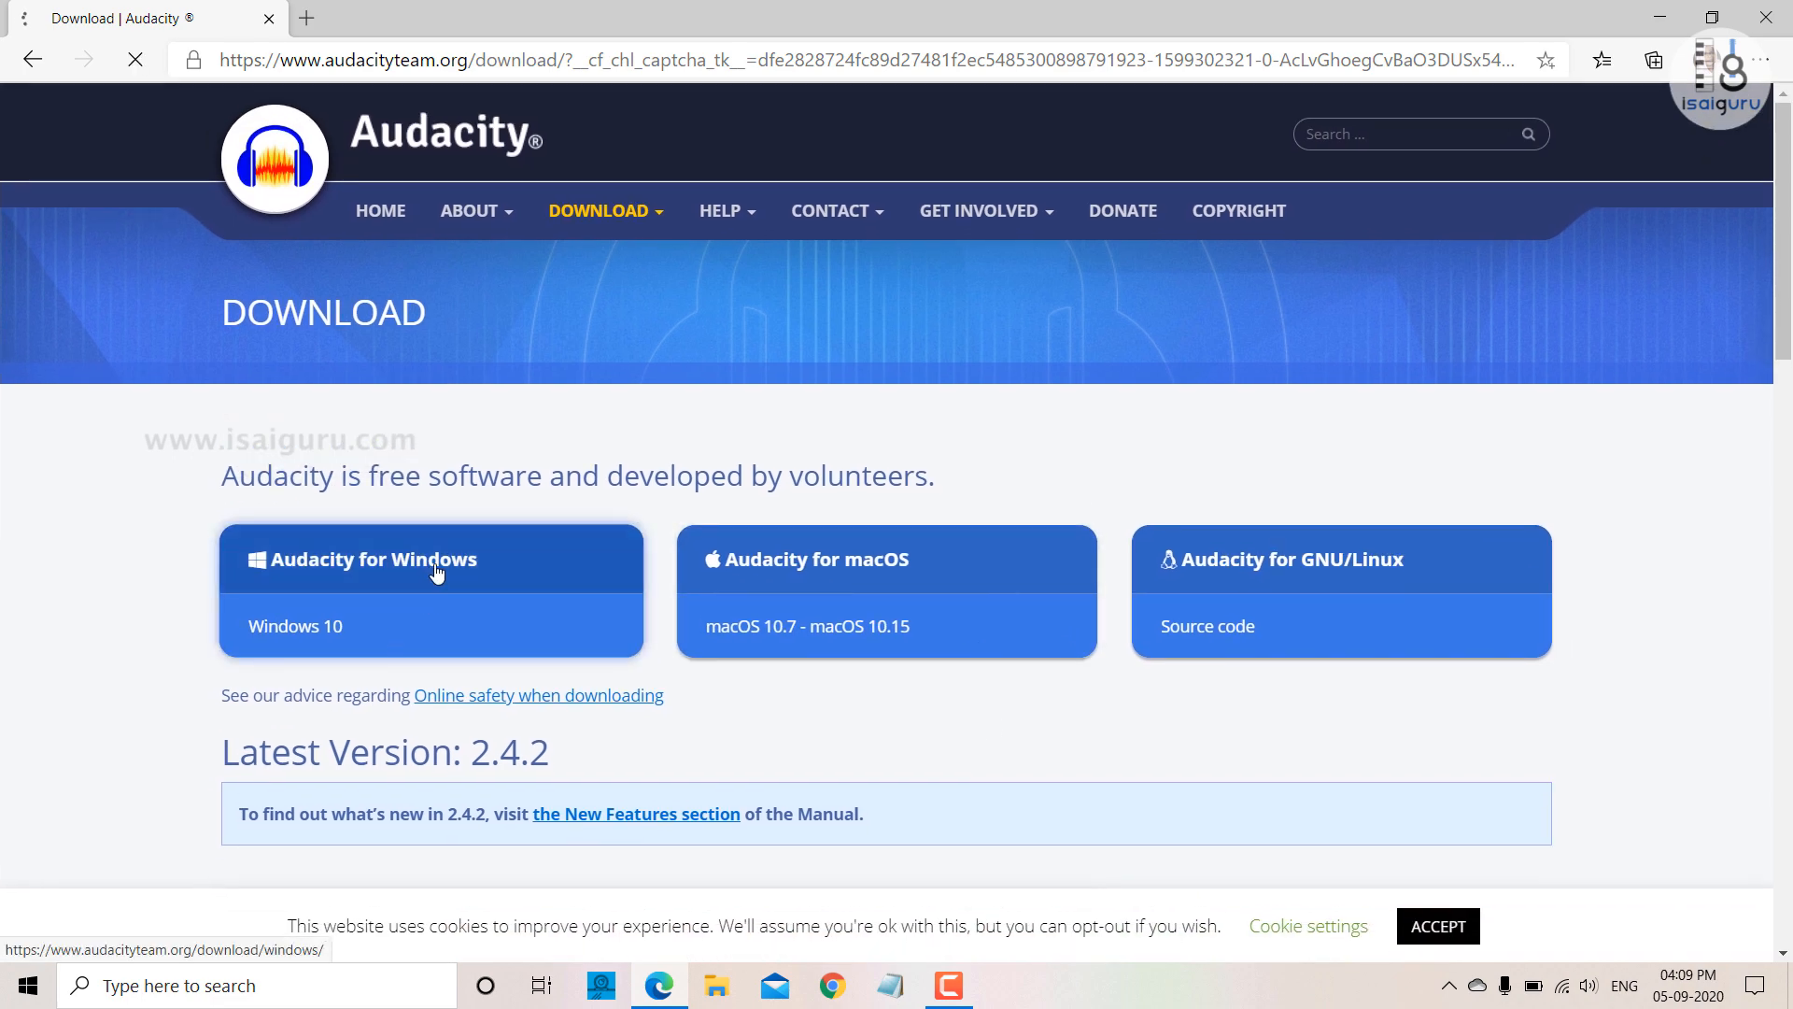
{"action": "scroll", "coordinate": [597, 600], "scroll_direction": "down", "scroll_amount": 2}
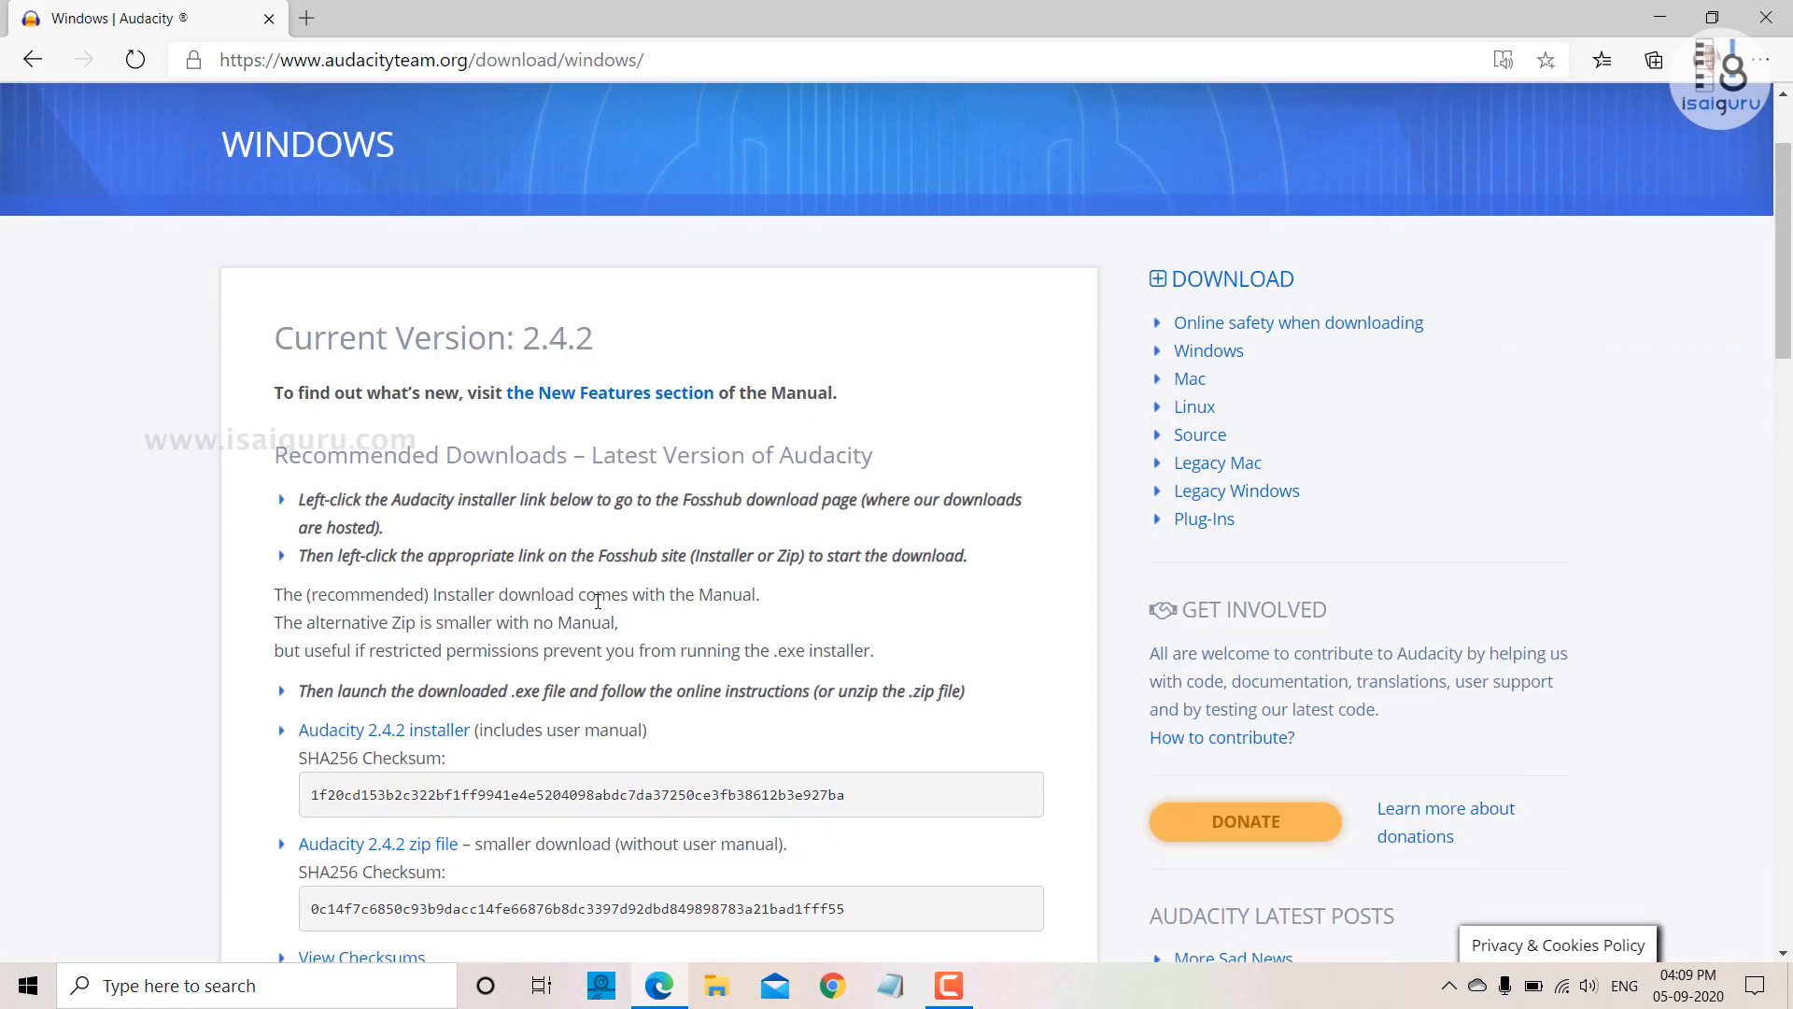
{"action": "left_click", "coordinate": [445, 731]}
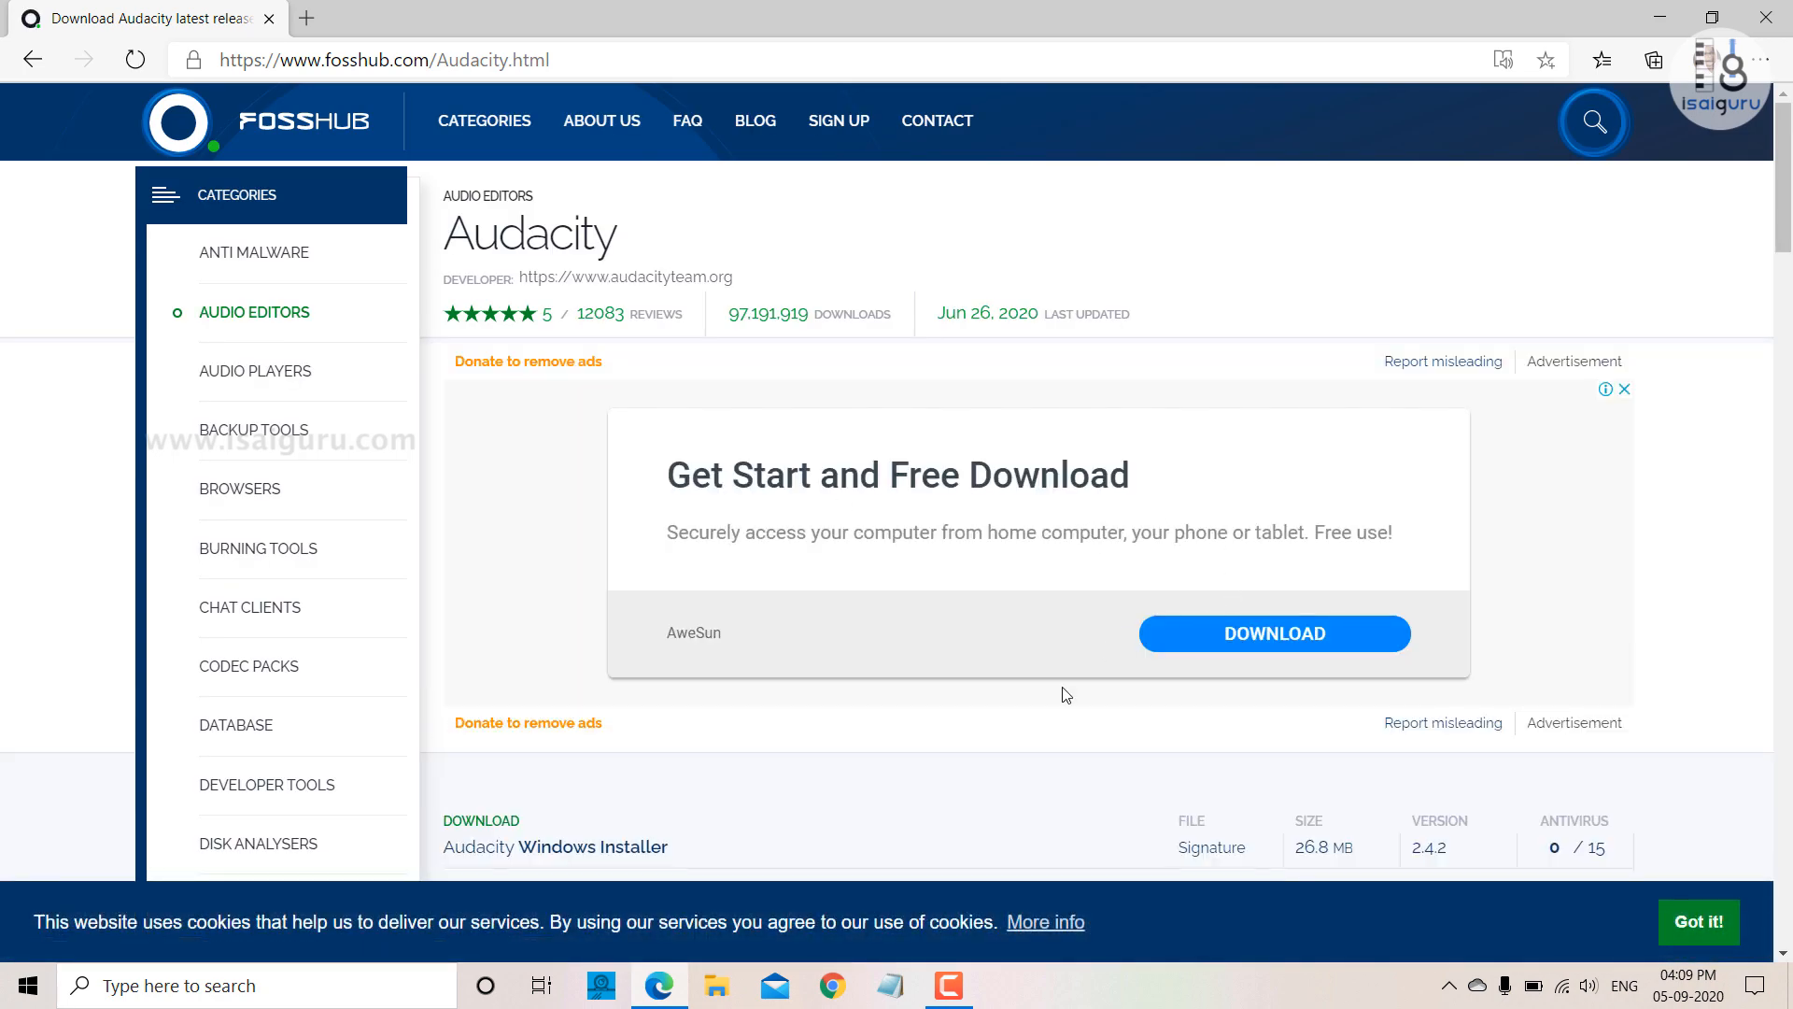
Step: Download the Audacity Windows Installer and run the downloaded audacity-win-2.4.2.exe
{"action": "scroll", "coordinate": [1066, 694], "scroll_direction": "down", "scroll_amount": 4}
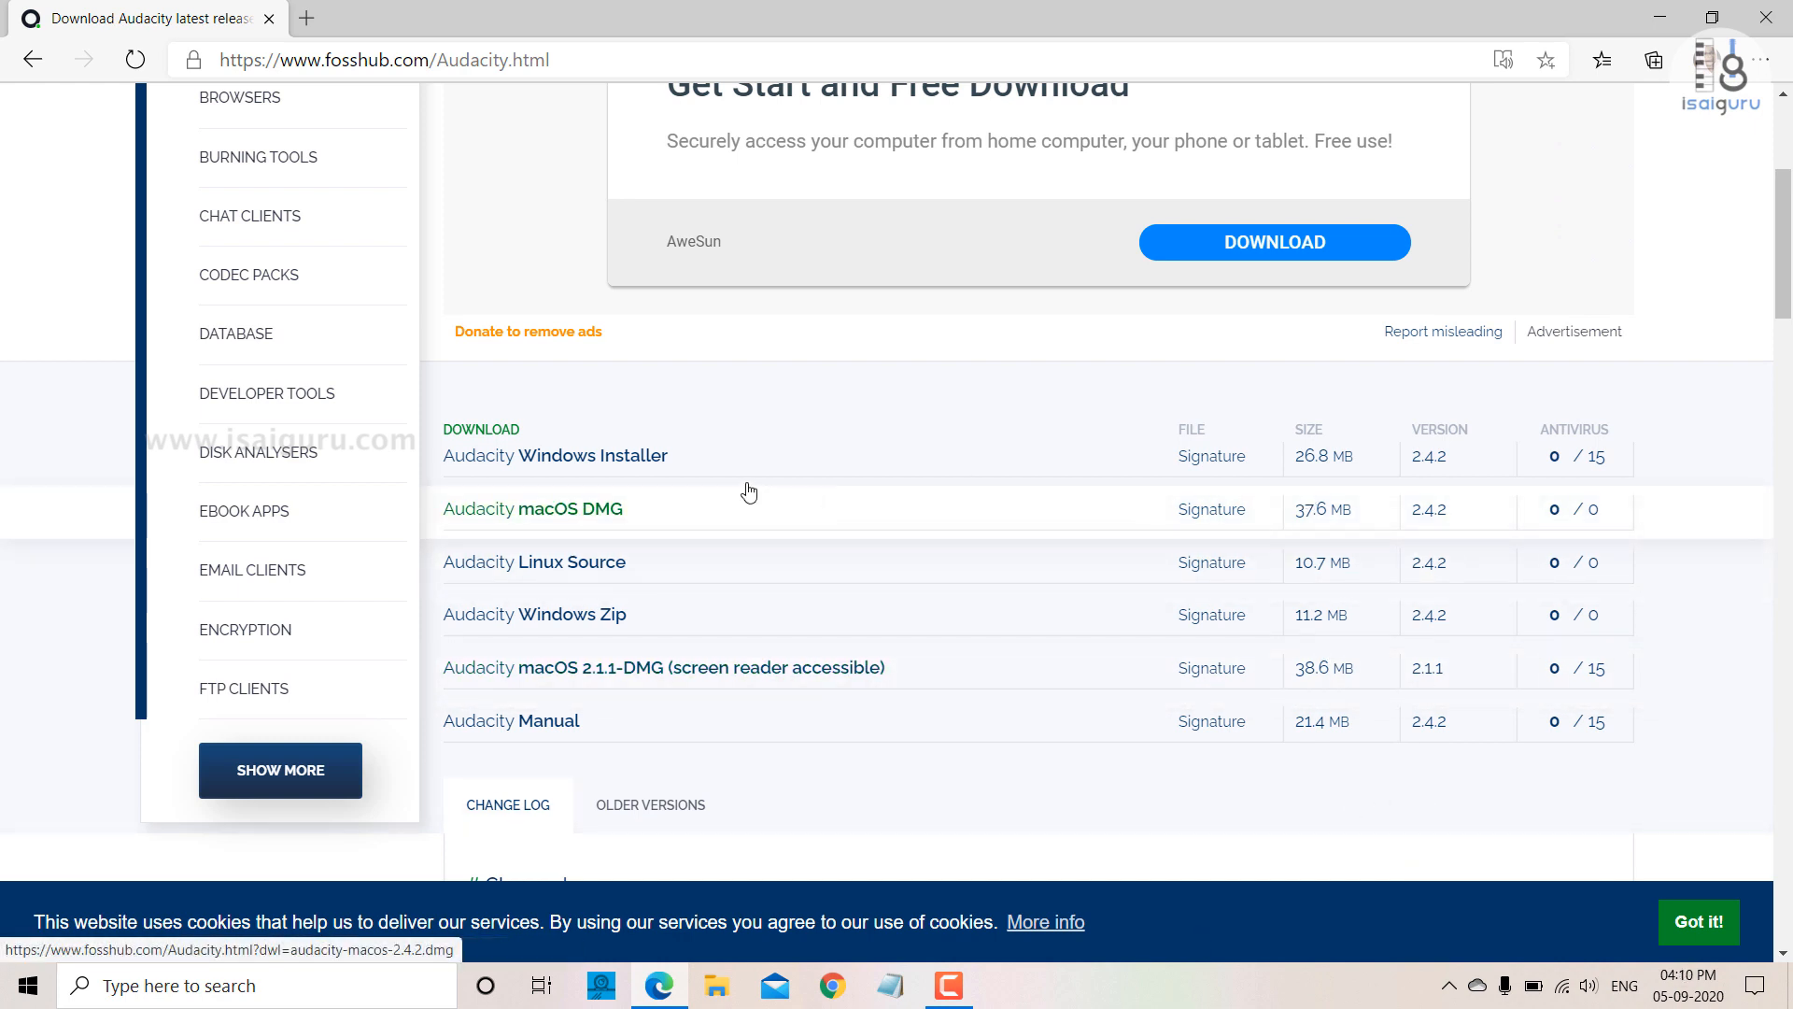
{"action": "left_click", "coordinate": [593, 470]}
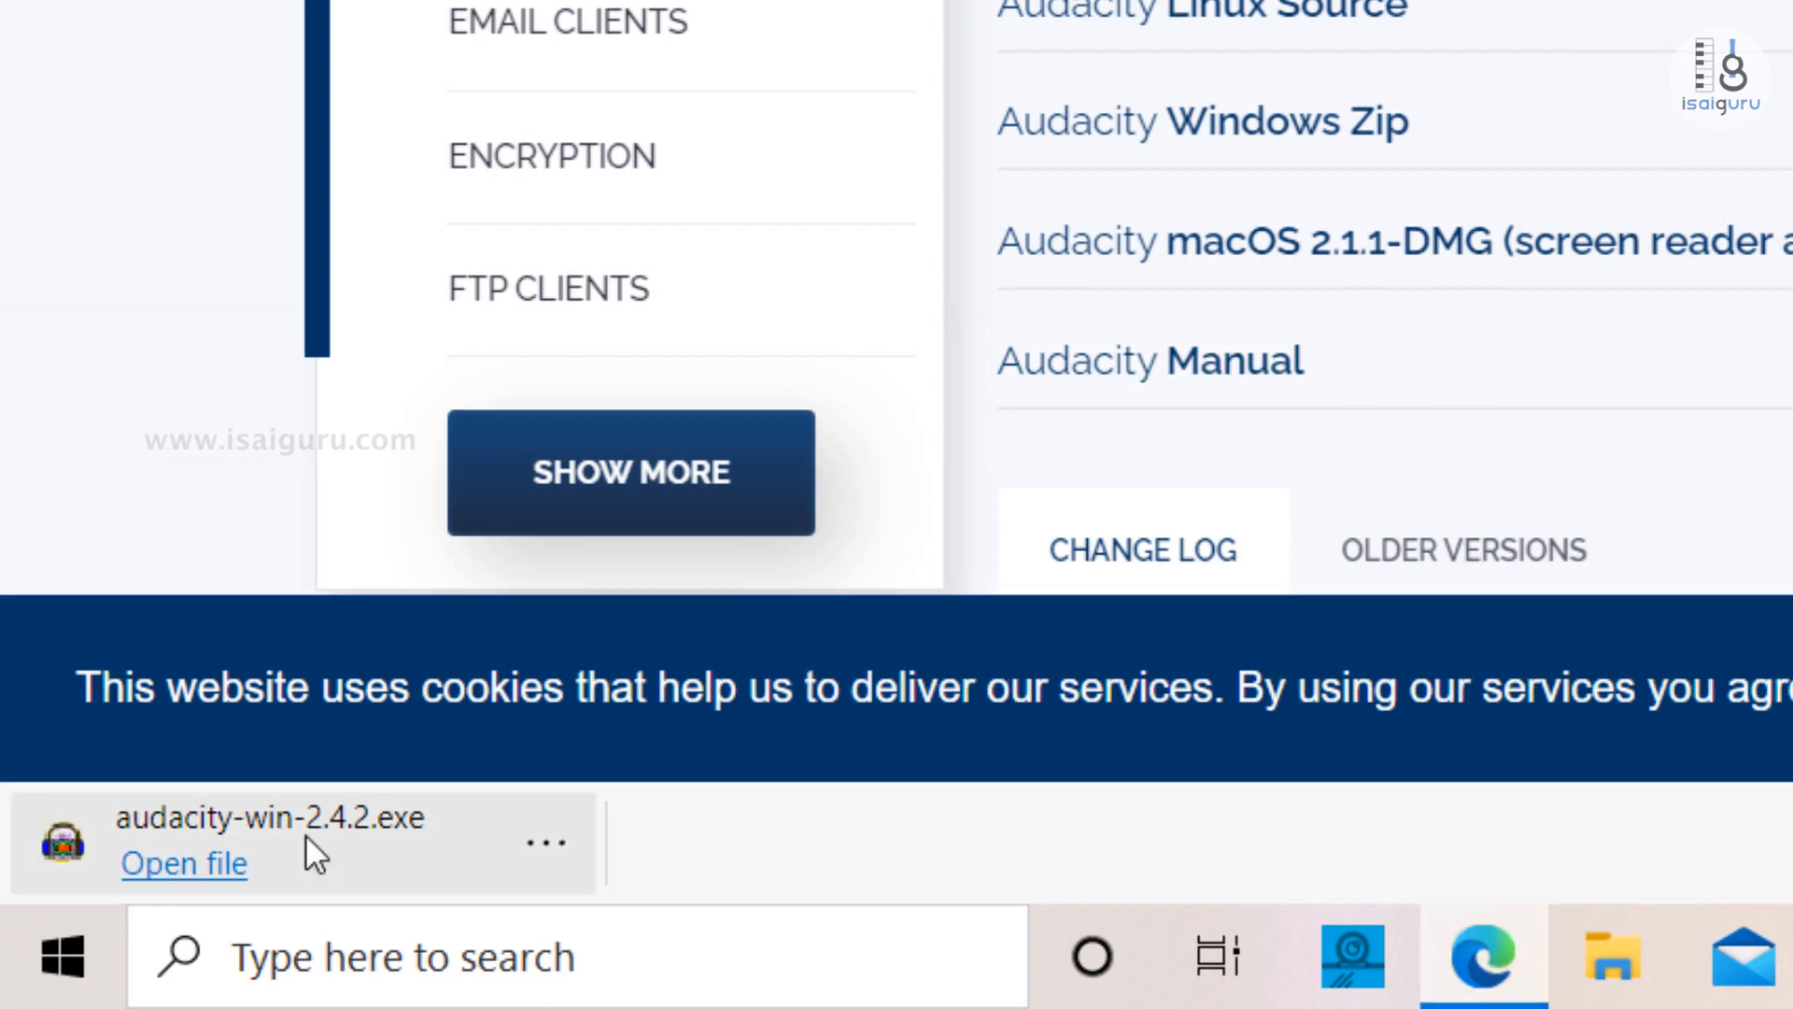
{"action": "left_click", "coordinate": [234, 864]}
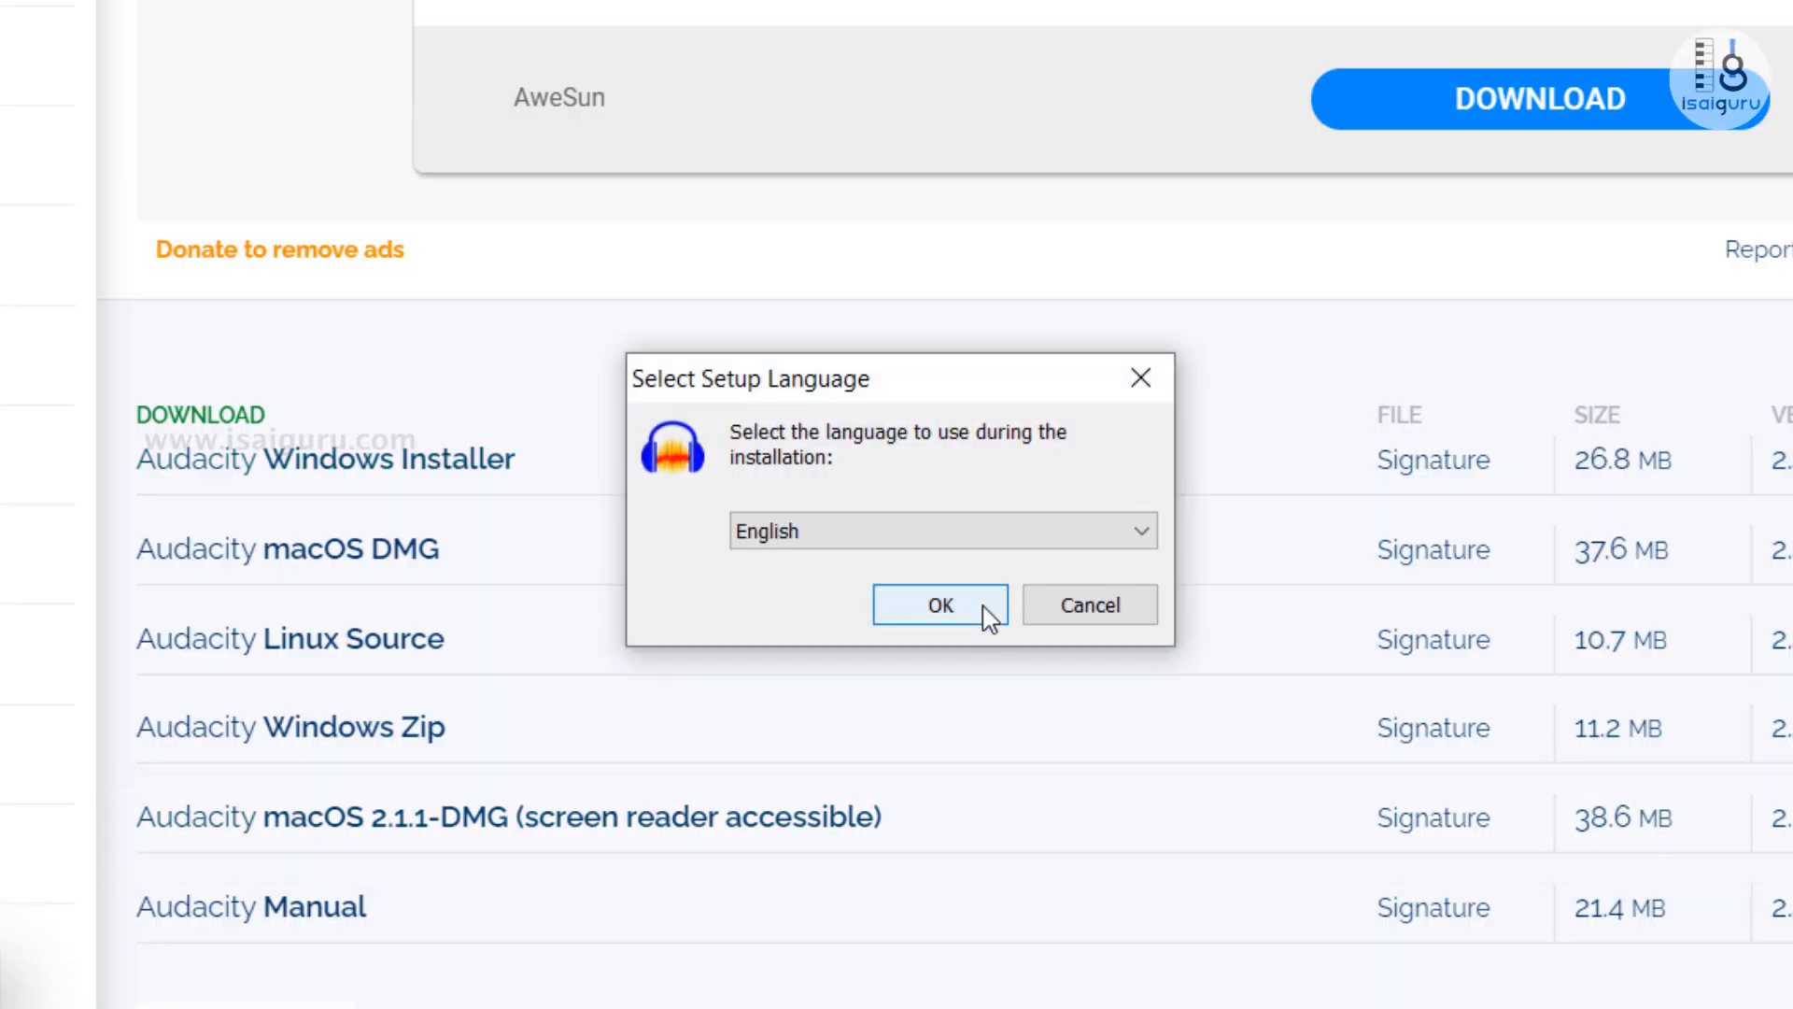
Step: Install Audacity in English to C:\Program Files (x86)\Audacity with a desktop shortcut, and launch it on finishing
{"action": "left_click", "coordinate": [938, 606]}
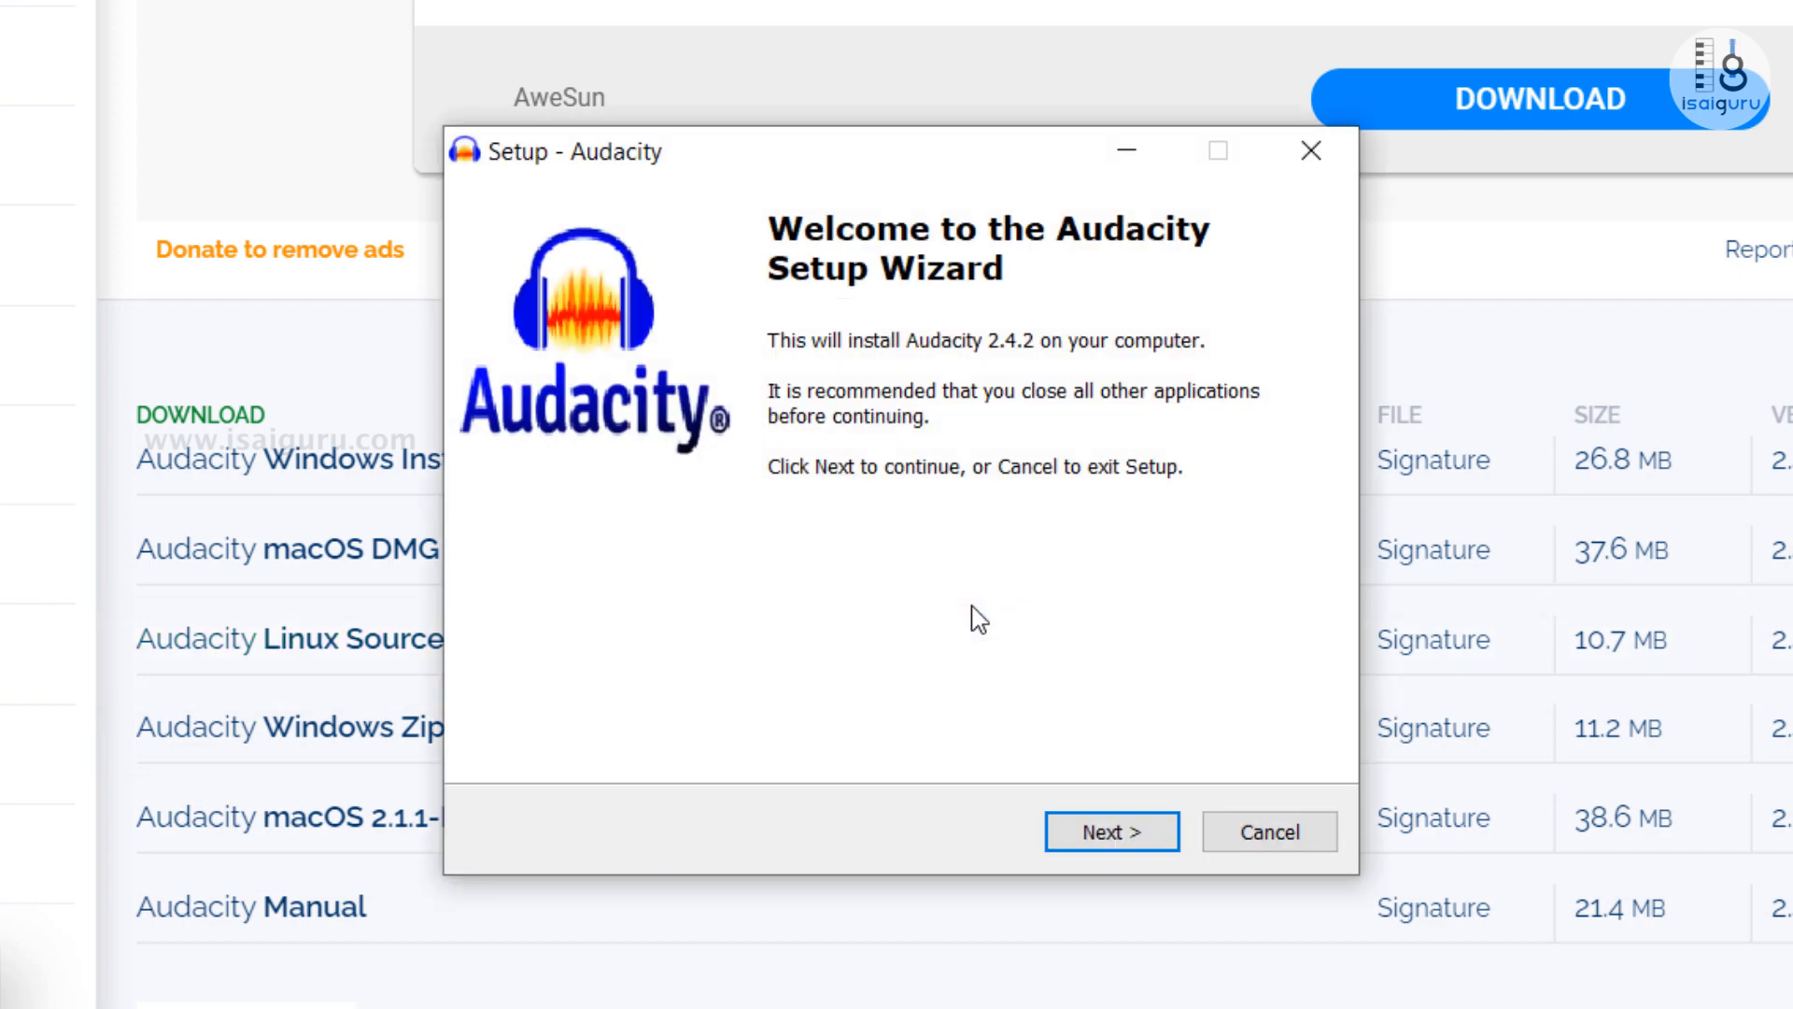
{"action": "left_click", "coordinate": [1092, 845]}
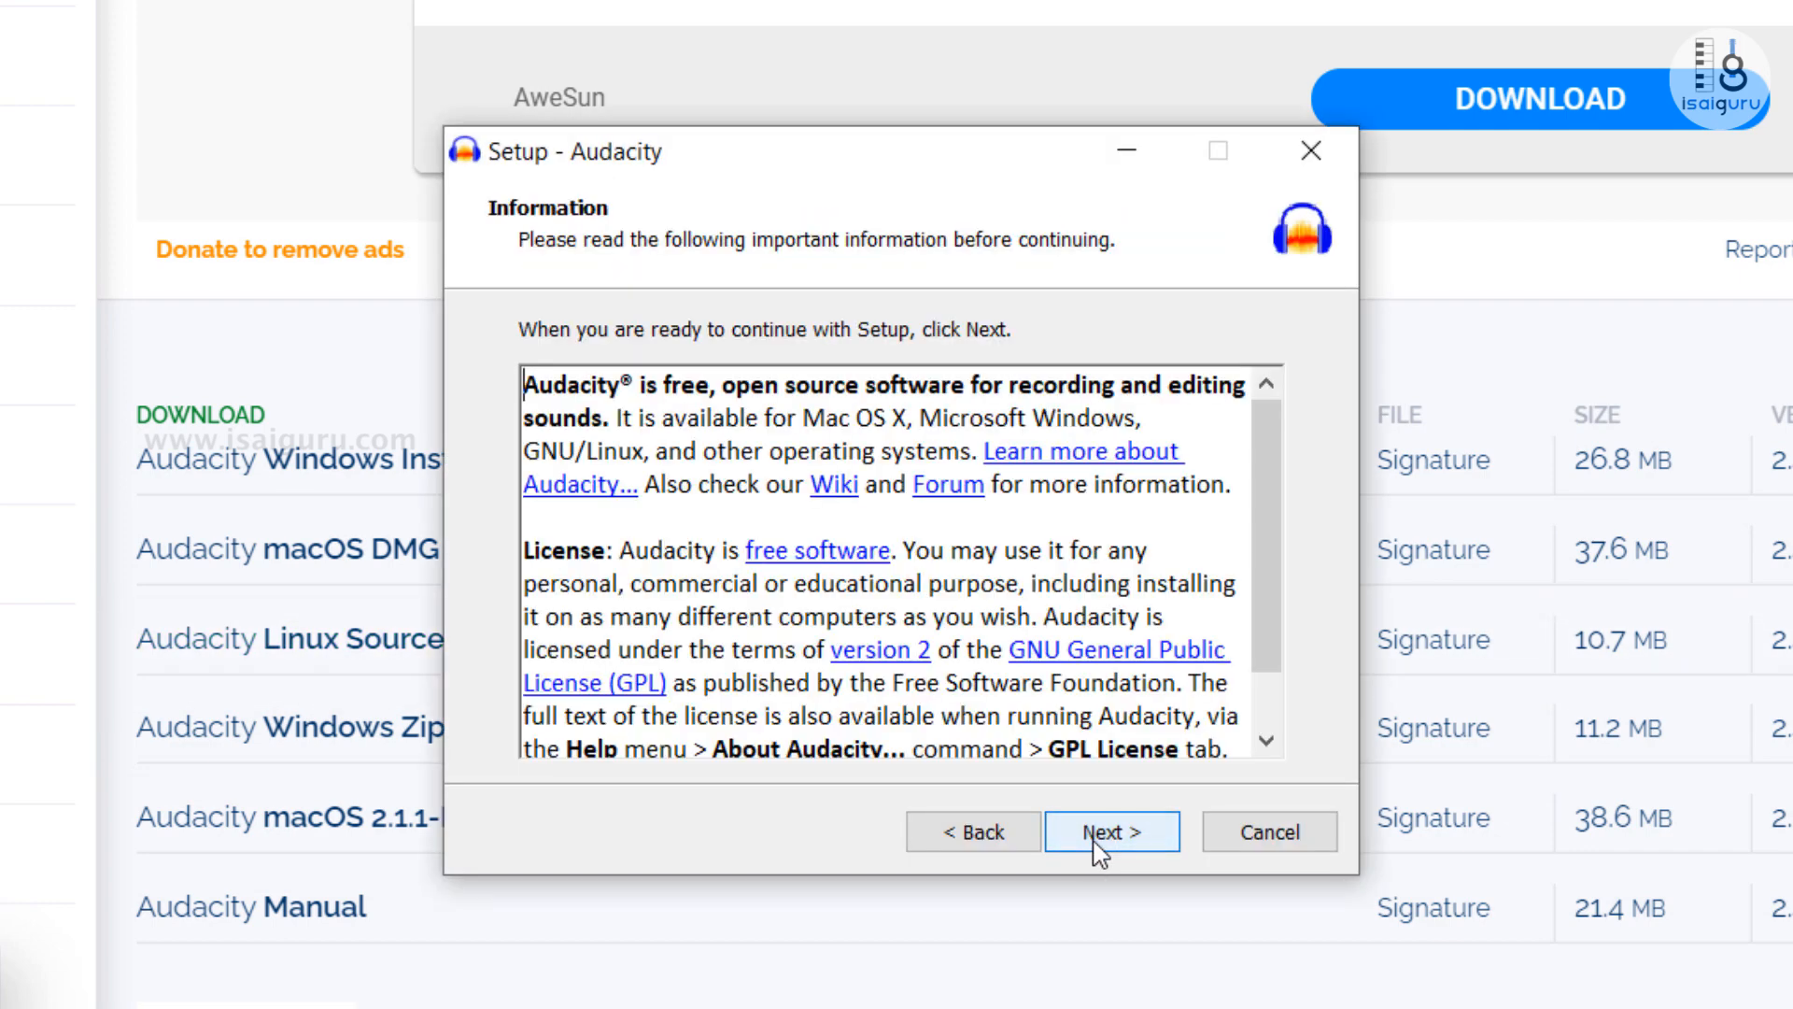
{"action": "left_click", "coordinate": [1094, 838]}
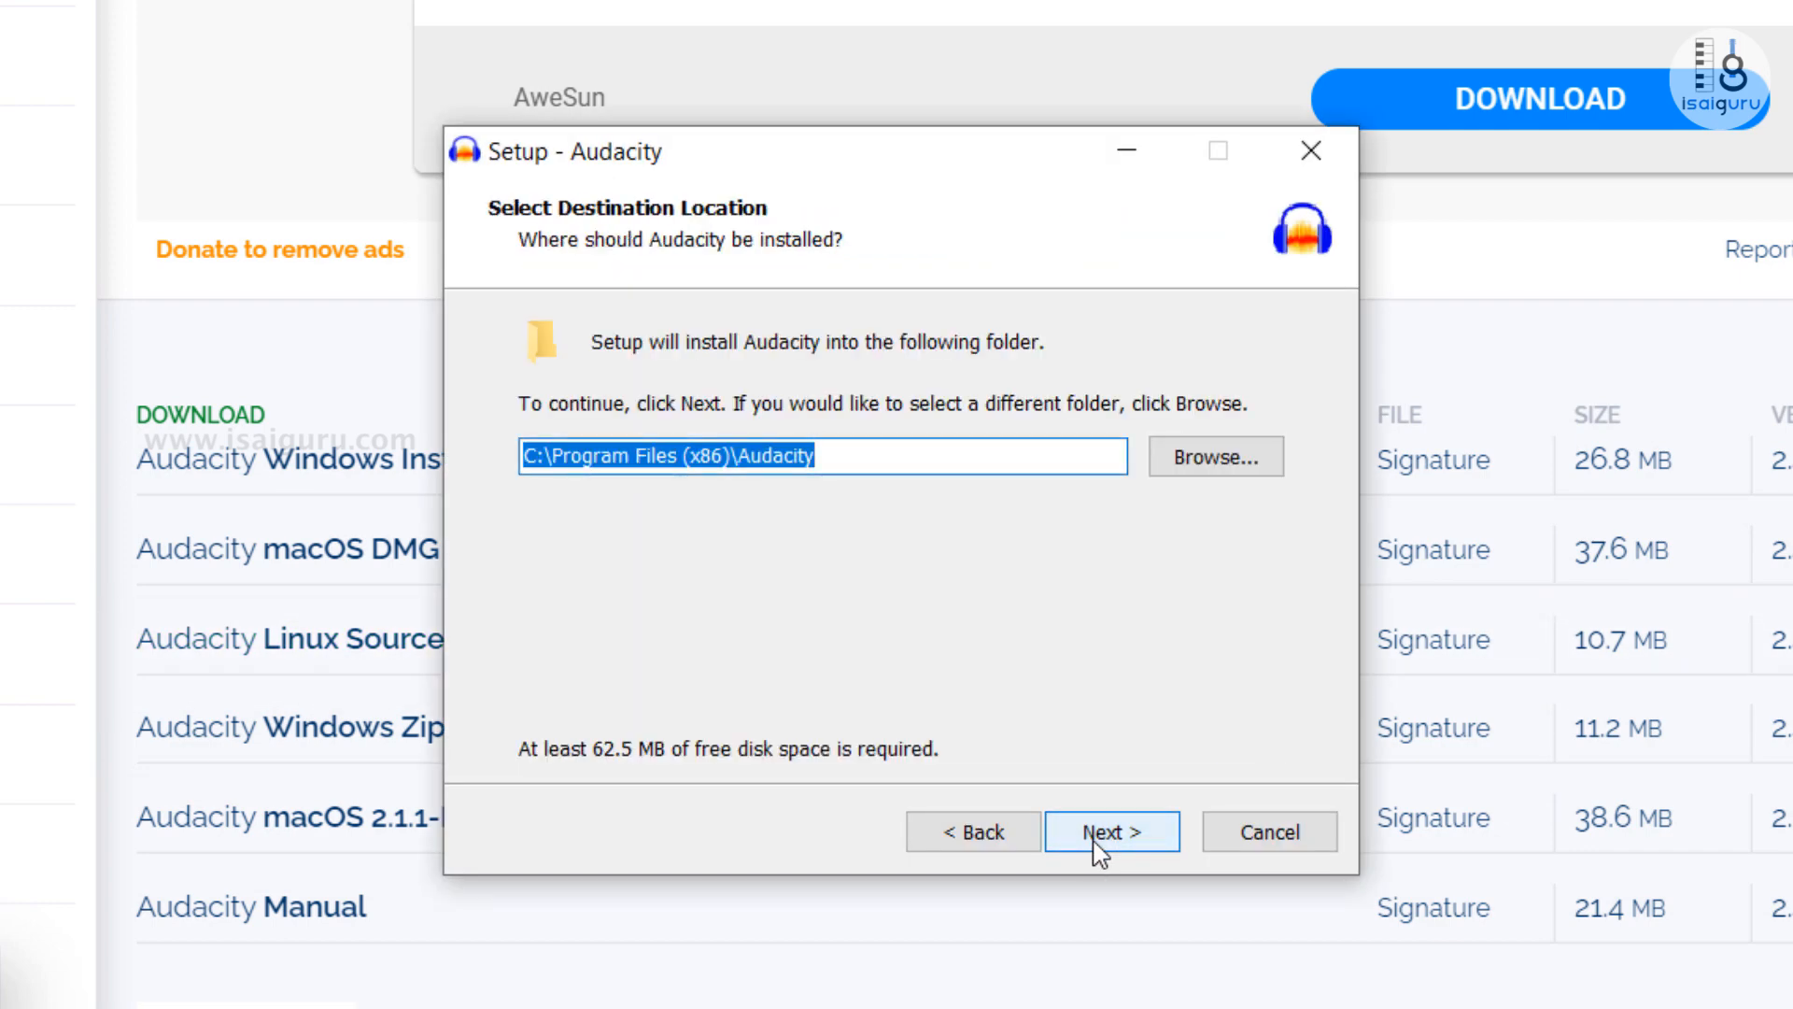
{"action": "left_click", "coordinate": [1099, 838]}
{"action": "left_click", "coordinate": [1097, 845]}
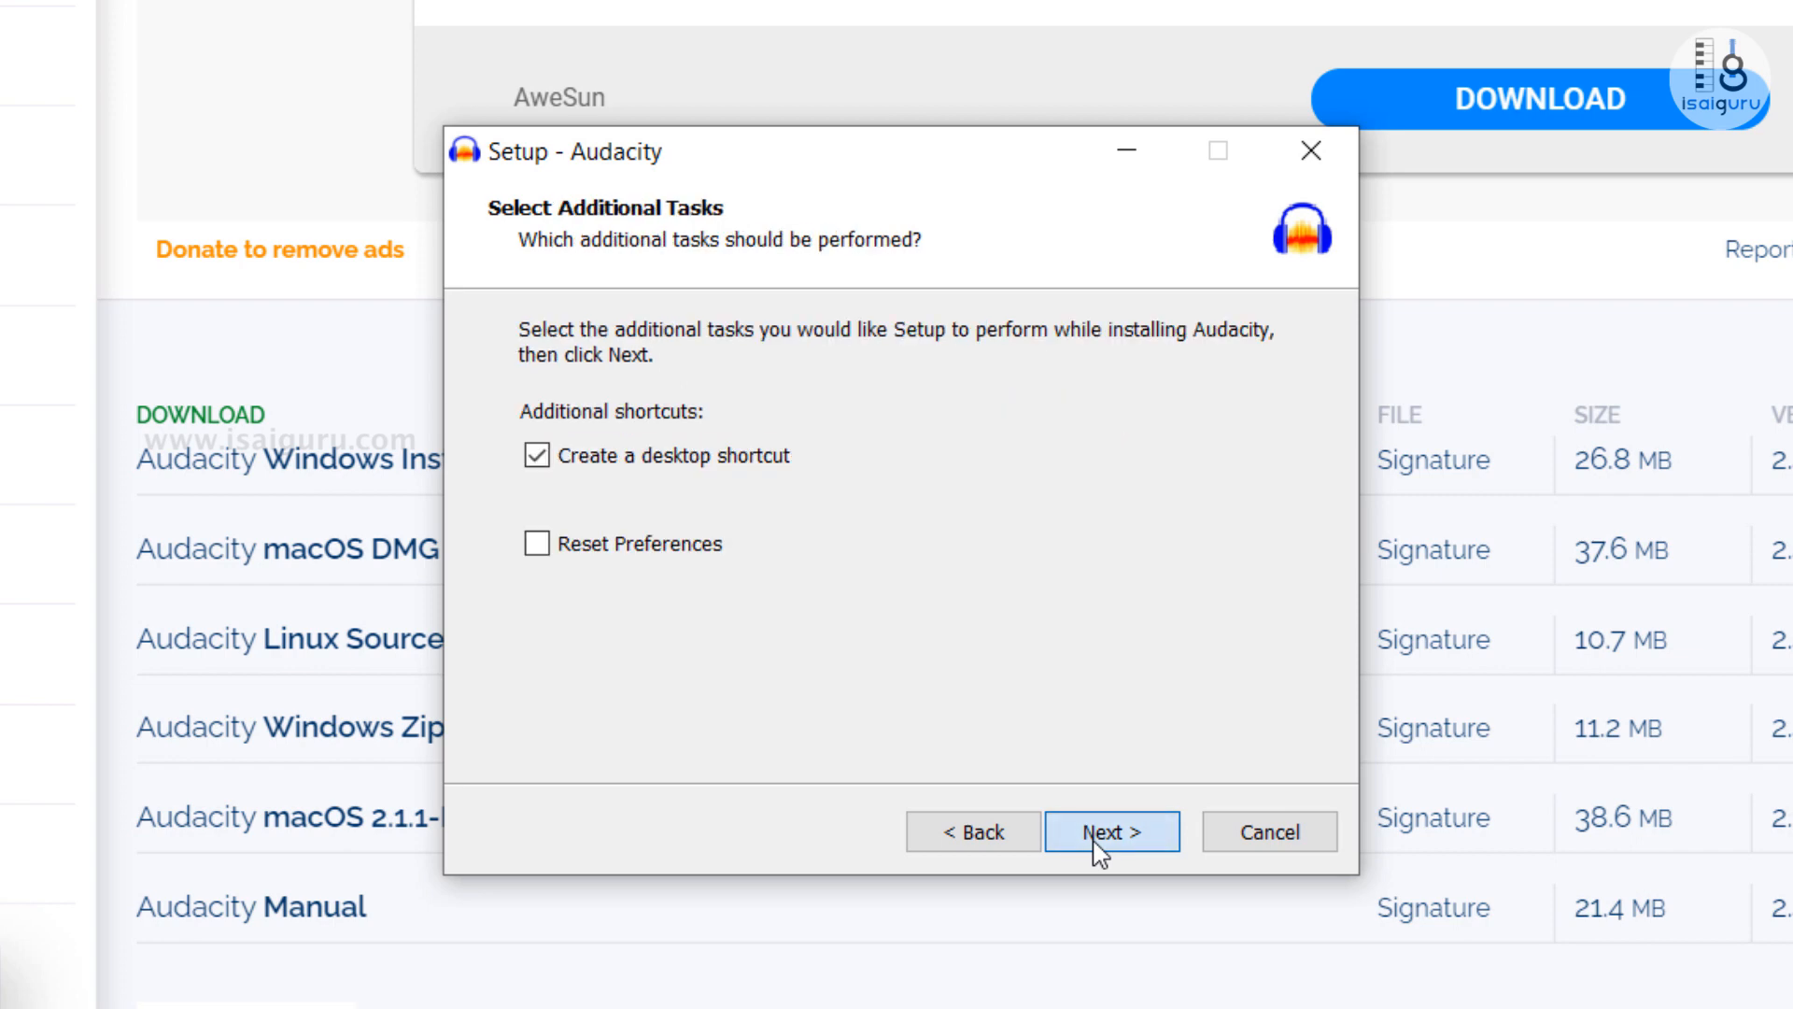
{"action": "left_click", "coordinate": [1096, 845]}
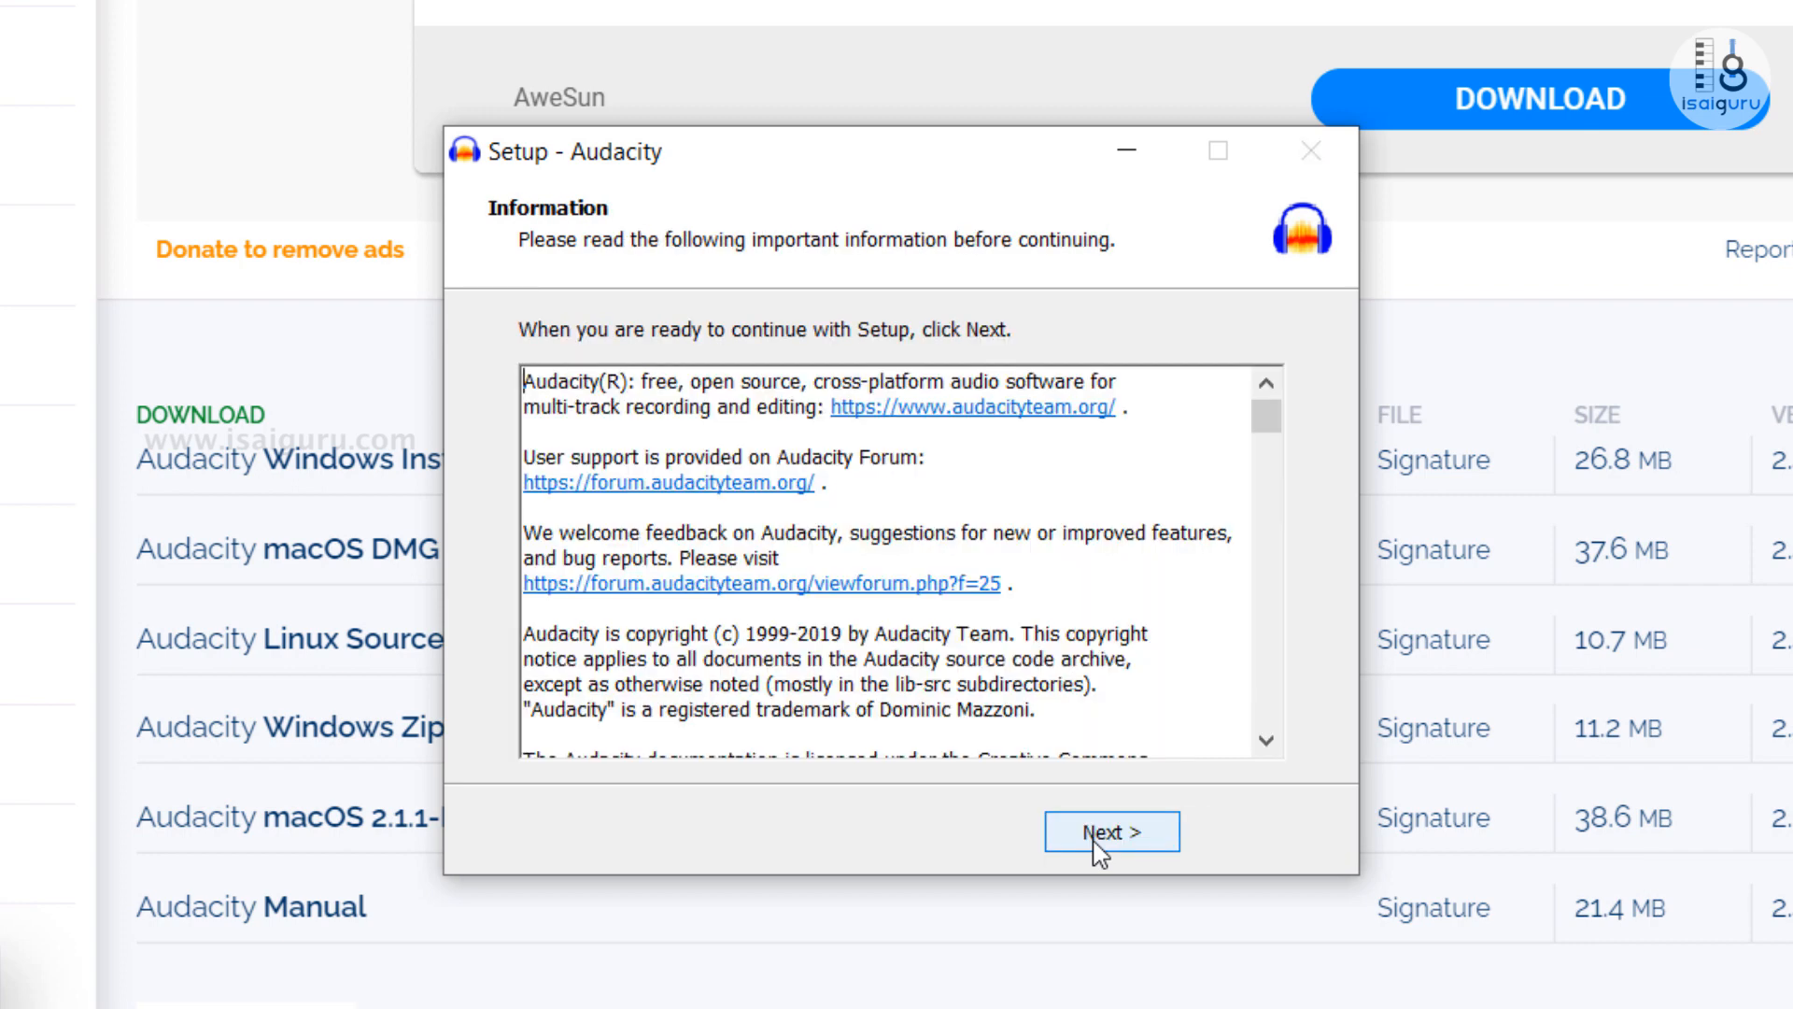
{"action": "left_click", "coordinate": [1100, 834]}
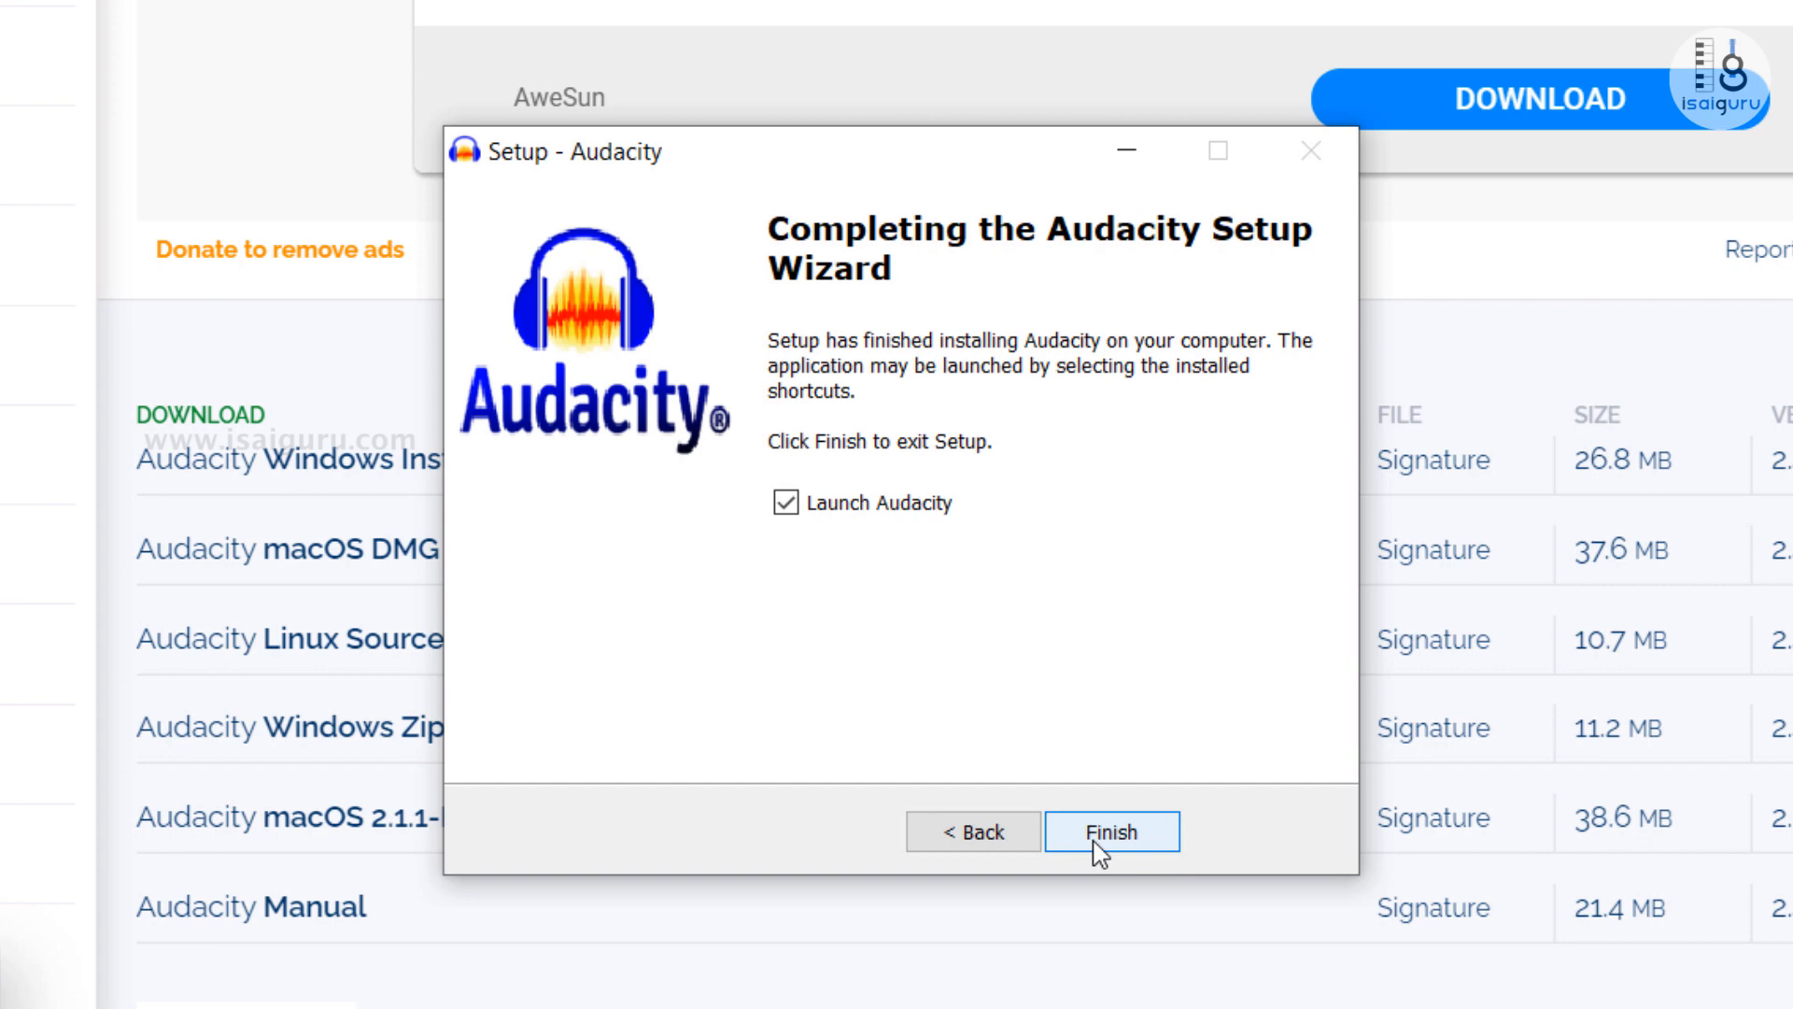
{"action": "left_click", "coordinate": [1096, 841]}
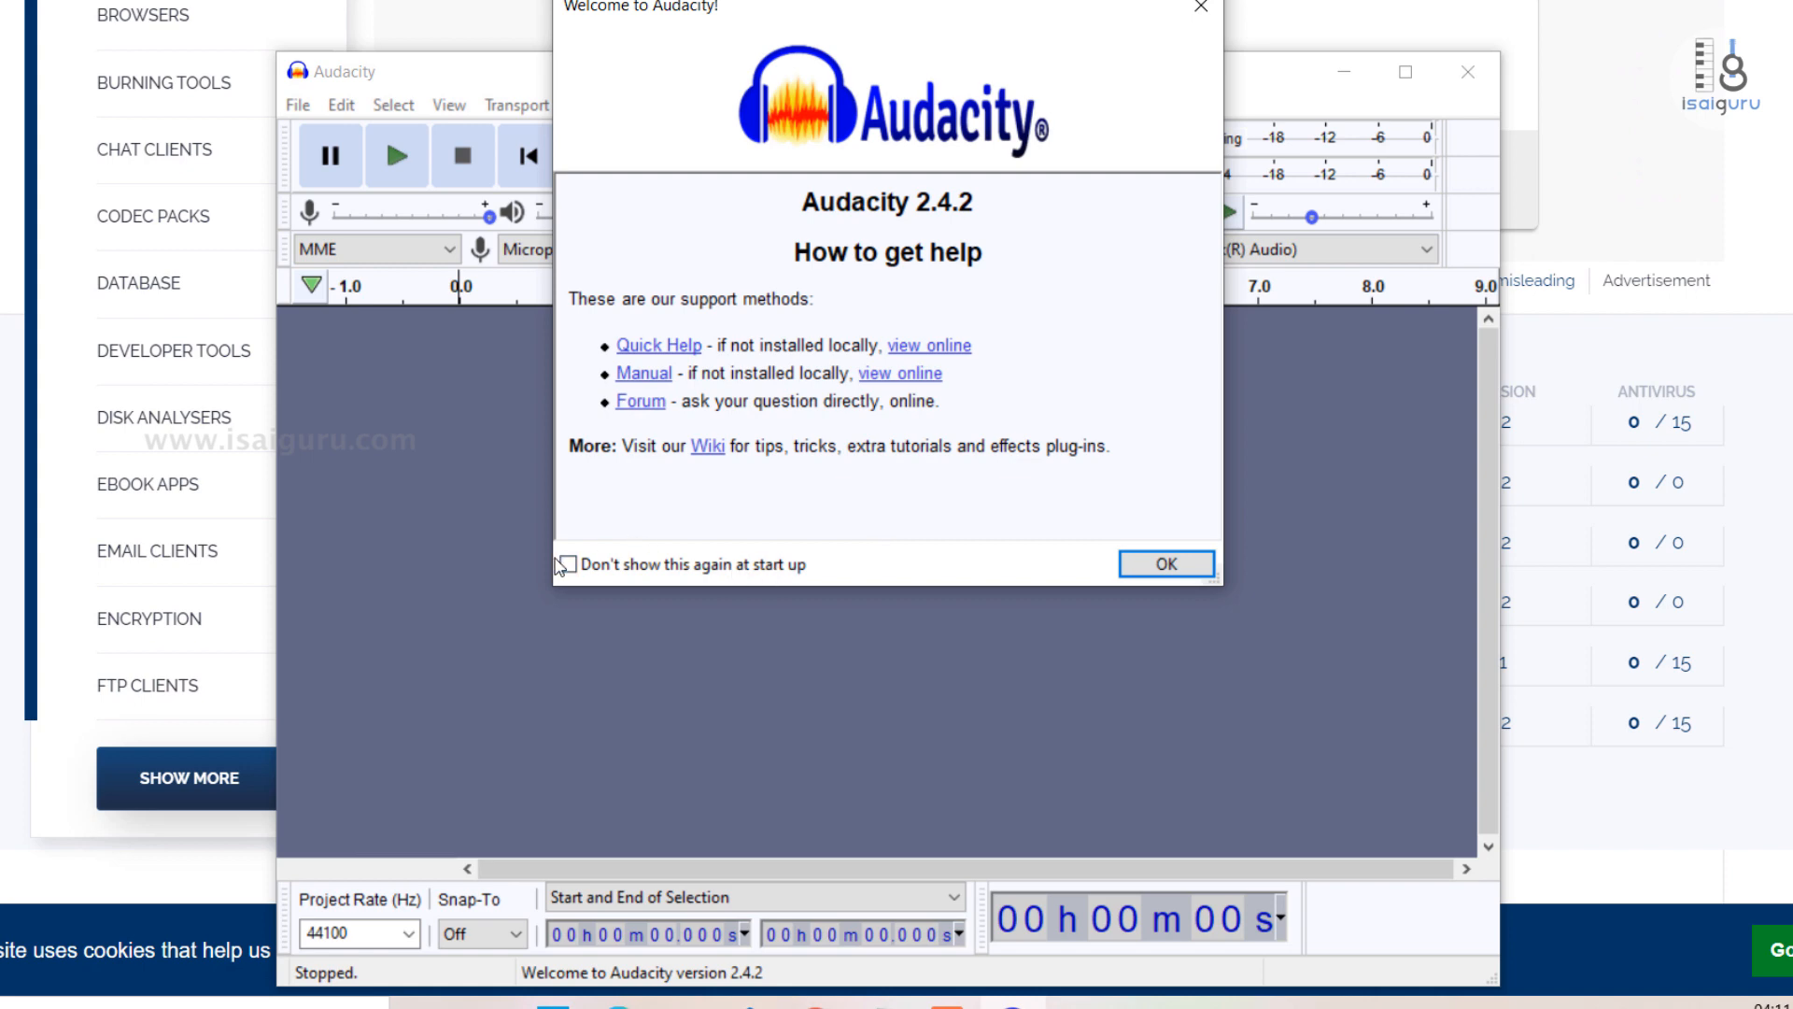
Step: Dismiss the welcome message so it no longer shows at start up, and maximize the Audacity window
{"action": "left_click", "coordinate": [566, 564]}
{"action": "left_click", "coordinate": [1162, 563]}
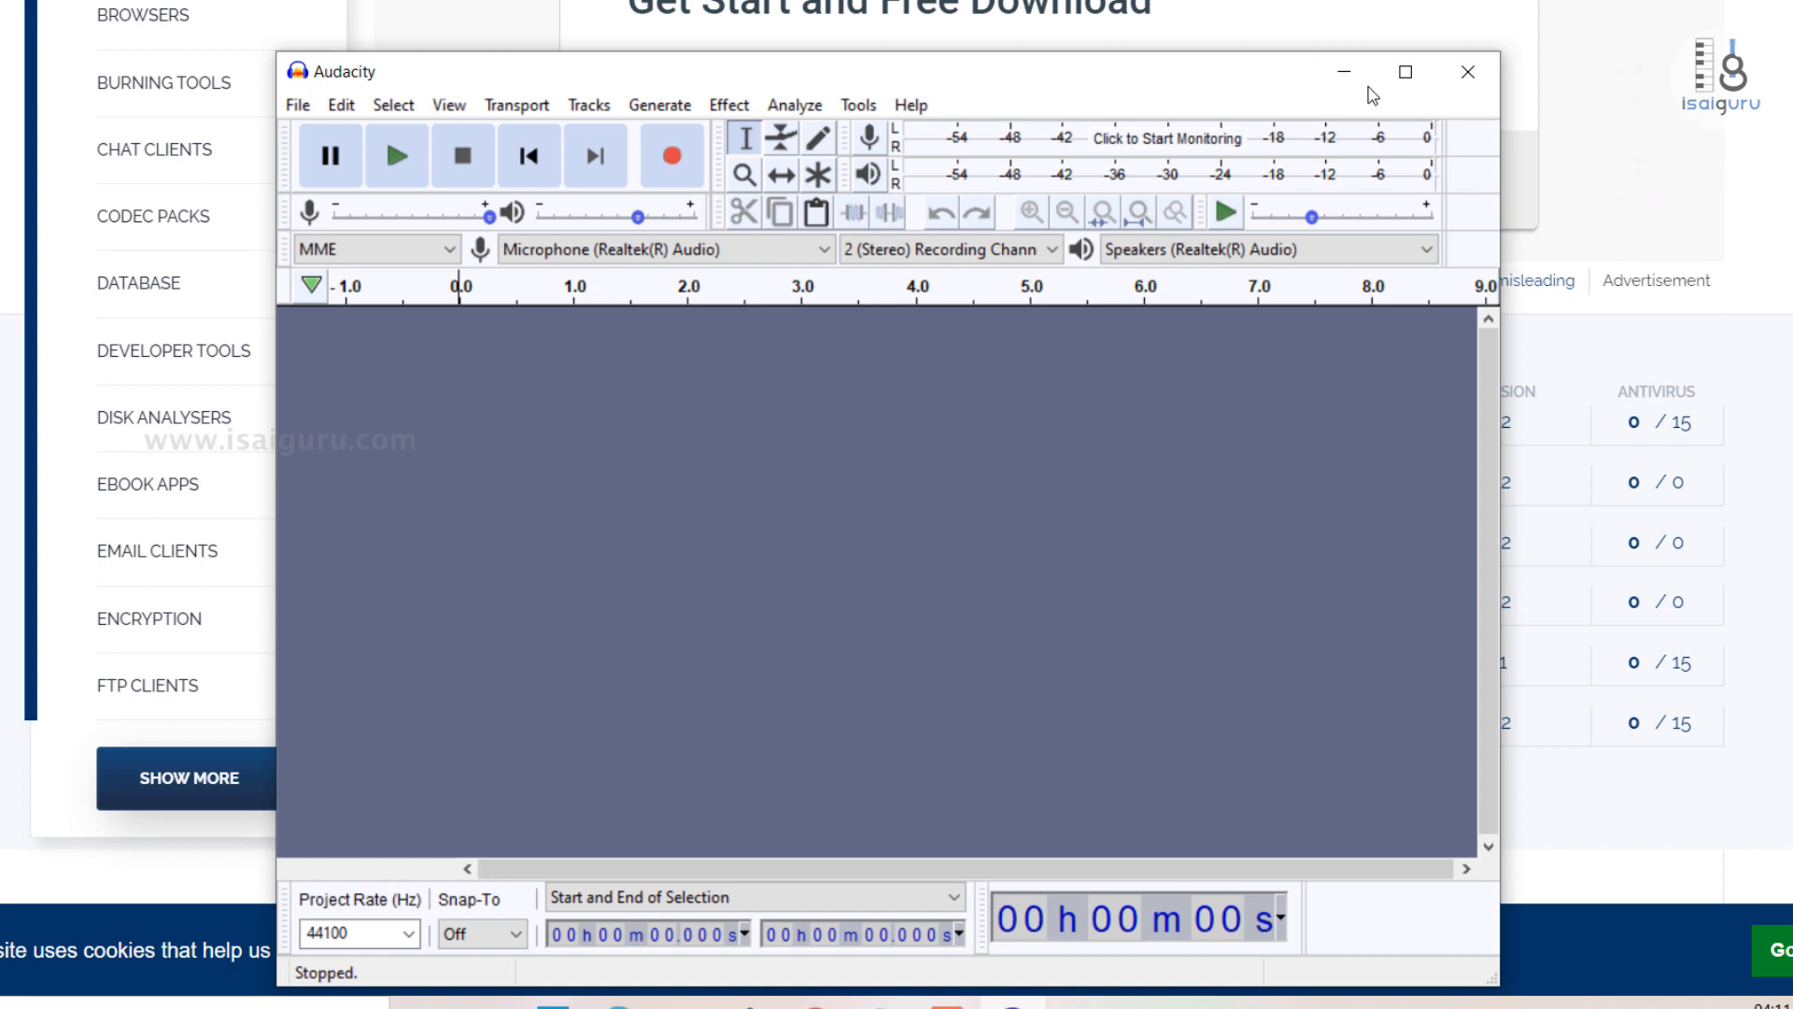
{"action": "left_click", "coordinate": [1406, 72]}
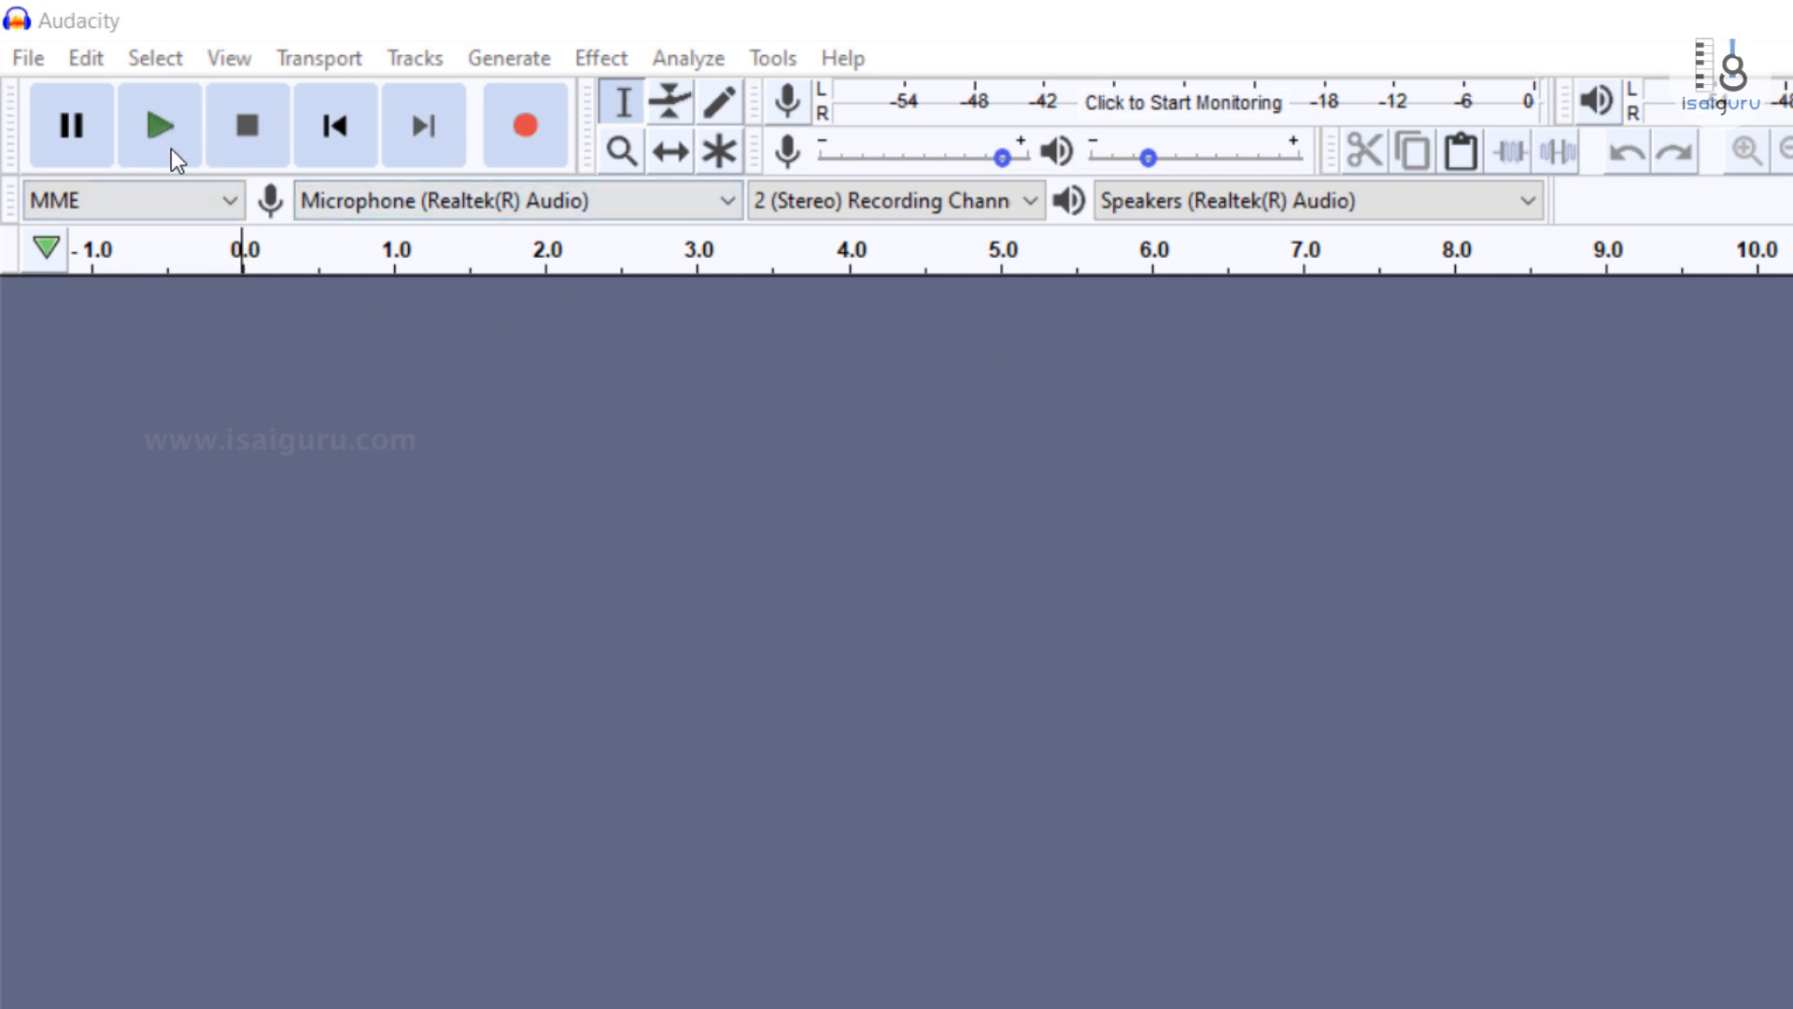
Step: Review the available file, edit, view, transport, track, generate, effect and analysis commands
{"action": "left_click", "coordinate": [43, 53]}
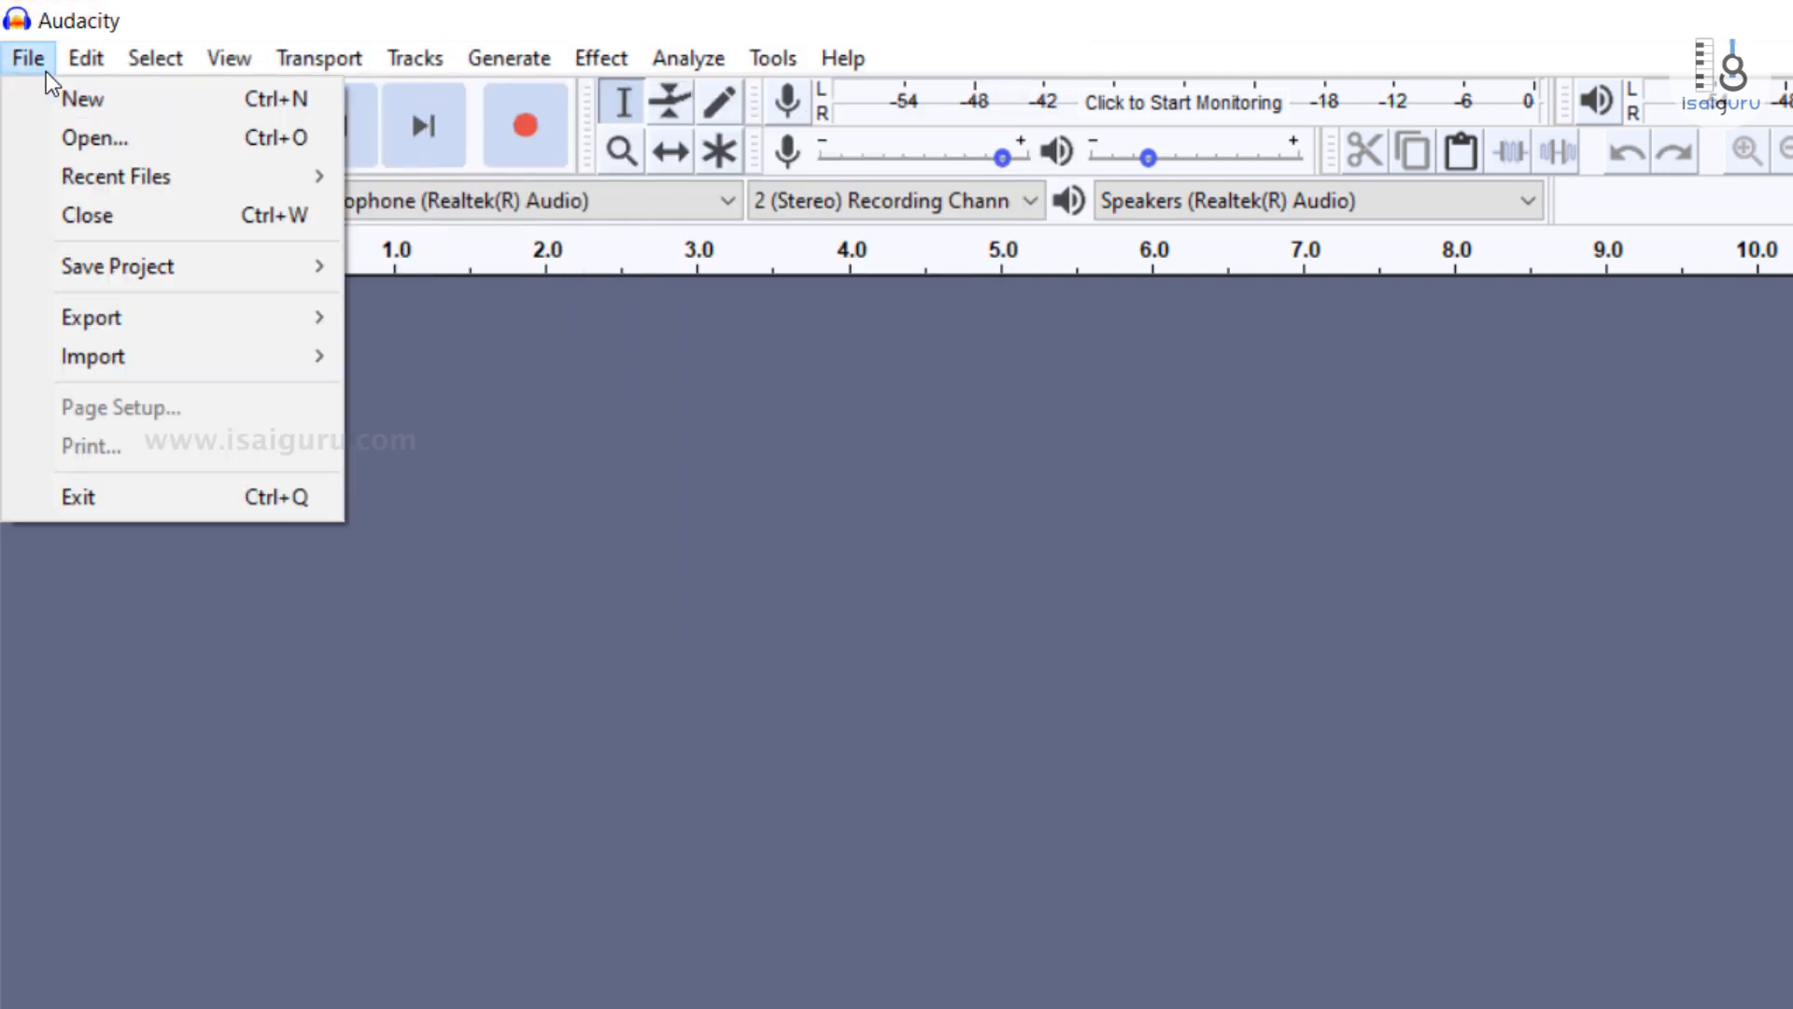
{"action": "mouse_move", "coordinate": [69, 64]}
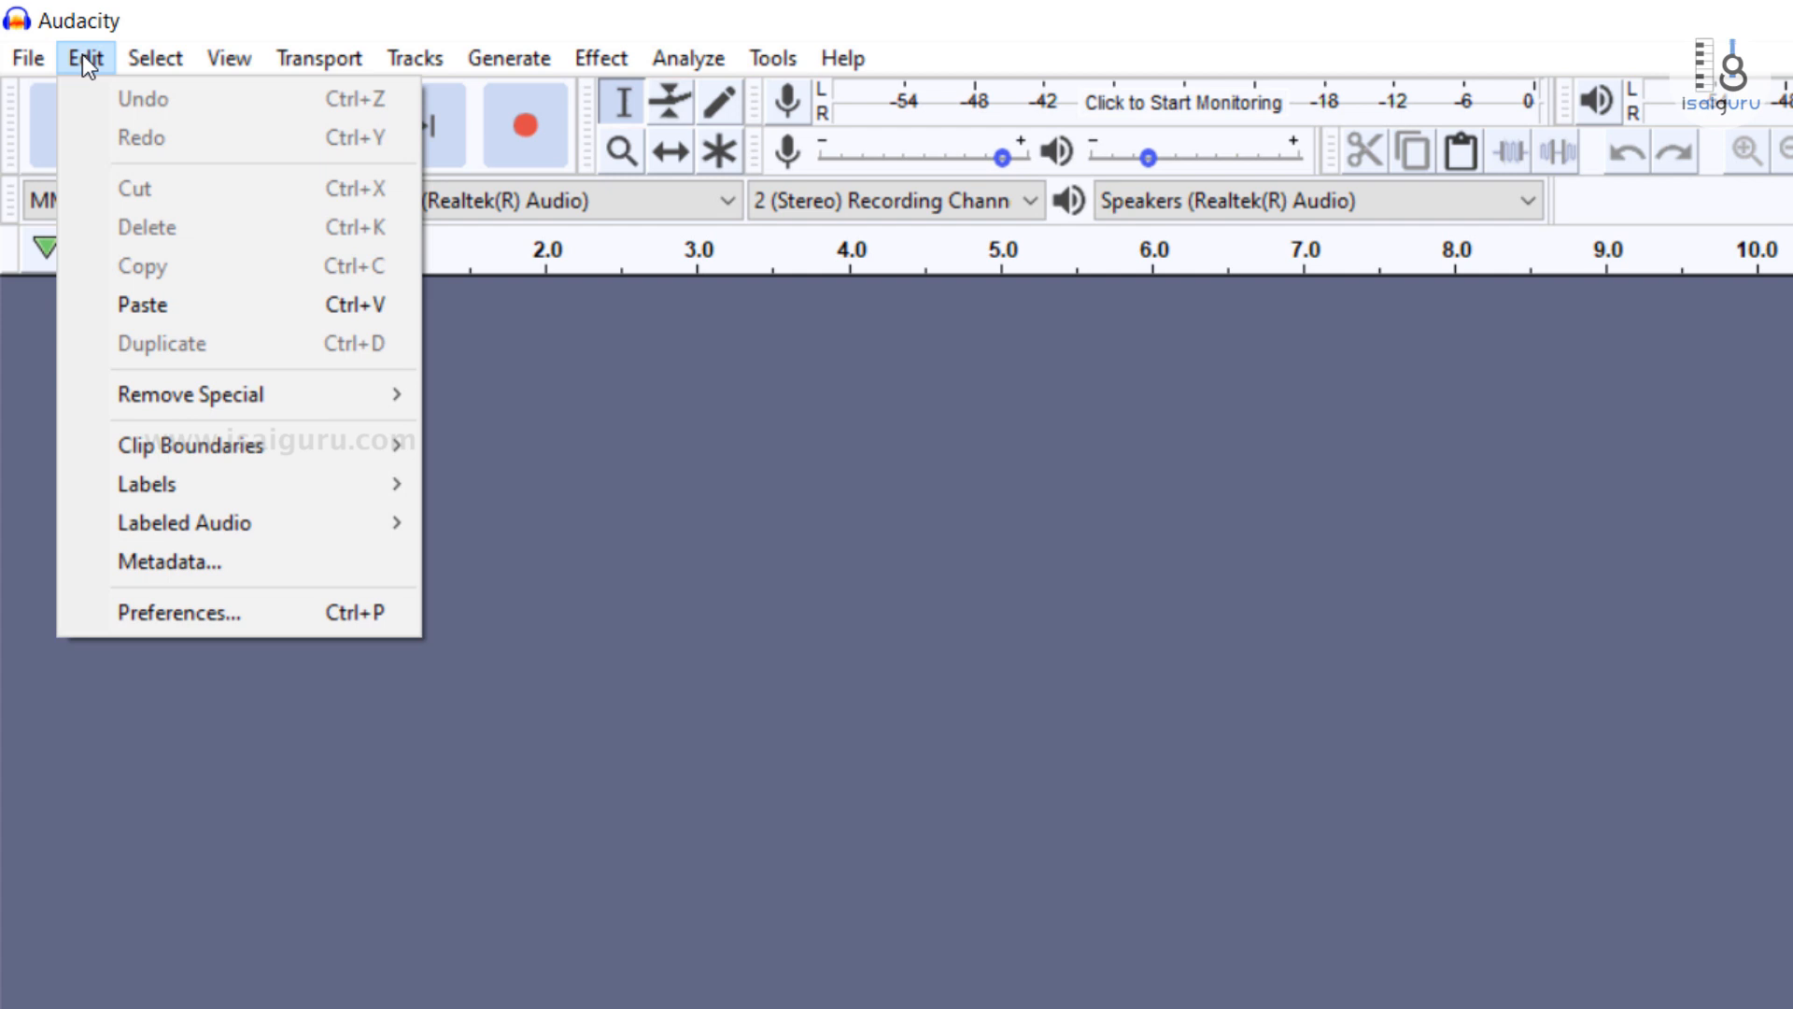
{"action": "mouse_move", "coordinate": [187, 45]}
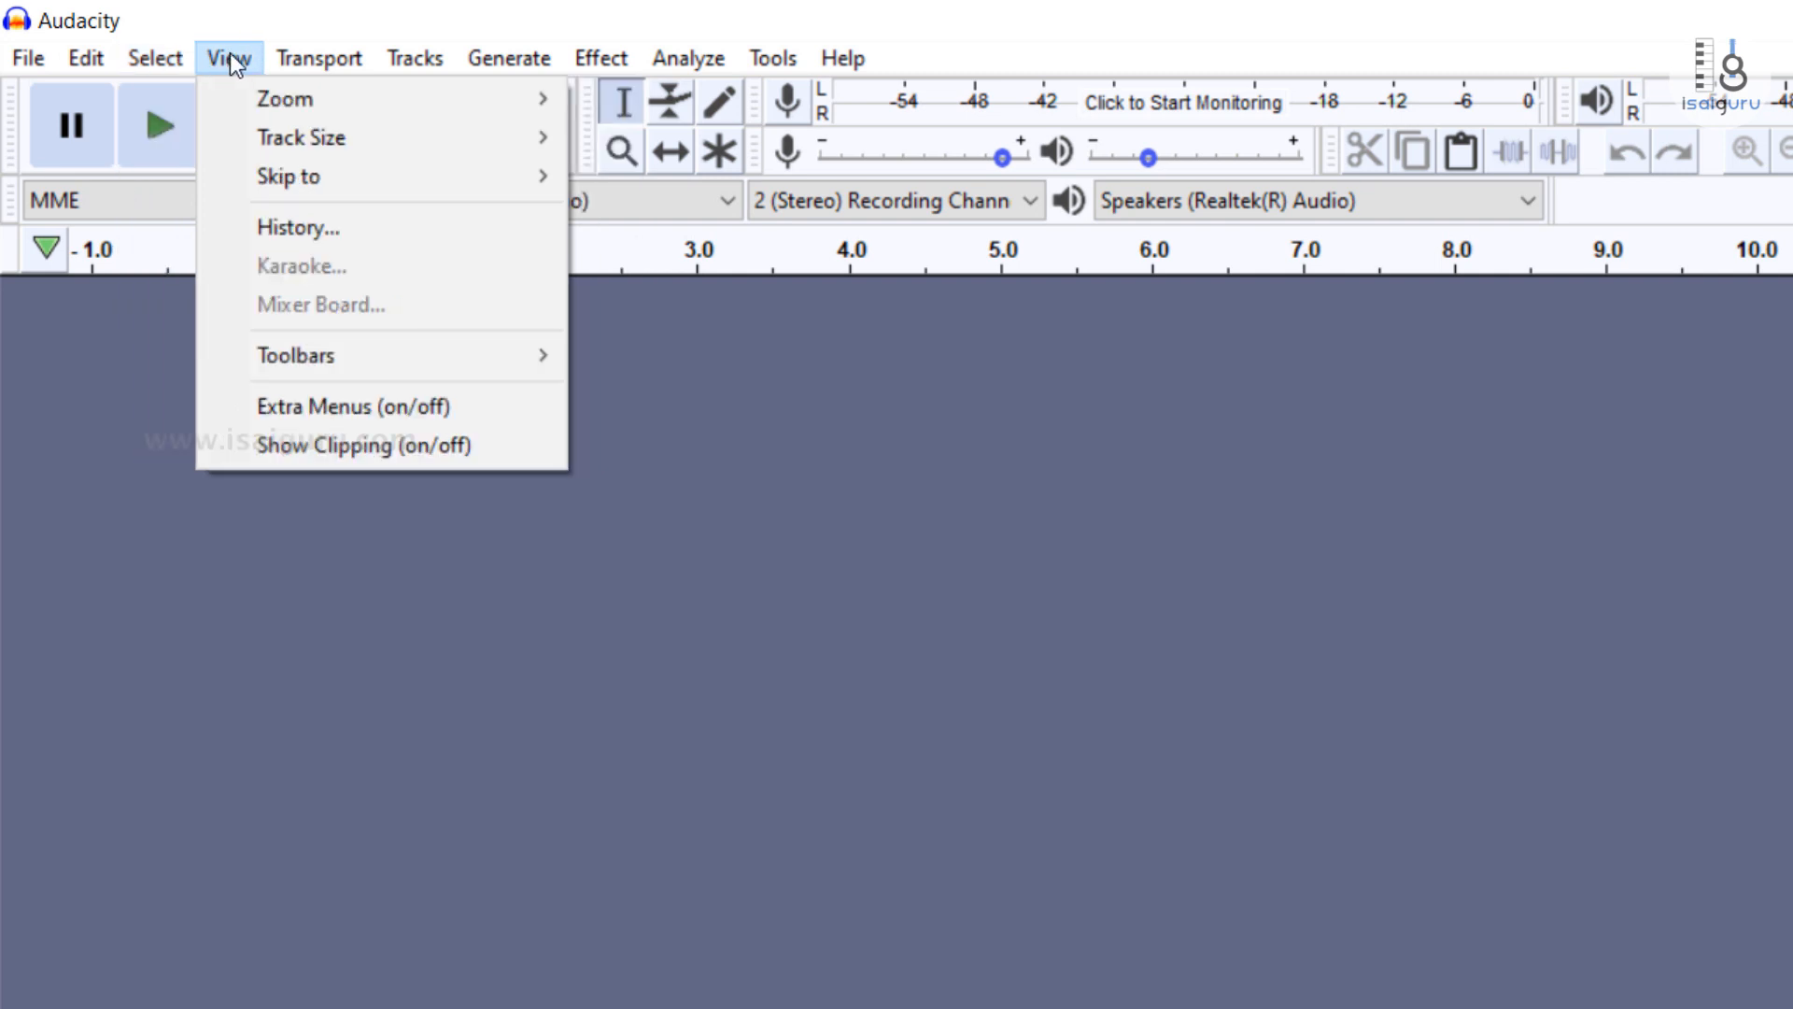
{"action": "mouse_move", "coordinate": [291, 58]}
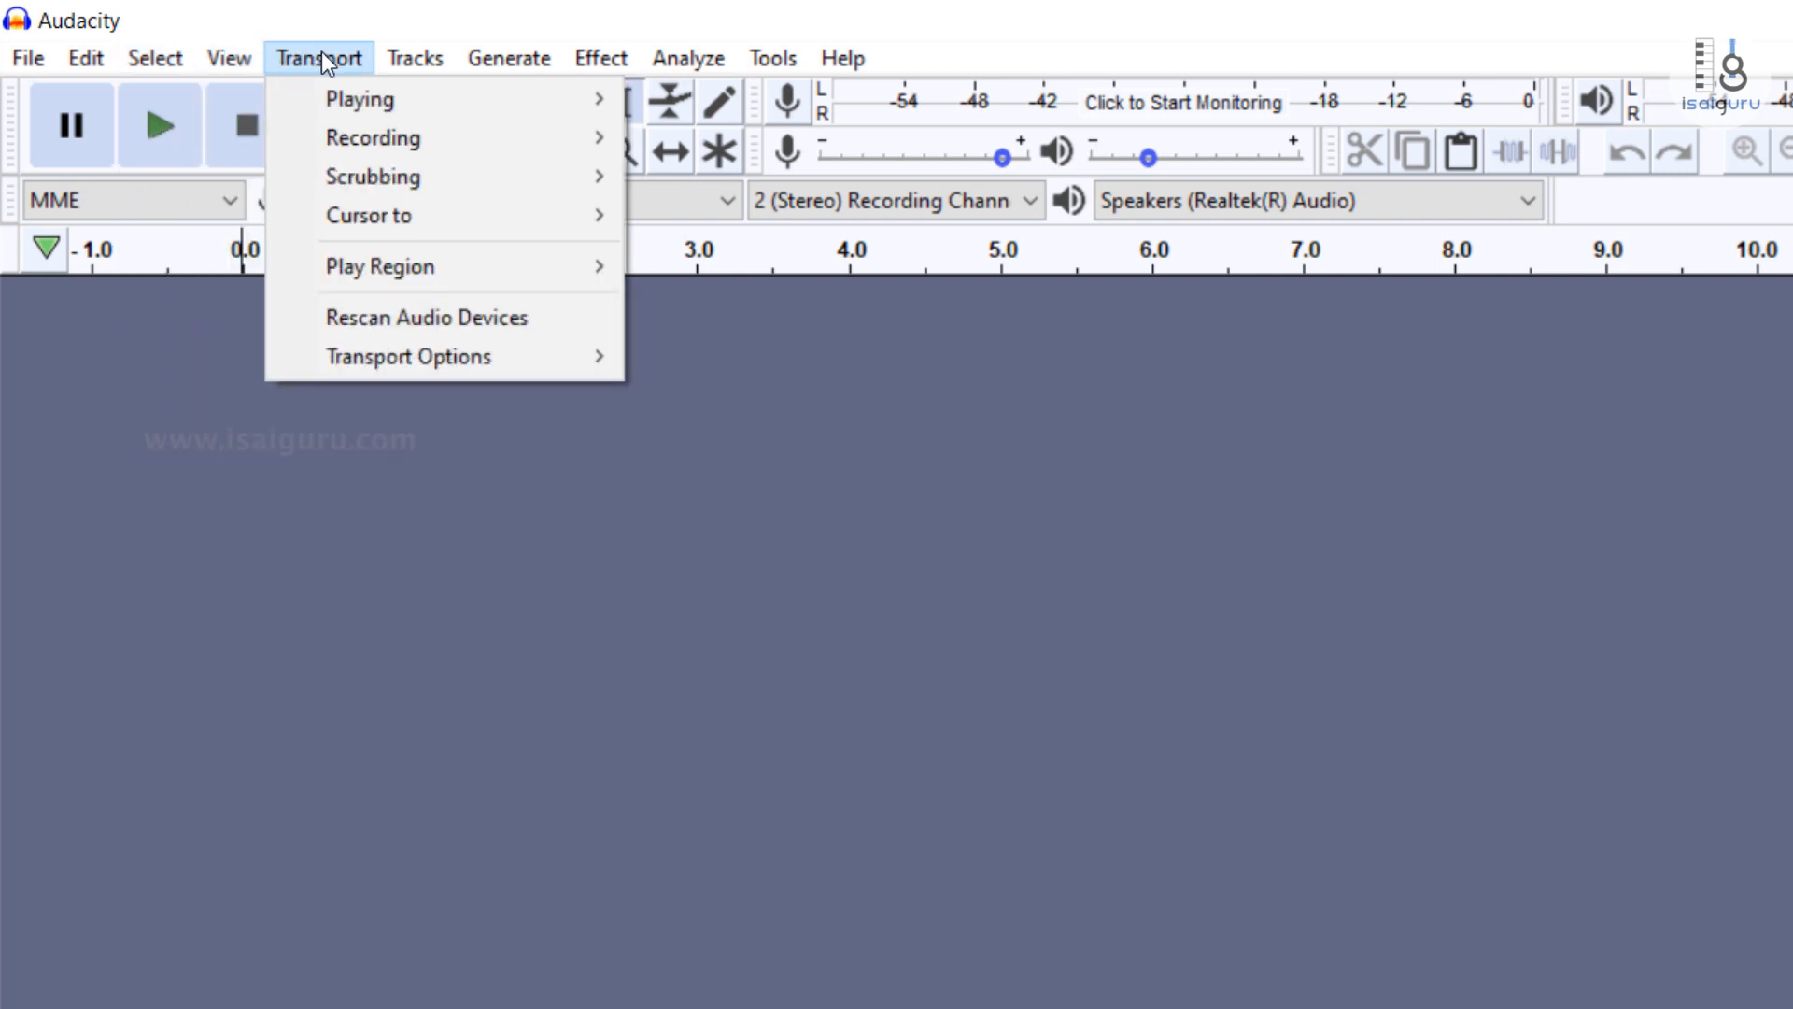
{"action": "mouse_move", "coordinate": [416, 61]}
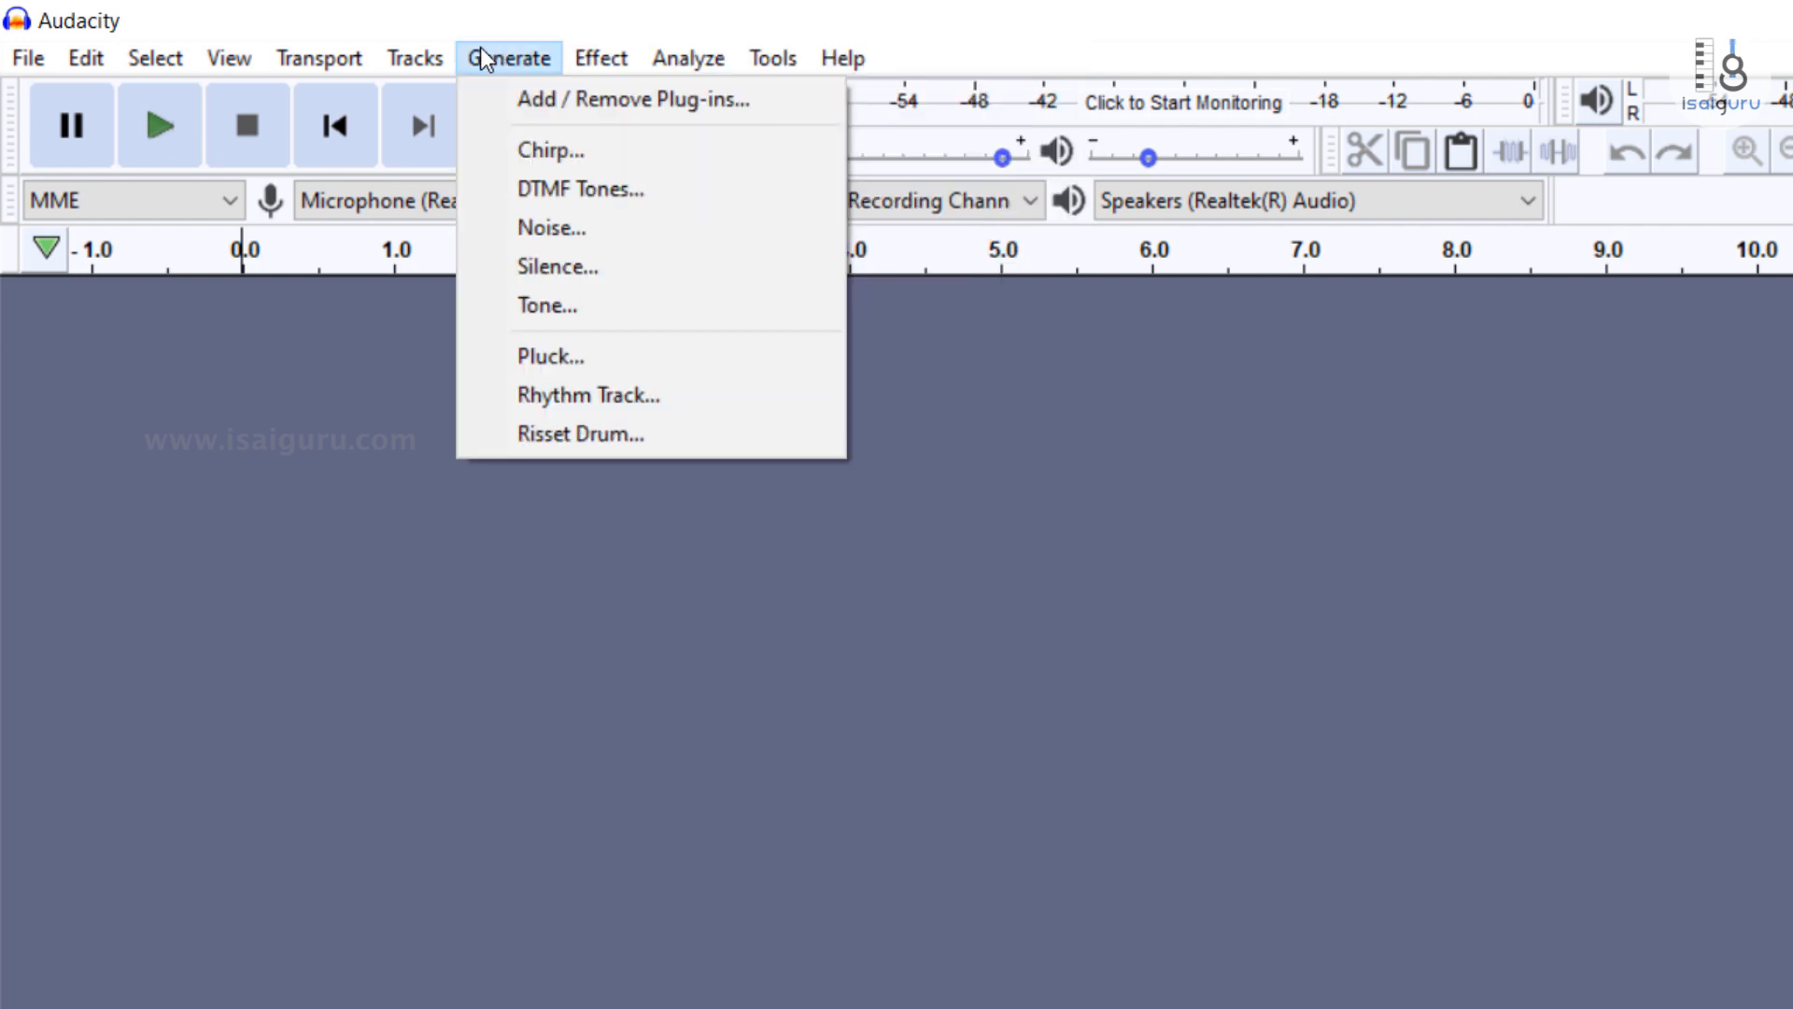
{"action": "mouse_move", "coordinate": [527, 92]}
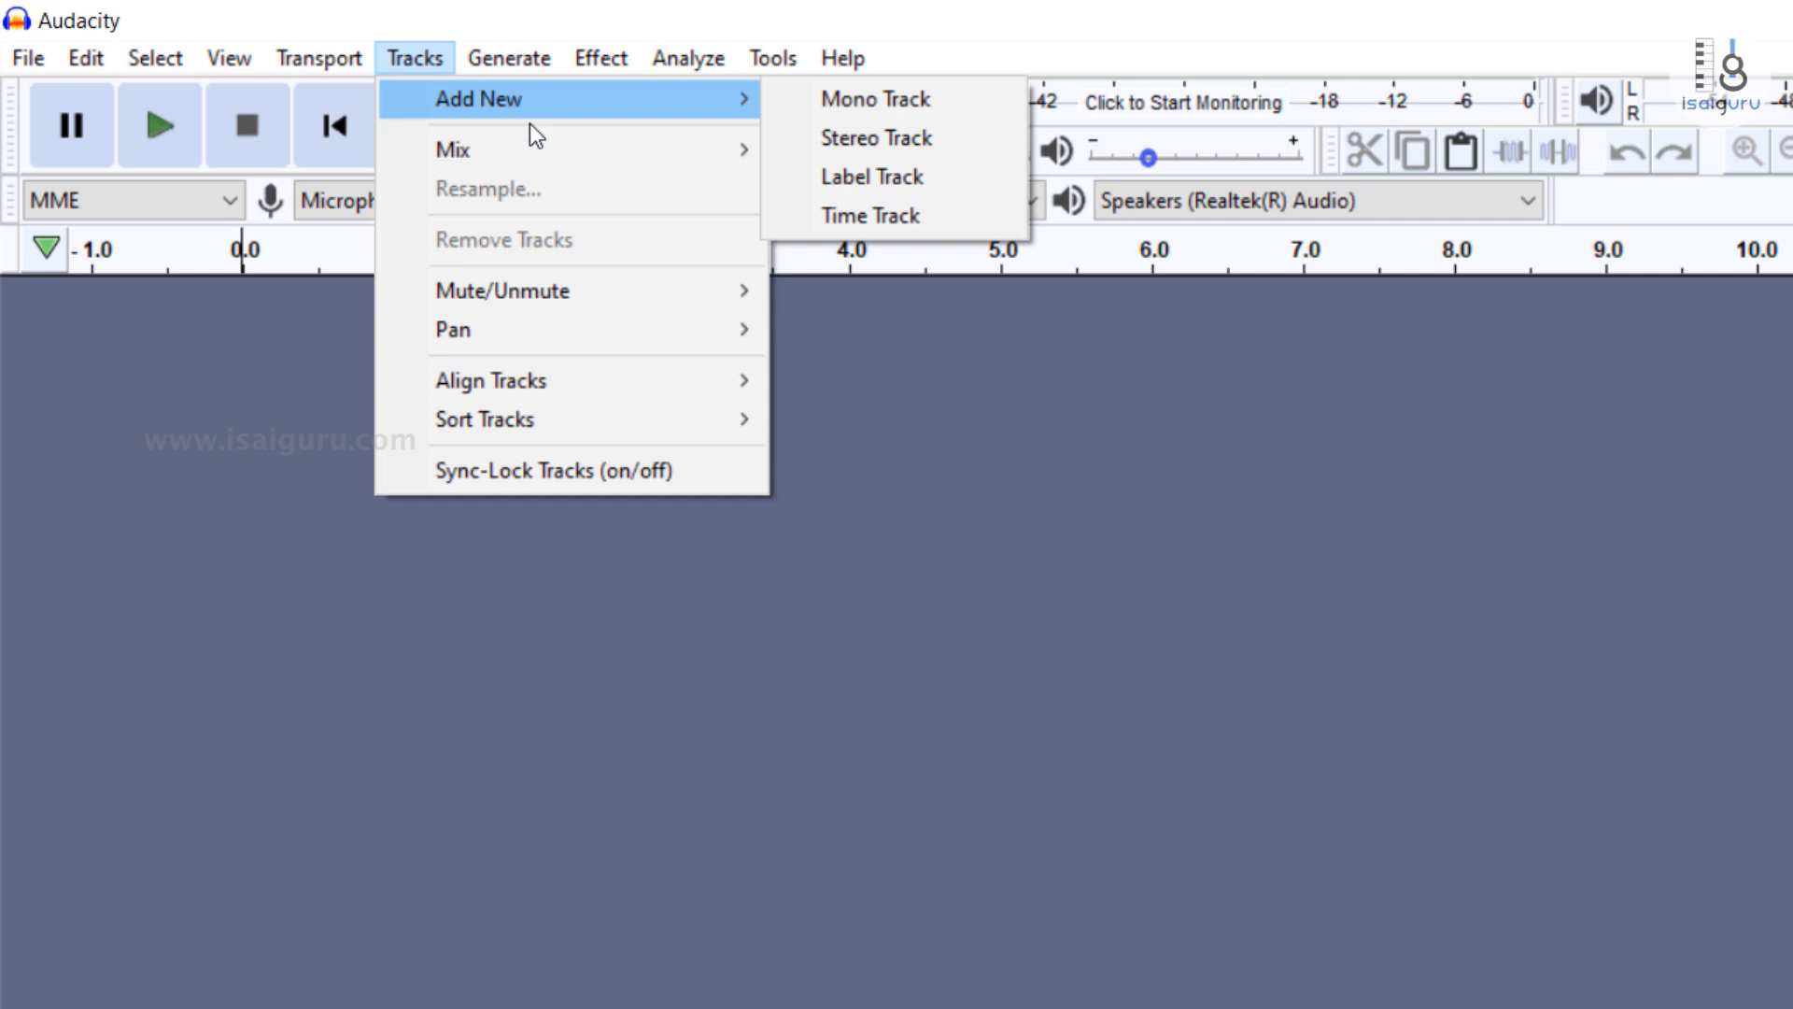
{"action": "mouse_move", "coordinate": [530, 151]}
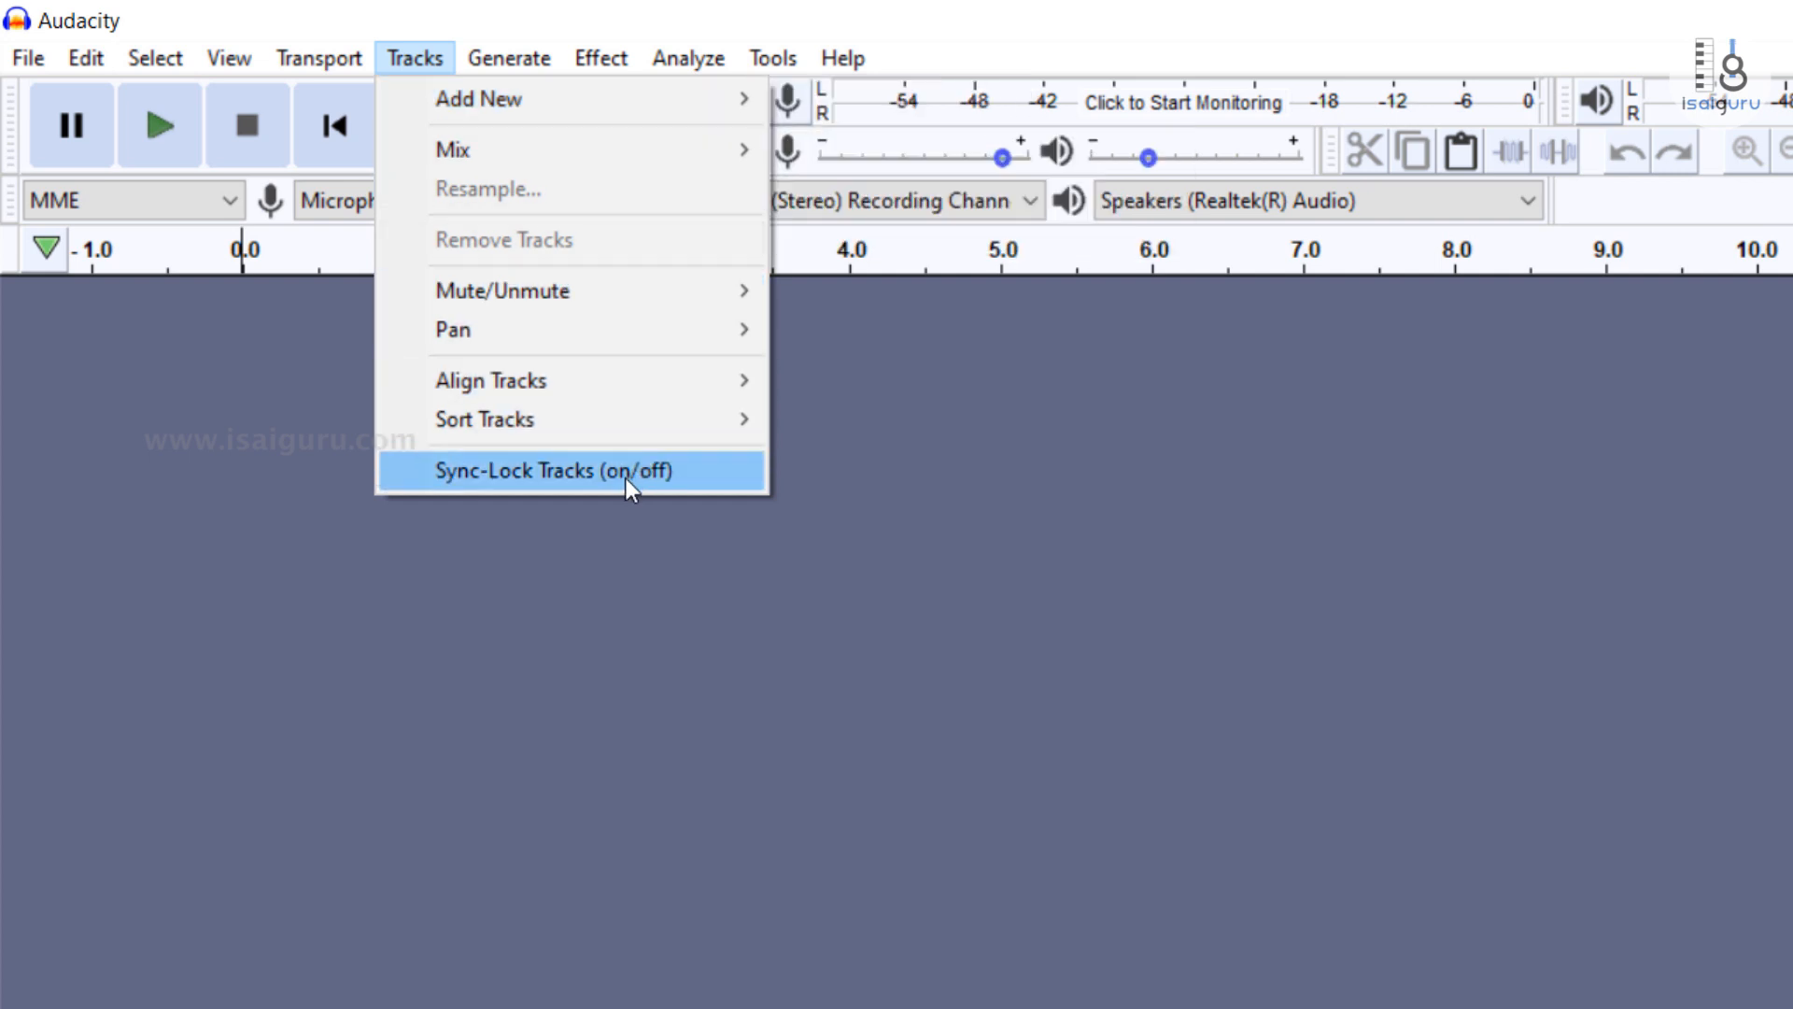
{"action": "mouse_move", "coordinate": [509, 58]}
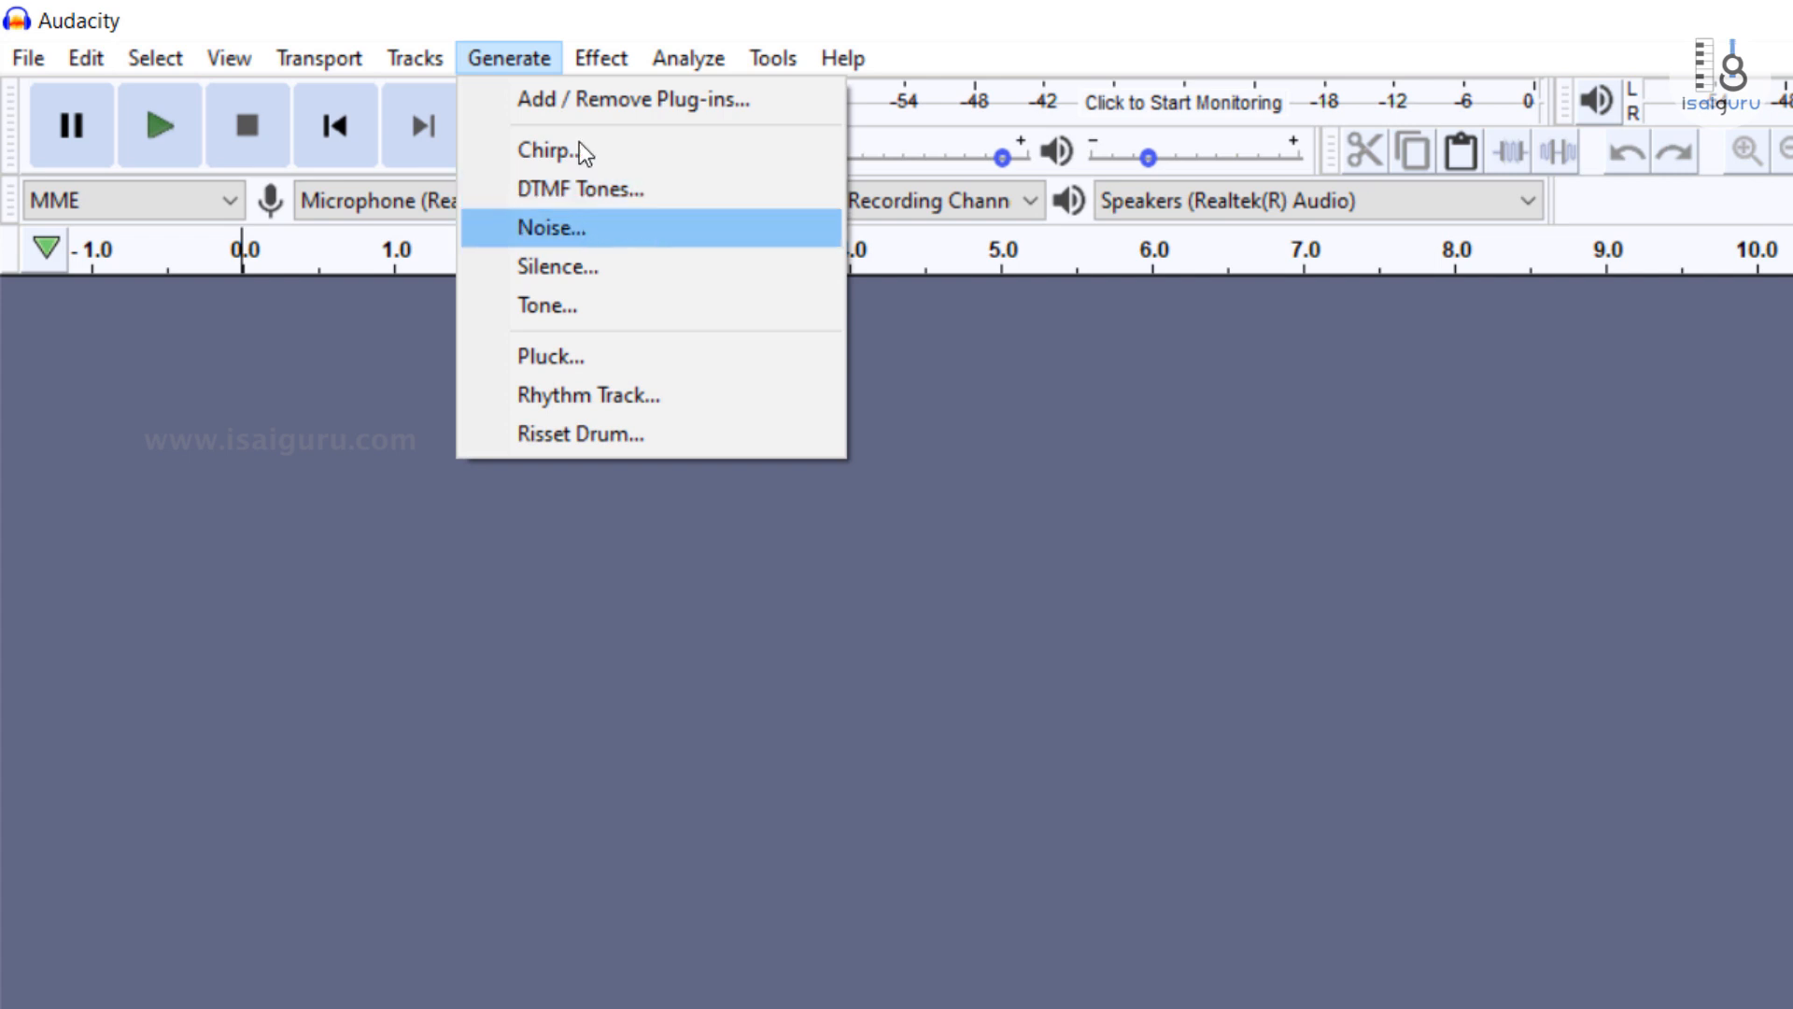
{"action": "mouse_move", "coordinate": [569, 49]}
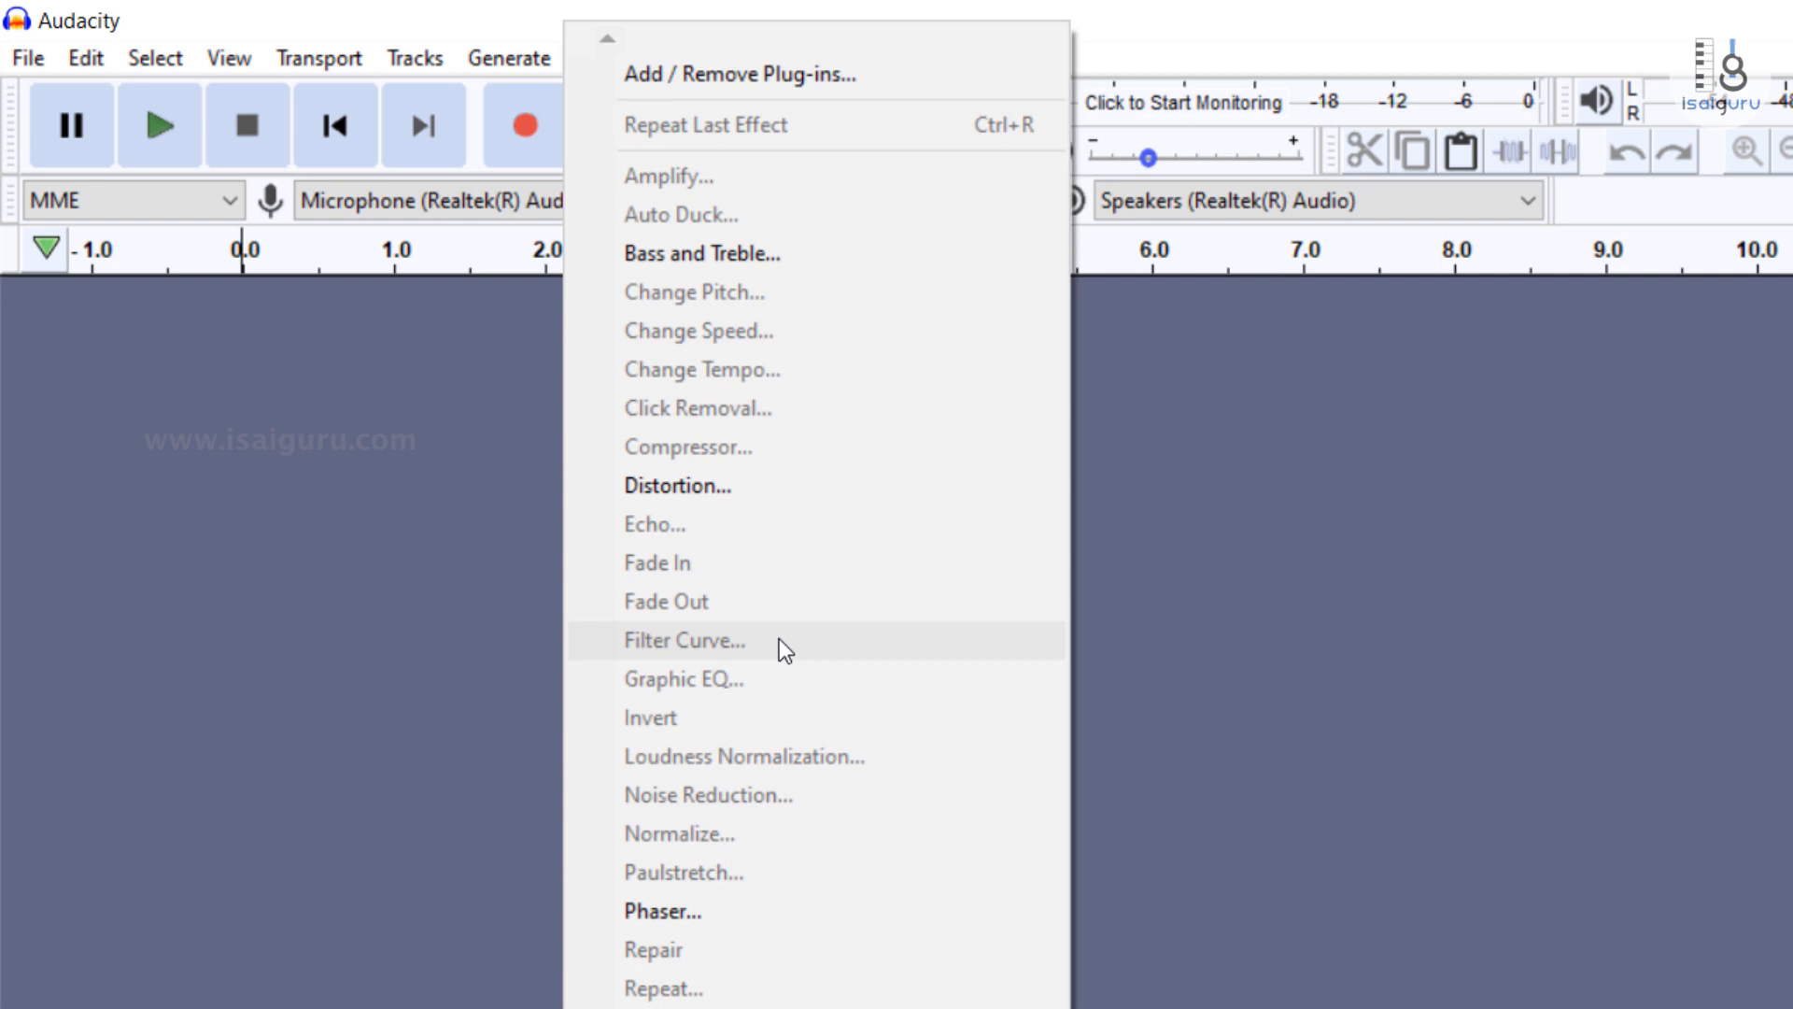
{"action": "left_click", "coordinate": [843, 887]}
{"action": "left_click", "coordinate": [1238, 424]}
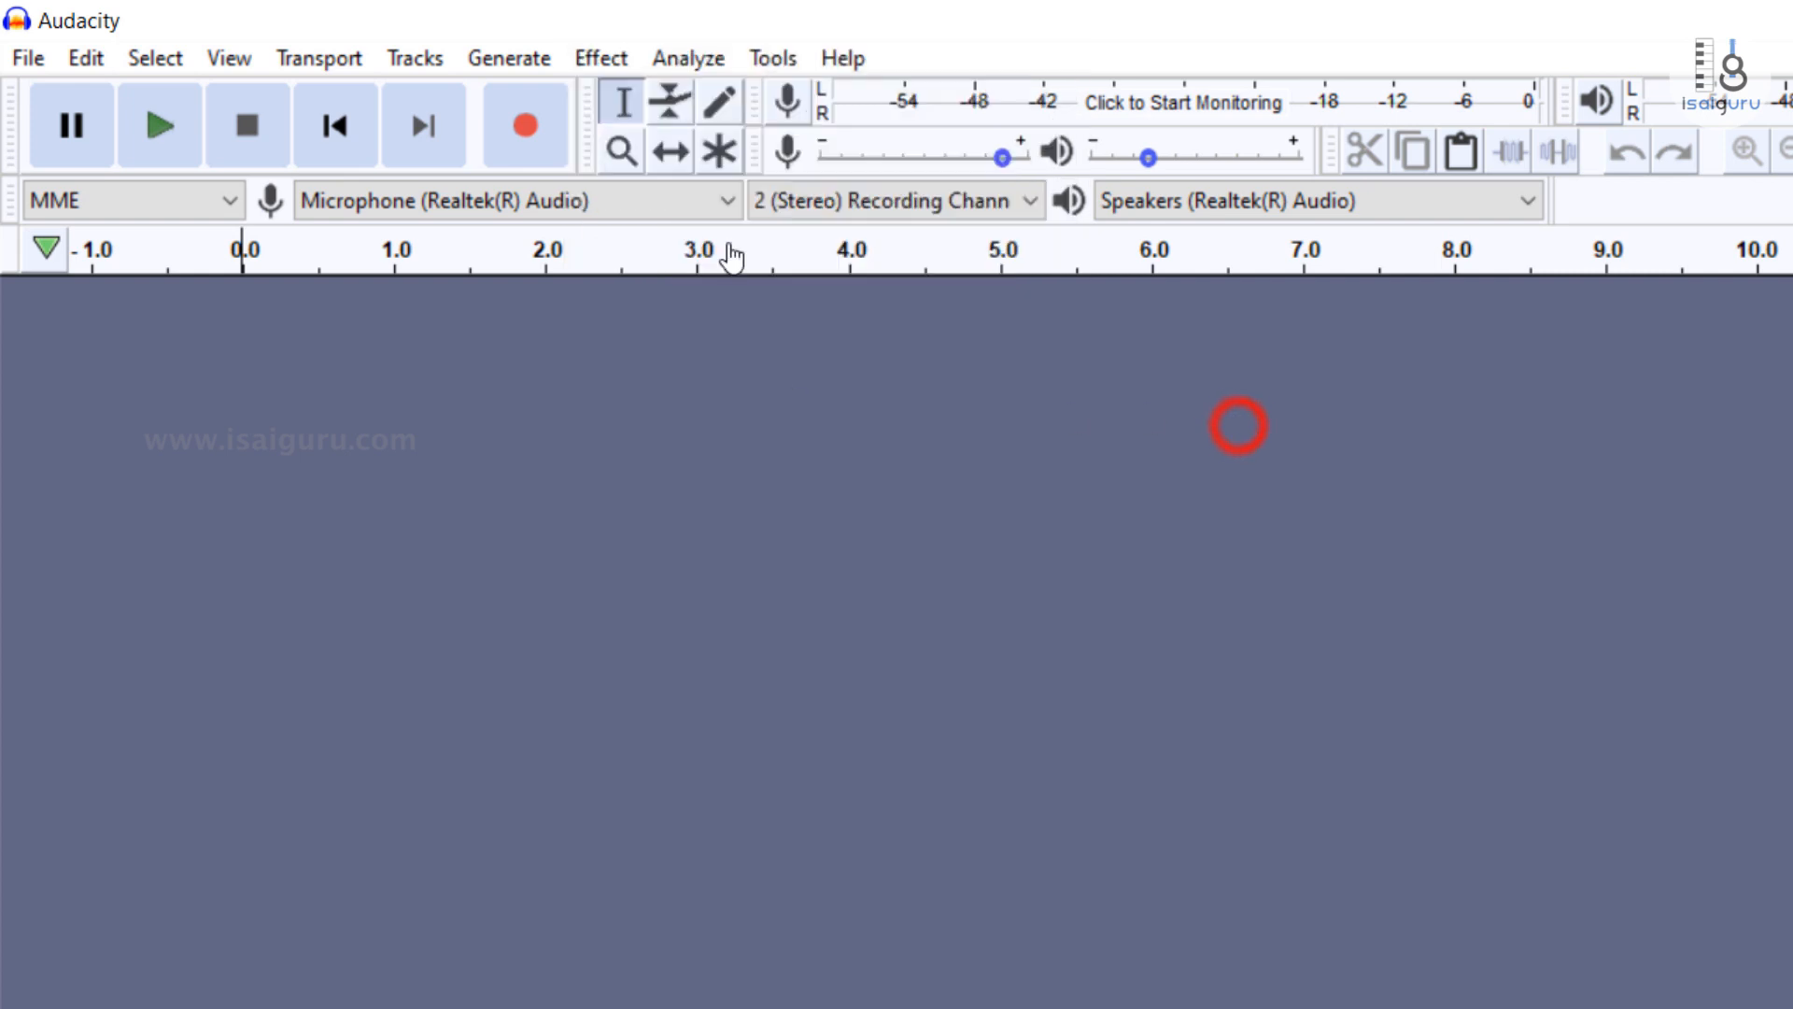
{"action": "left_click", "coordinate": [717, 58]}
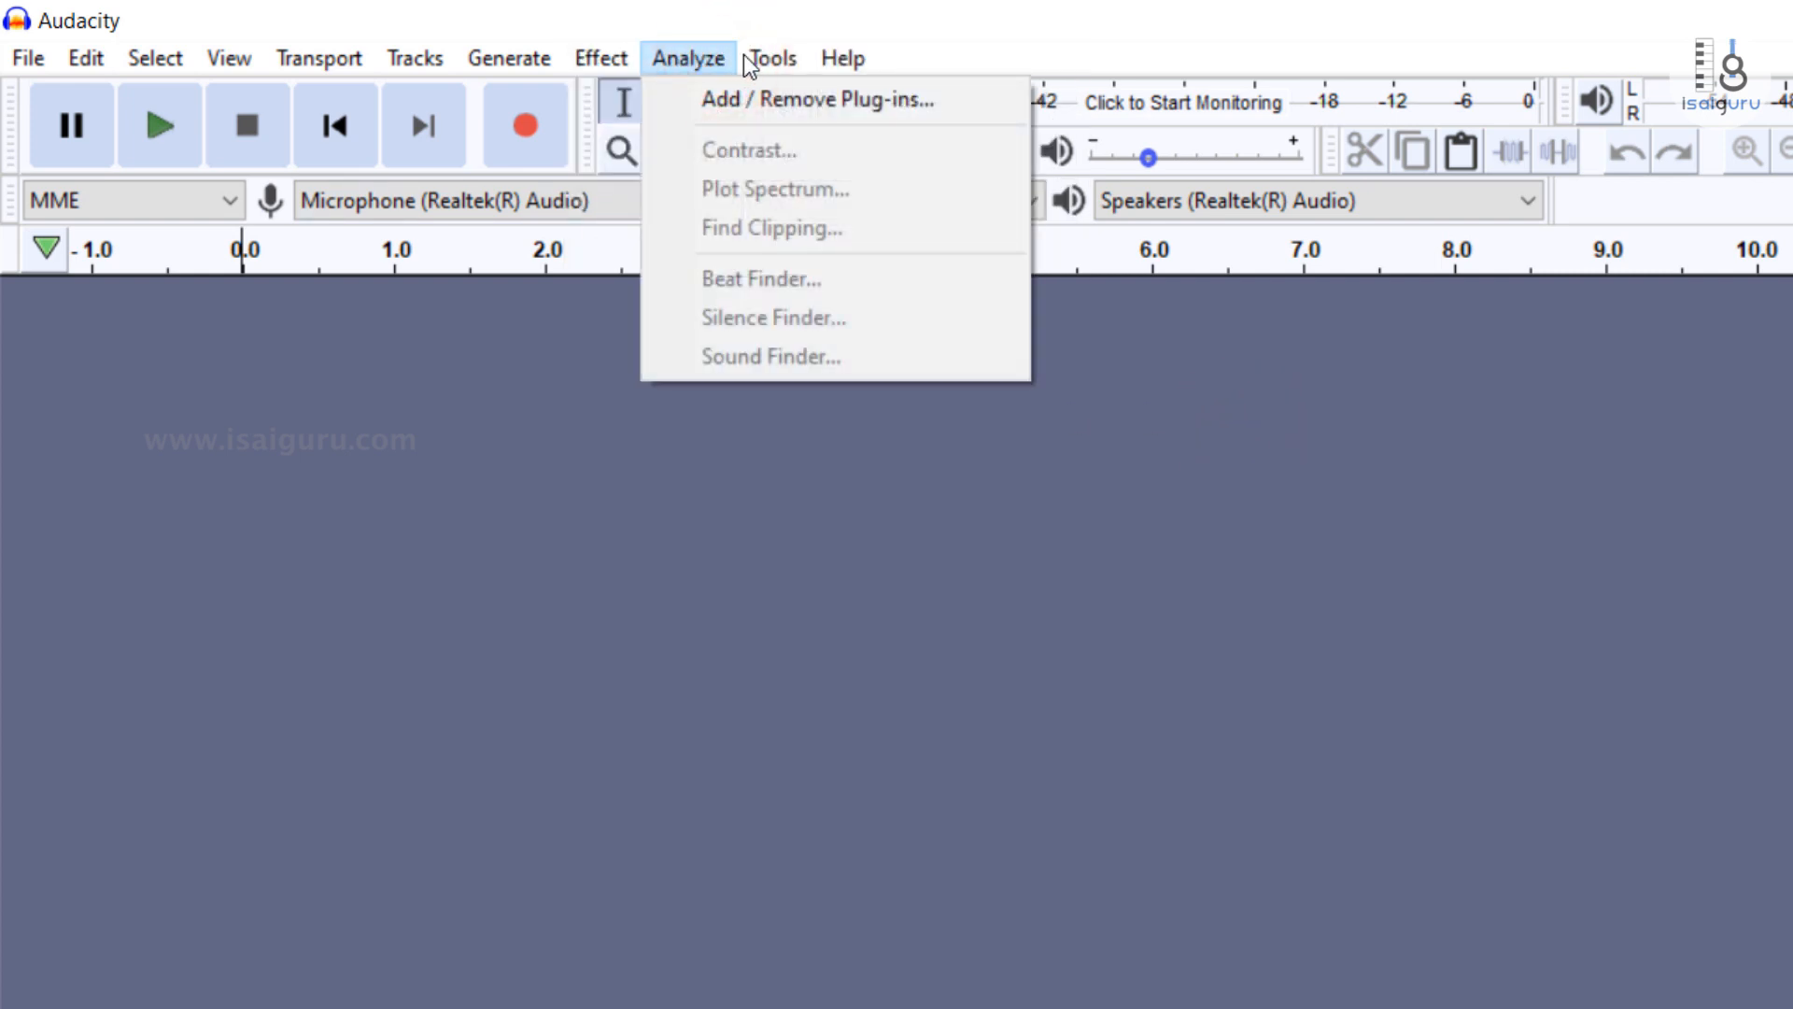
{"action": "mouse_move", "coordinate": [756, 58]}
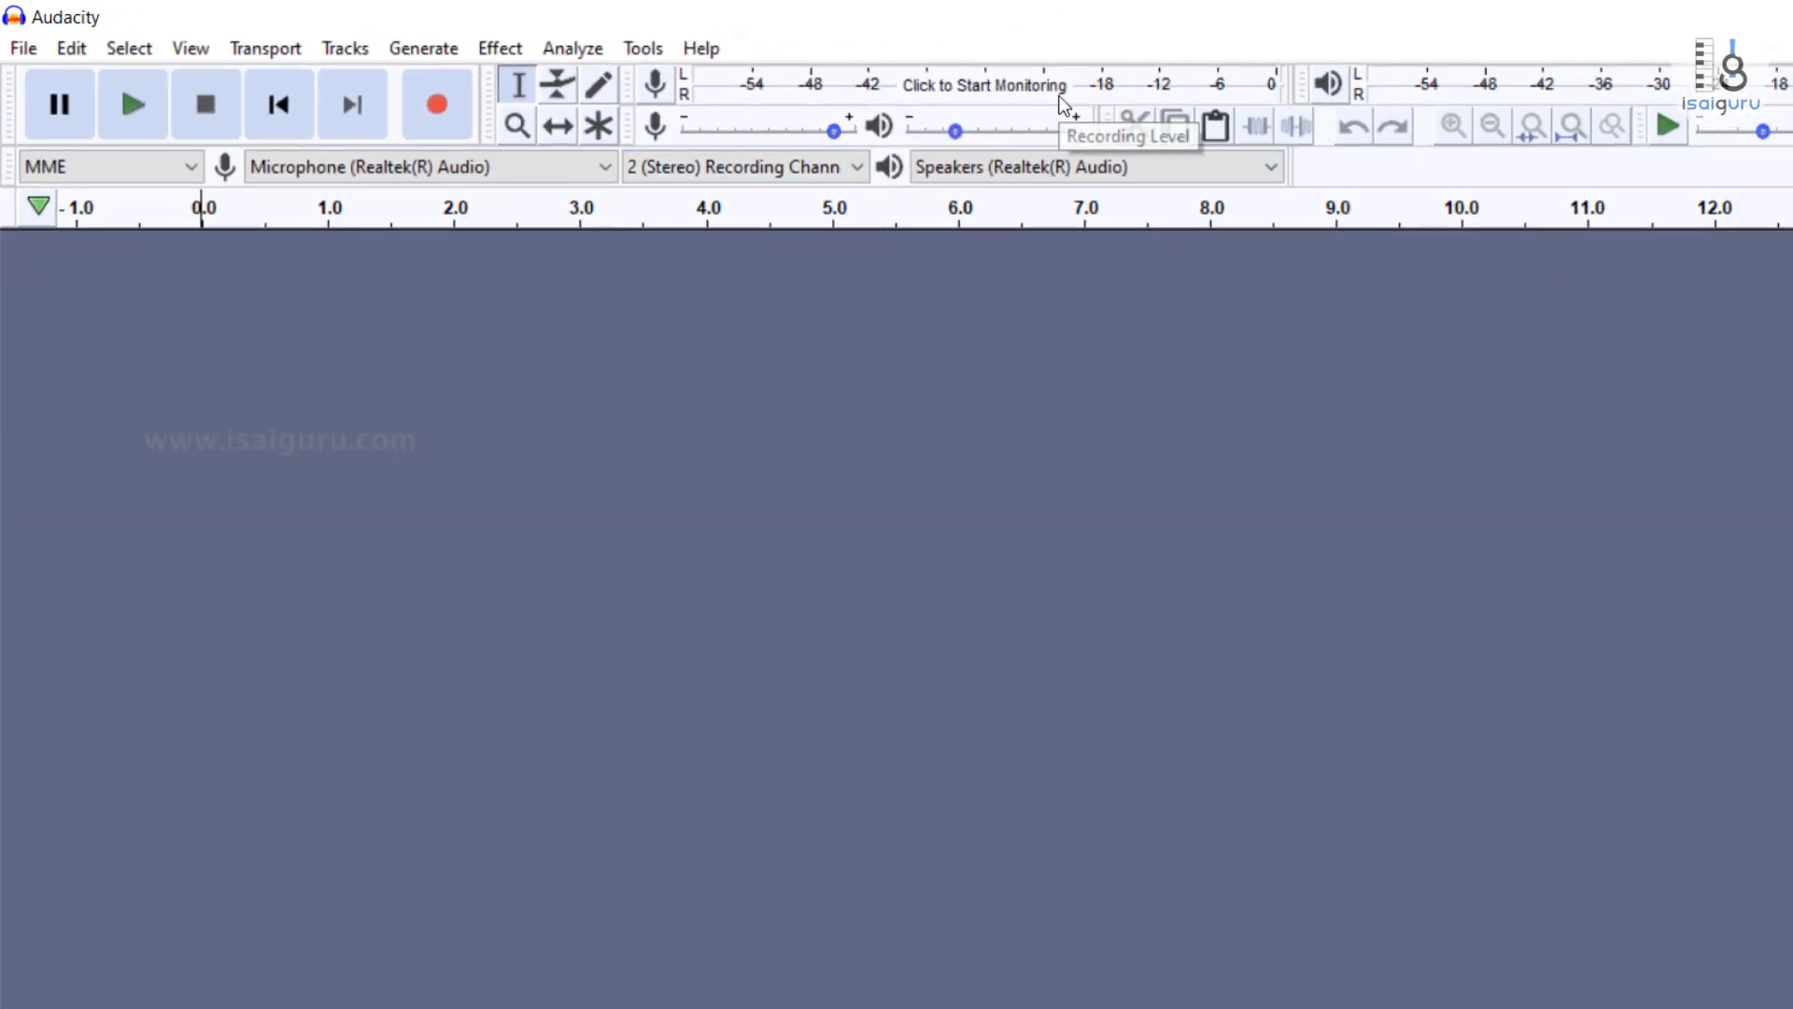
Step: Set both the recording and playback devices to Line (MG-XU), keeping 2 (Stereo) Recording Channels
{"action": "left_click", "coordinate": [192, 172]}
{"action": "left_click", "coordinate": [446, 169]}
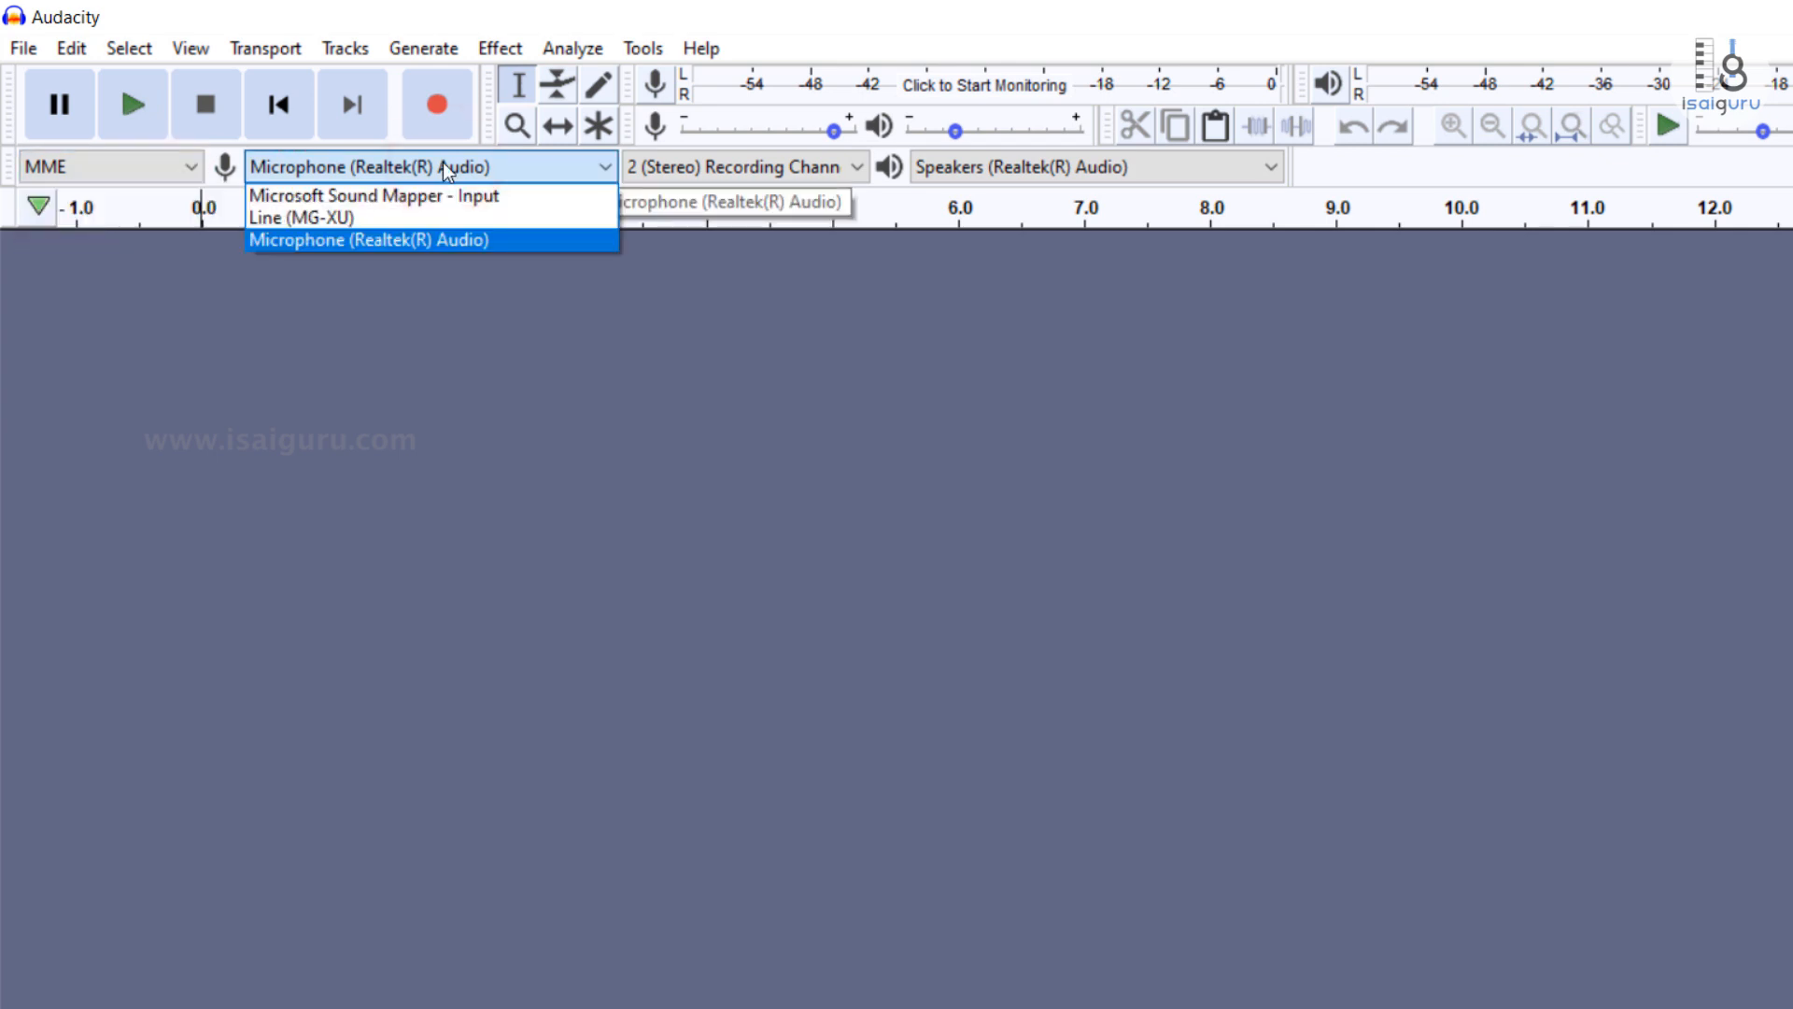
{"action": "left_click", "coordinate": [367, 225]}
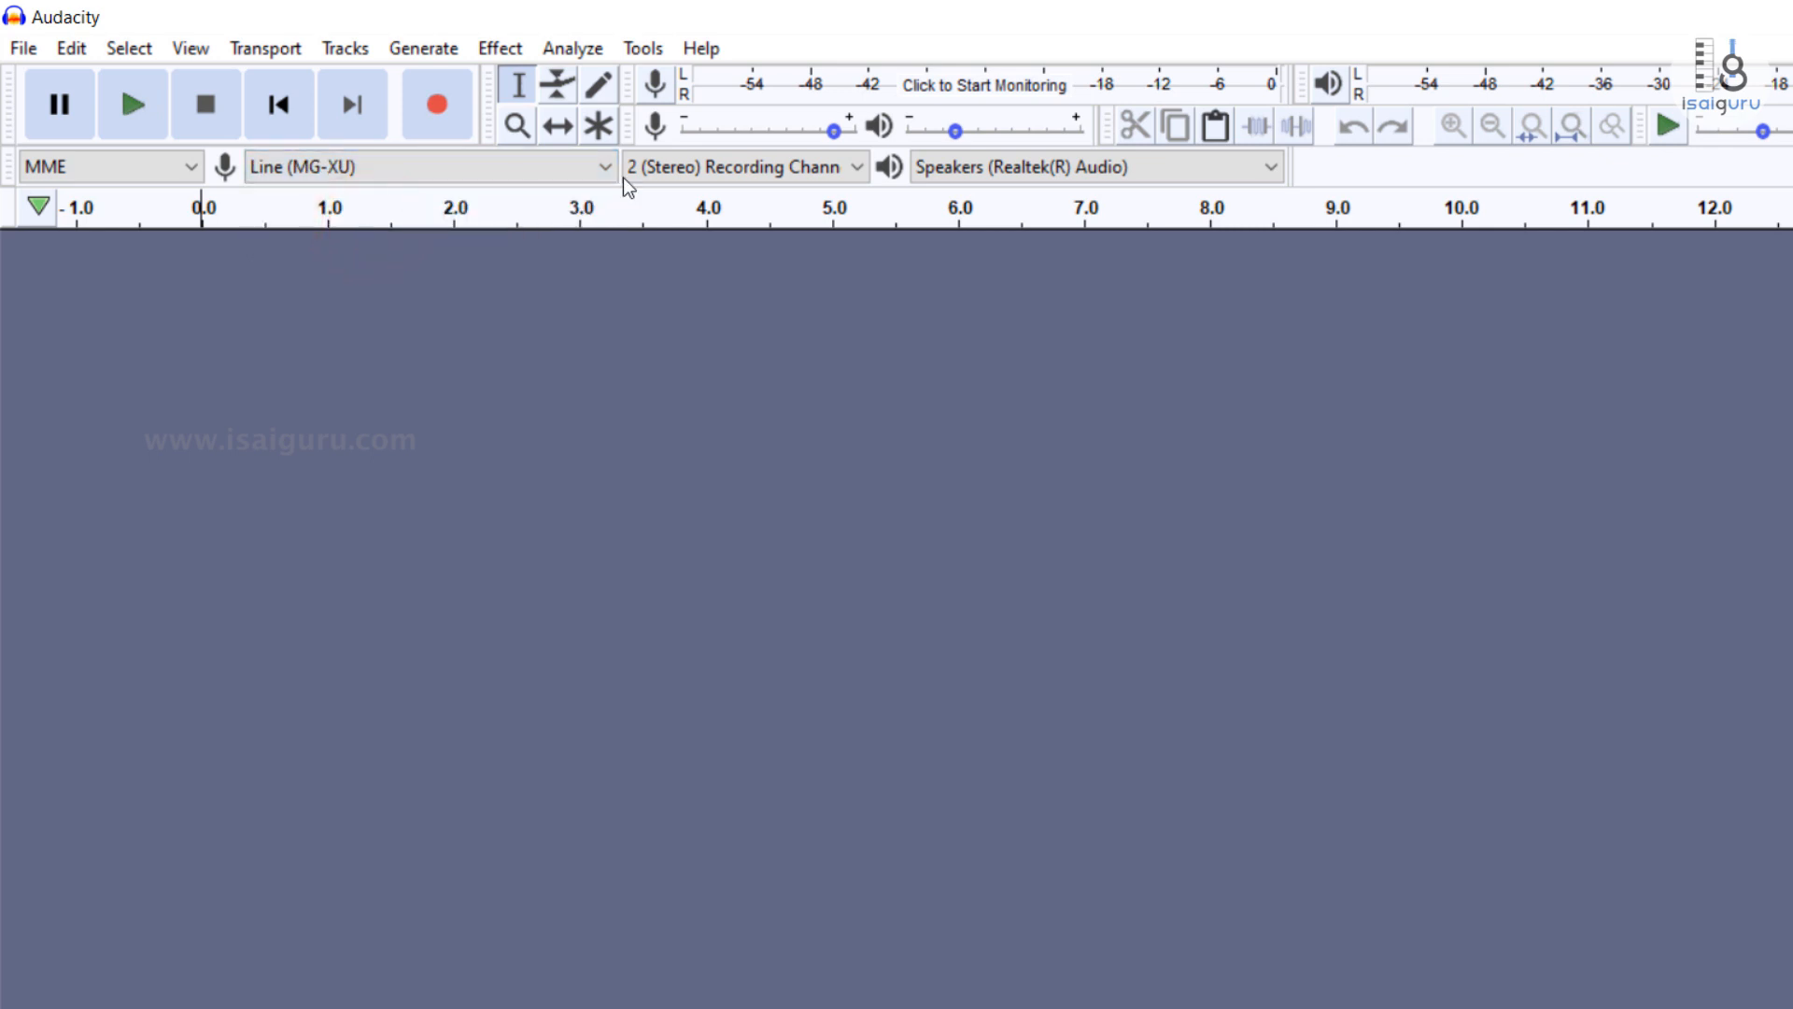
{"action": "left_click", "coordinate": [721, 173]}
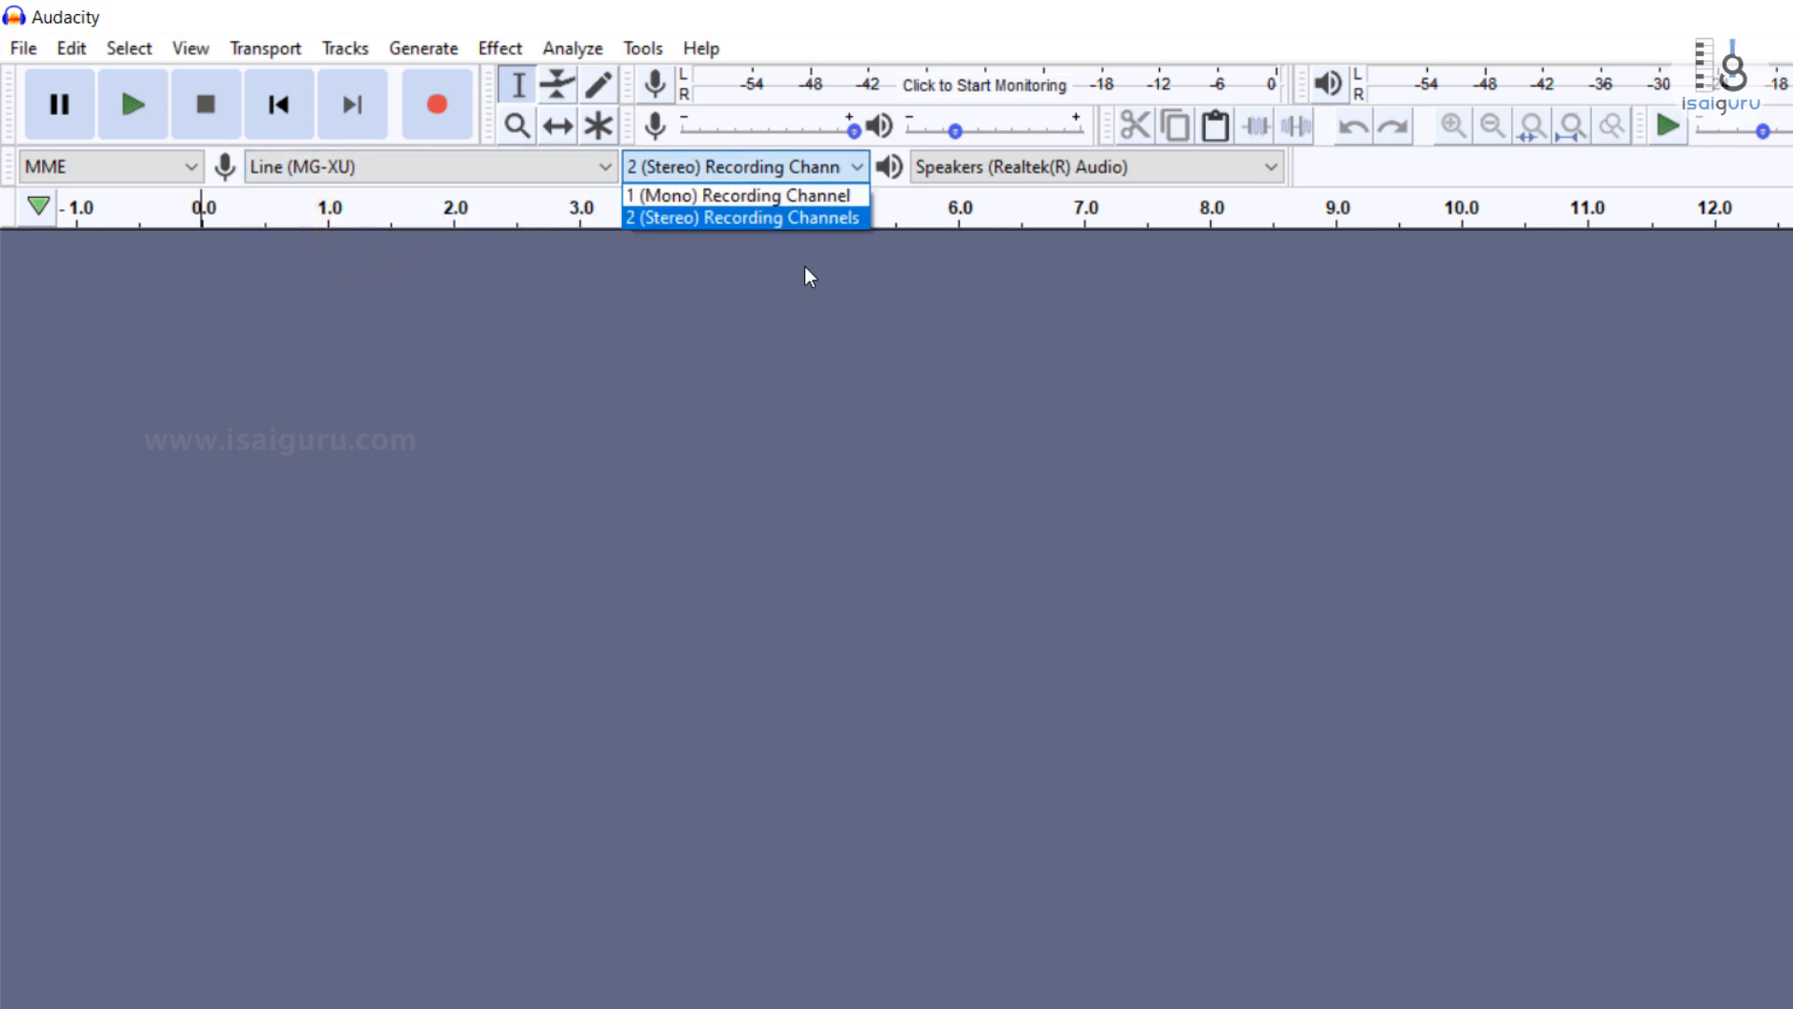
{"action": "left_click", "coordinate": [1052, 172]}
{"action": "left_click", "coordinate": [1052, 172]}
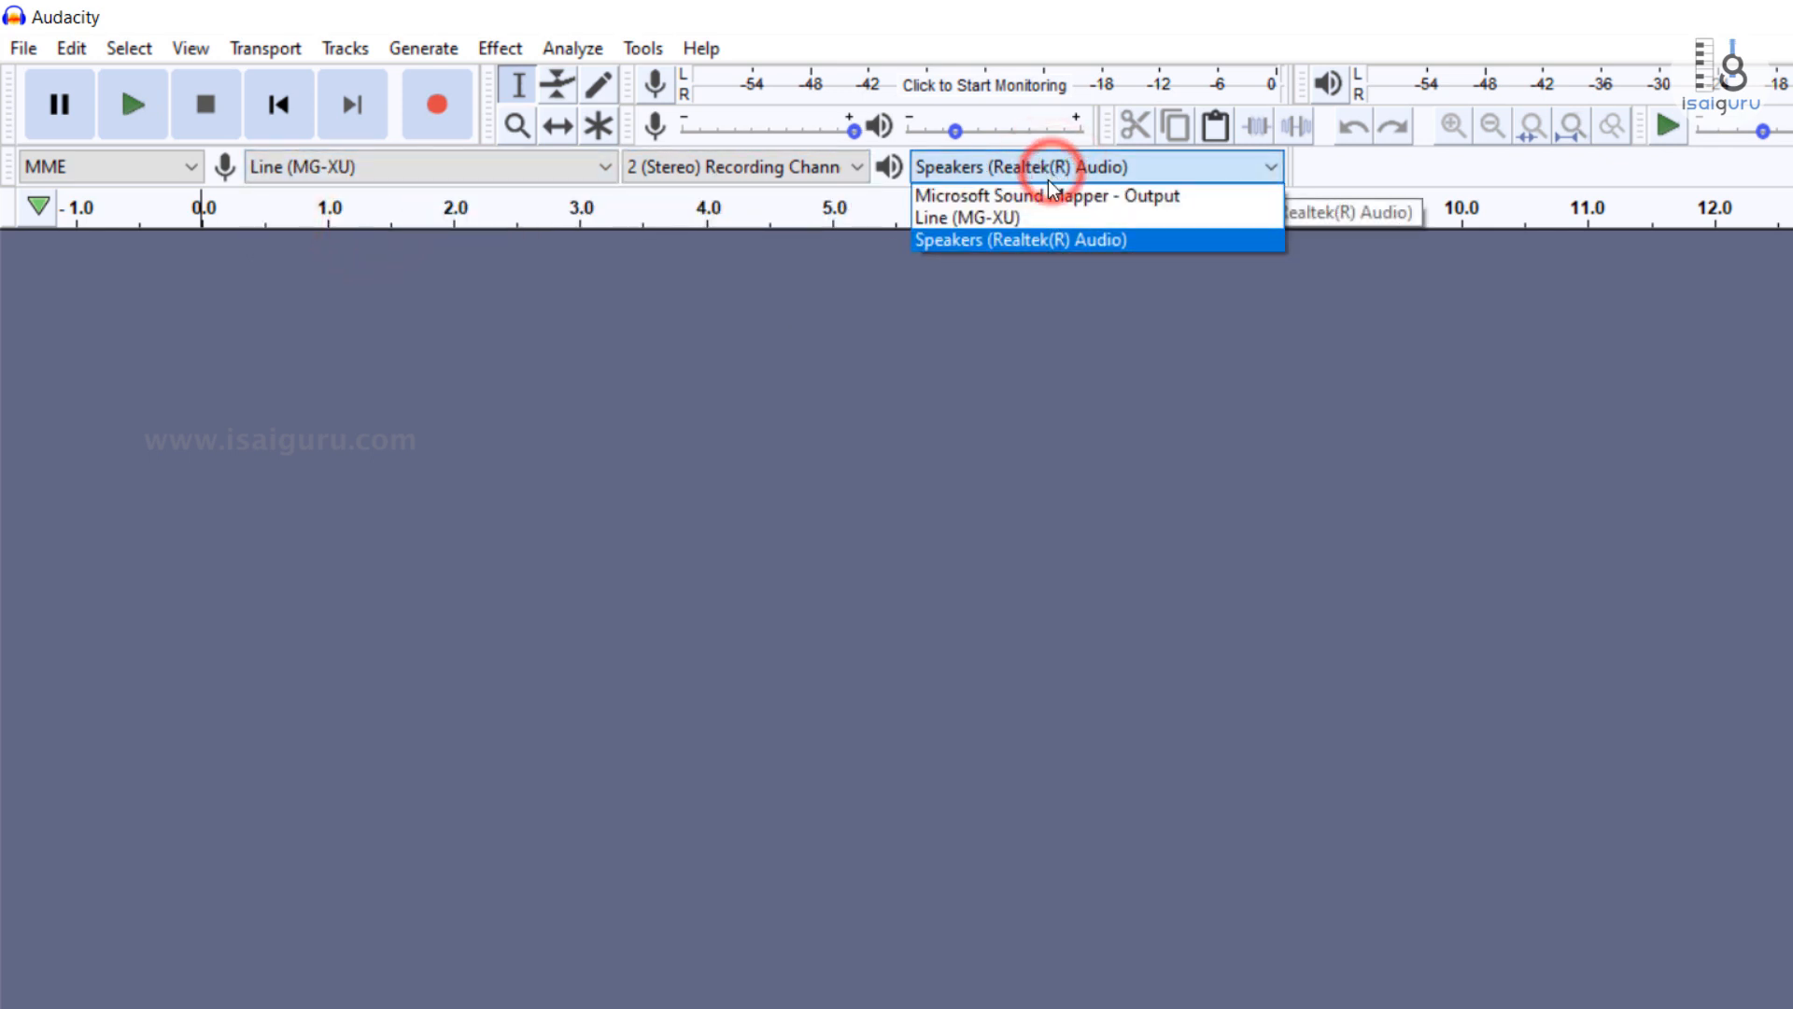
{"action": "left_click", "coordinate": [1018, 216]}
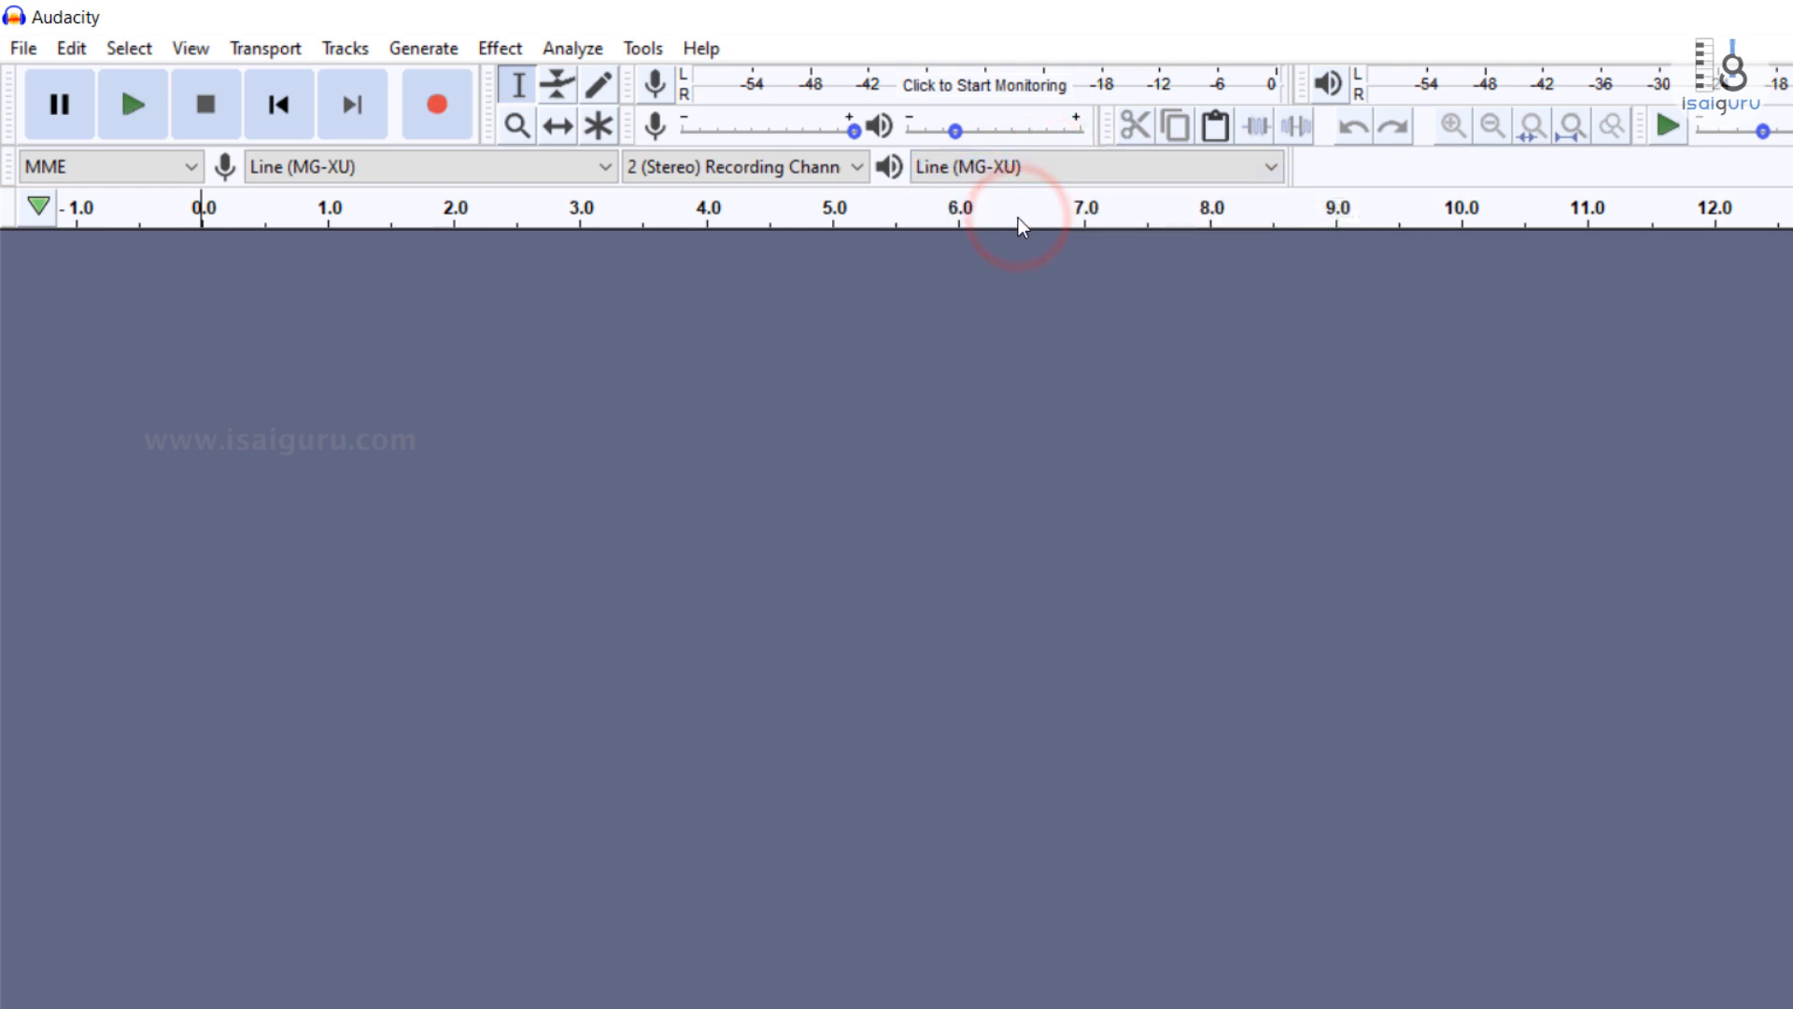
Step: Monitor the input with the recording level at maximum, and record a stereo voice track of about 11 seconds
{"action": "left_click", "coordinate": [912, 84]}
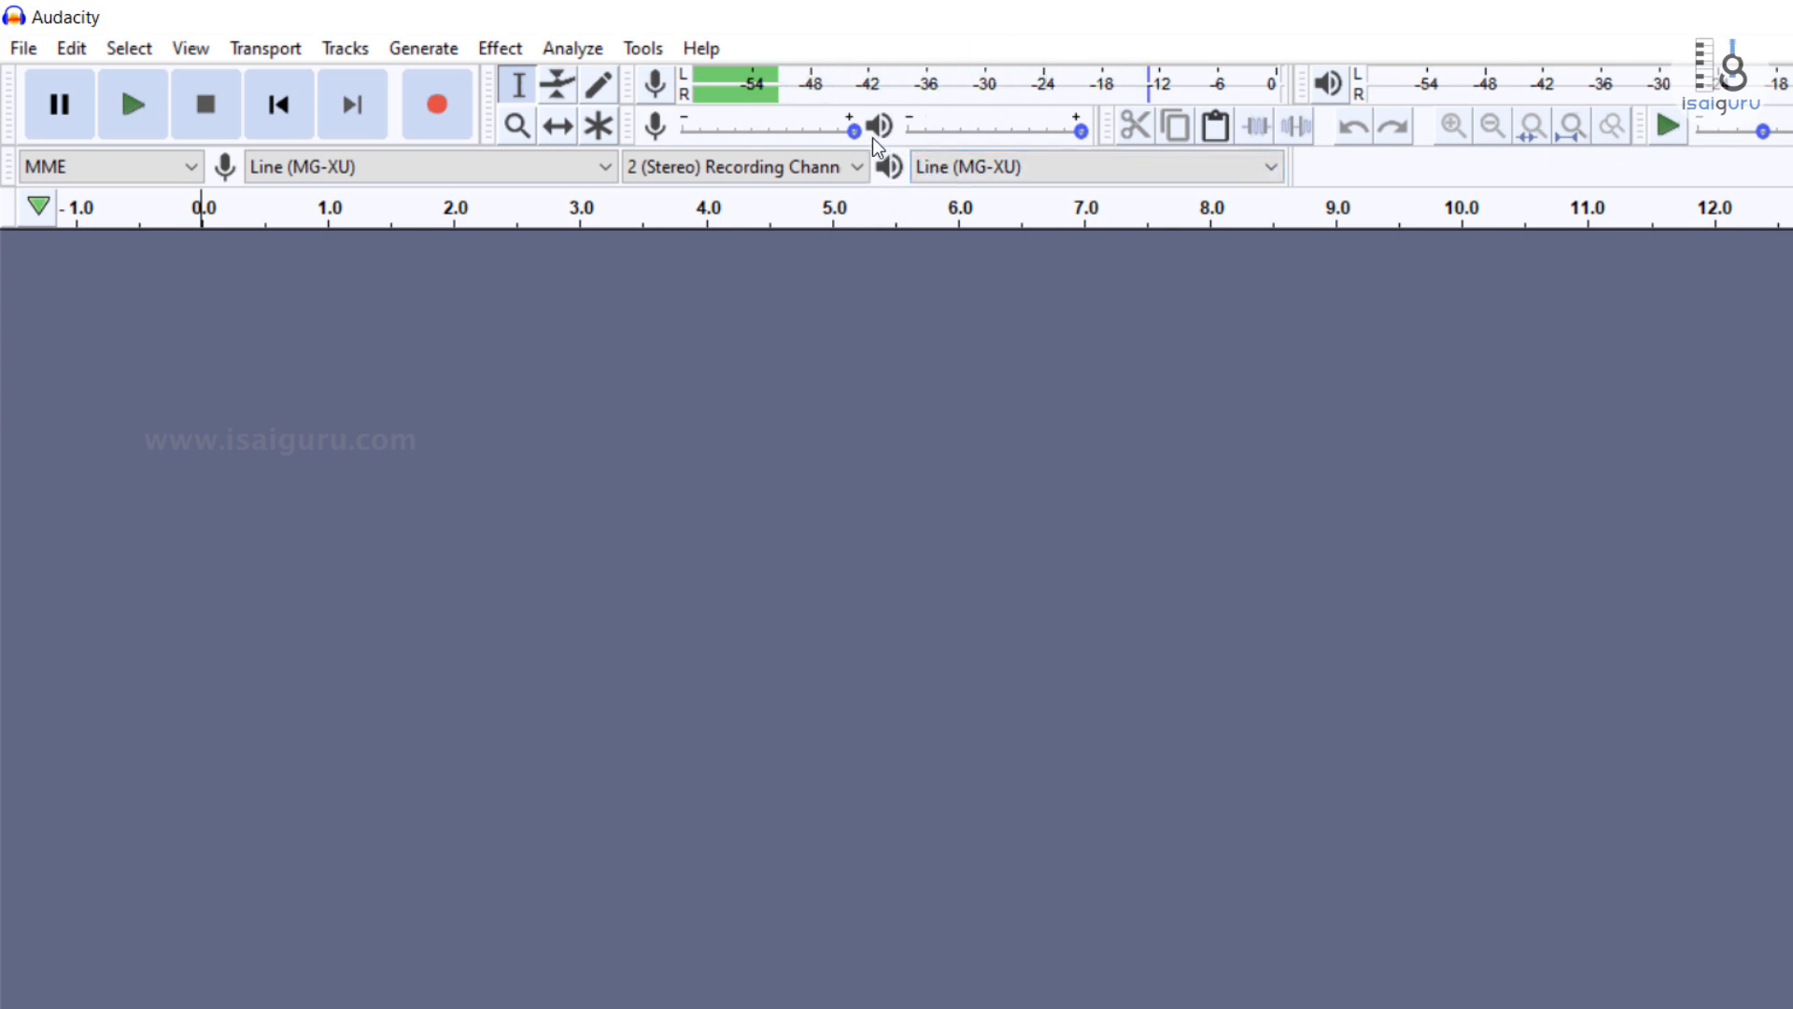
{"action": "left_click_drag", "start_coordinate": [852, 132], "coordinate": [921, 148]}
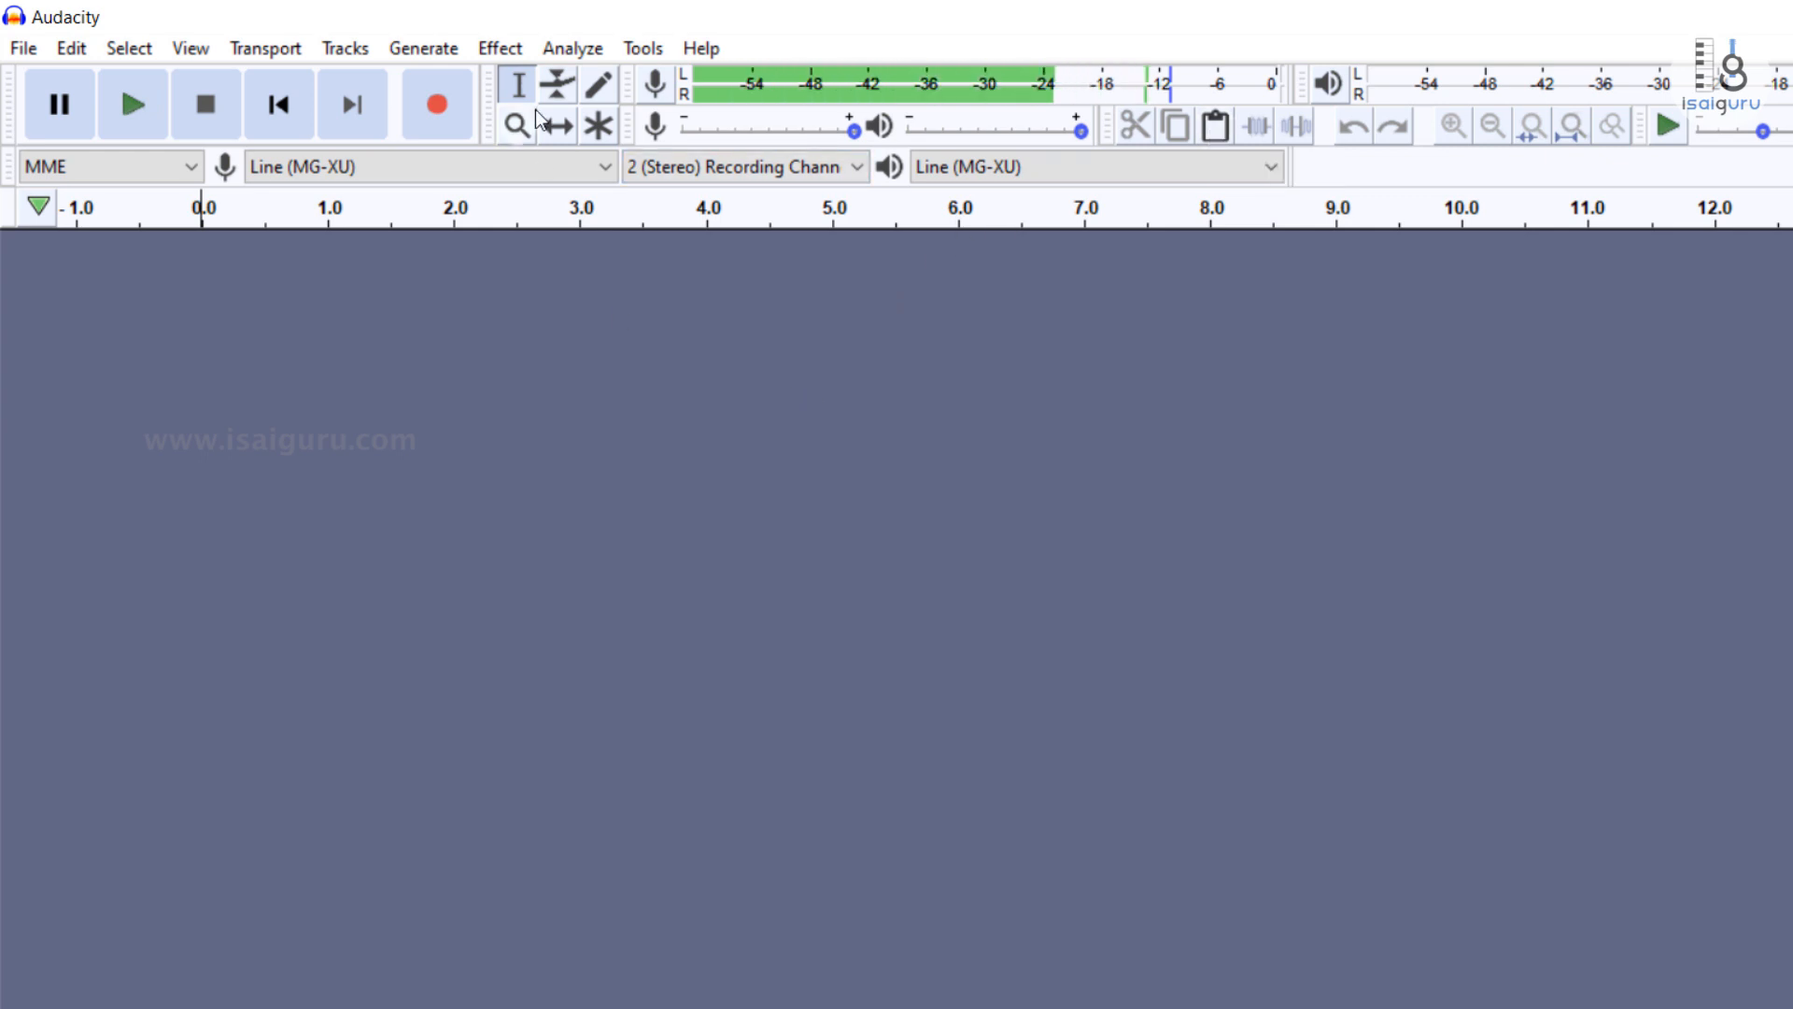
{"action": "left_click", "coordinate": [436, 105]}
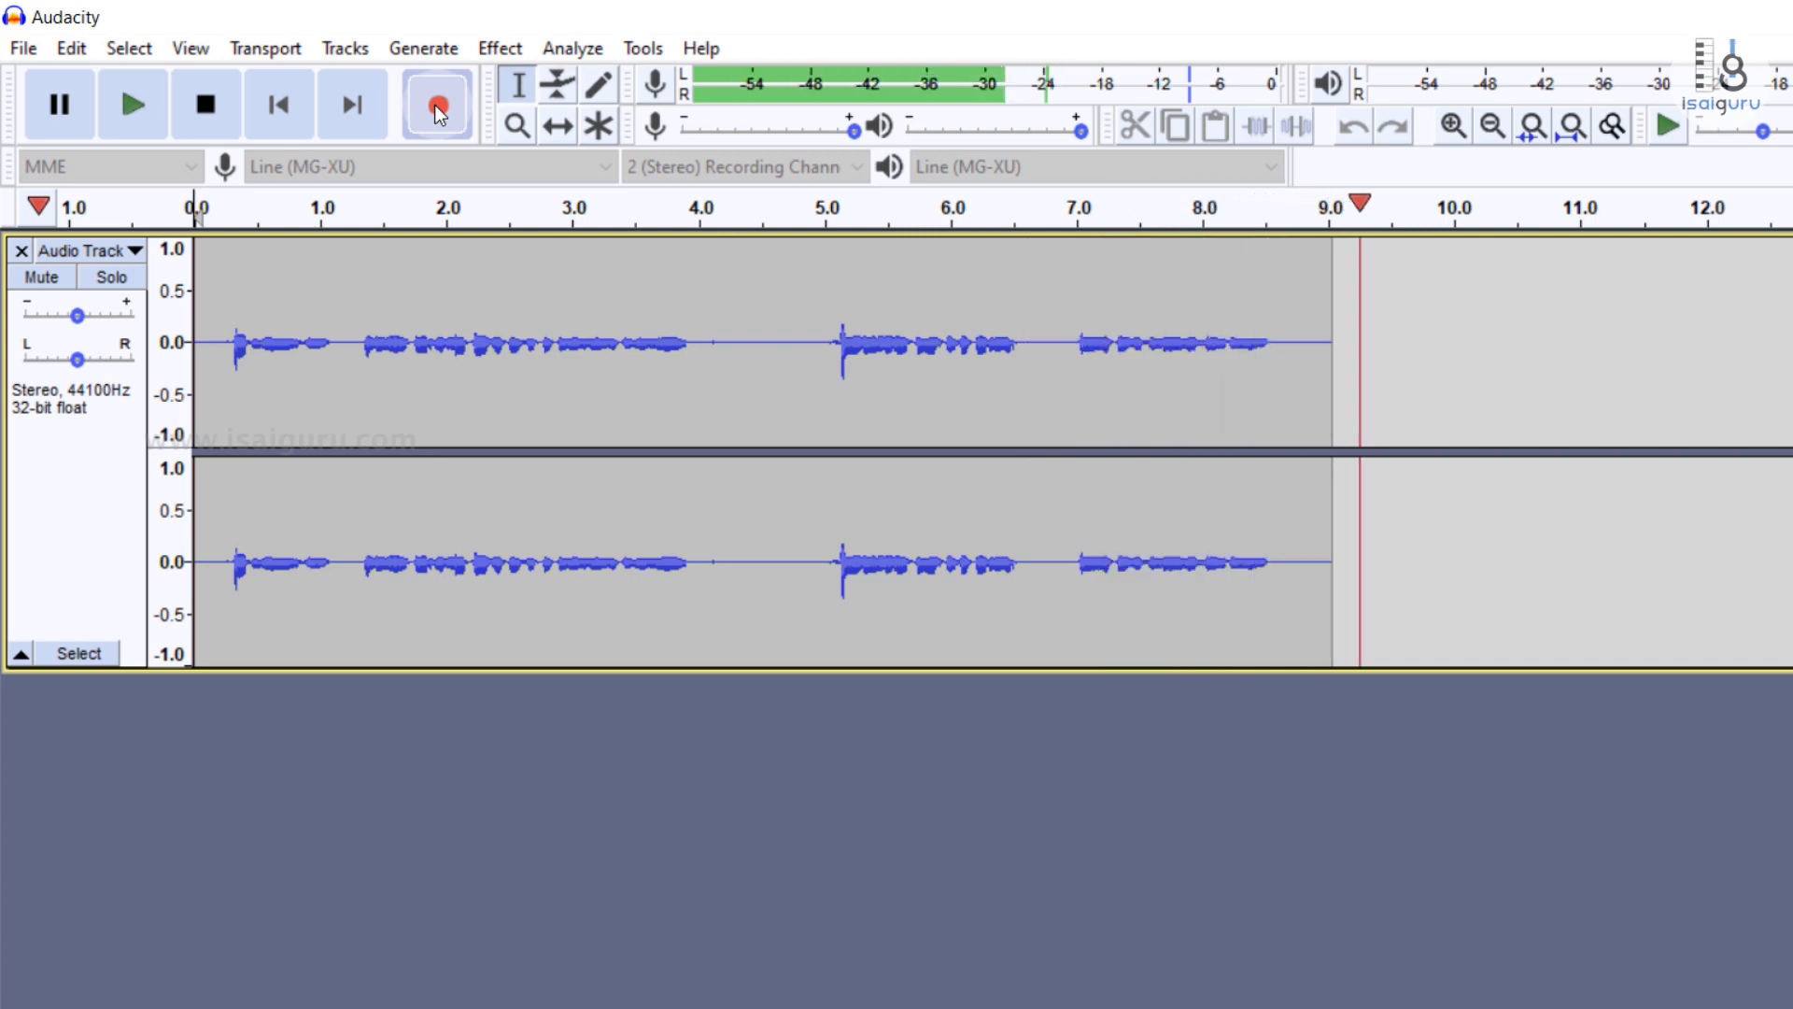
{"action": "left_click", "coordinate": [209, 108]}
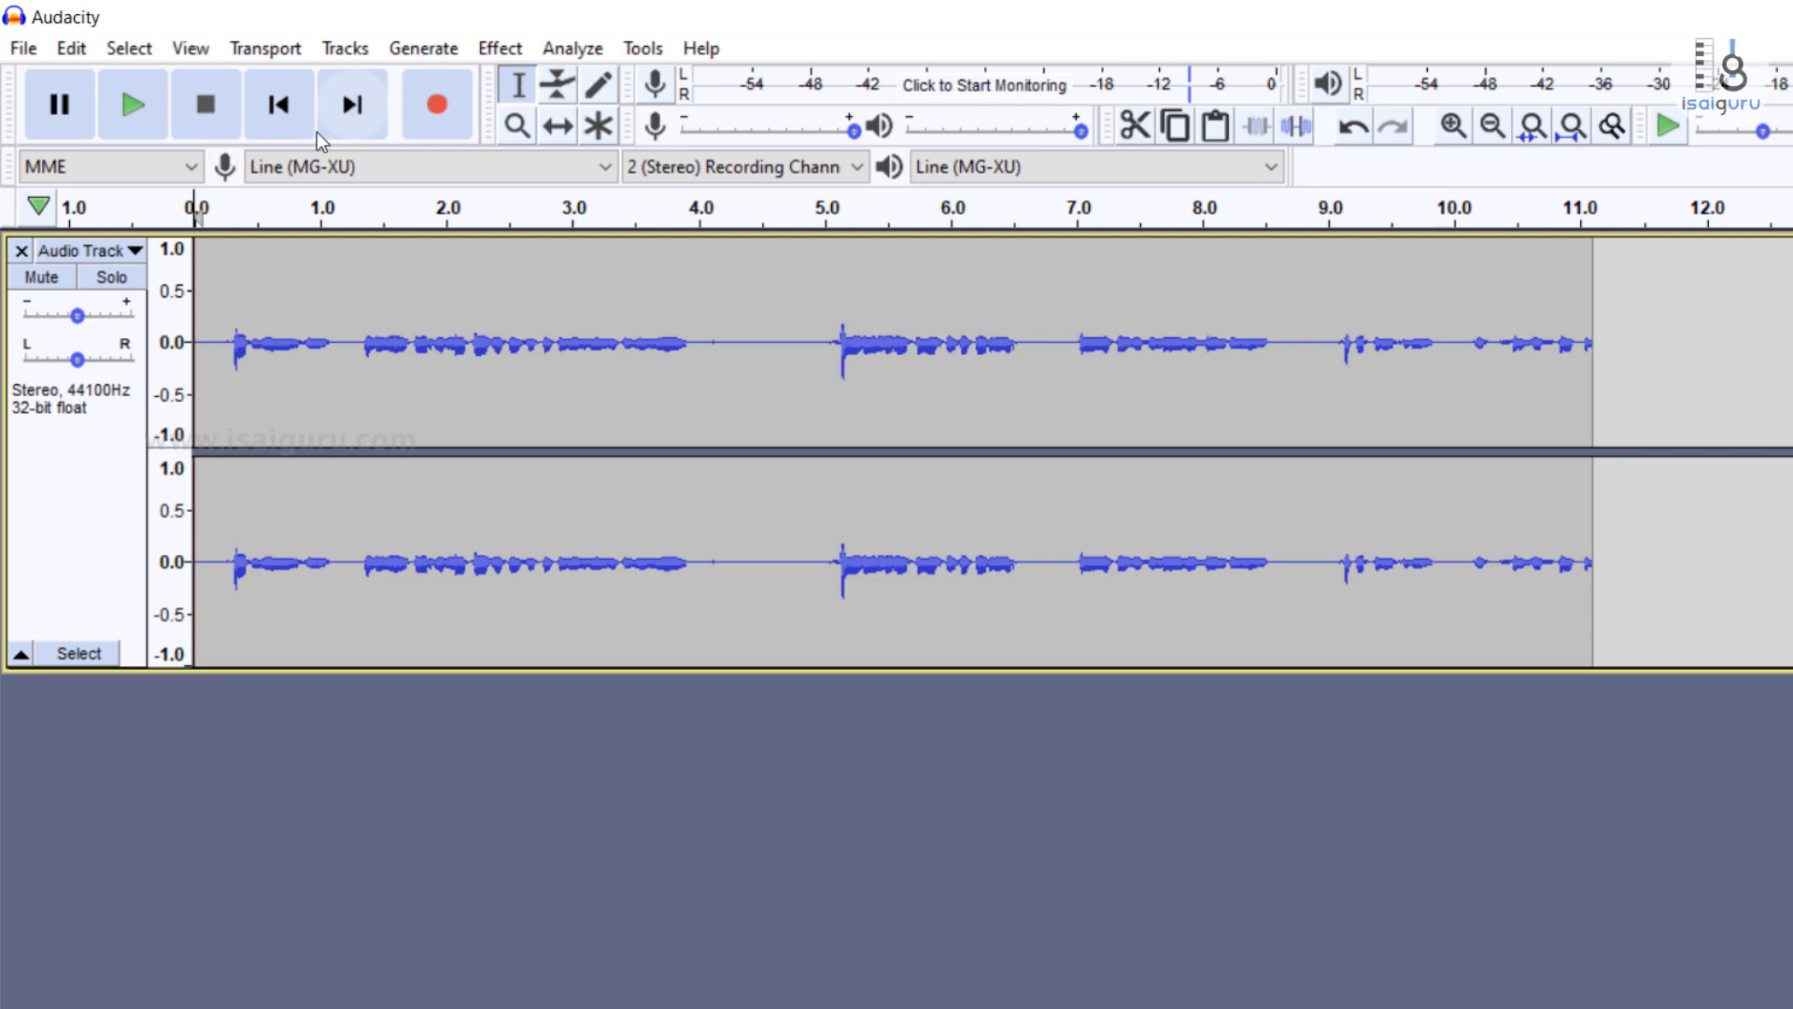
Step: Play the recording from its start and check the available recording devices
{"action": "left_click", "coordinate": [293, 127]}
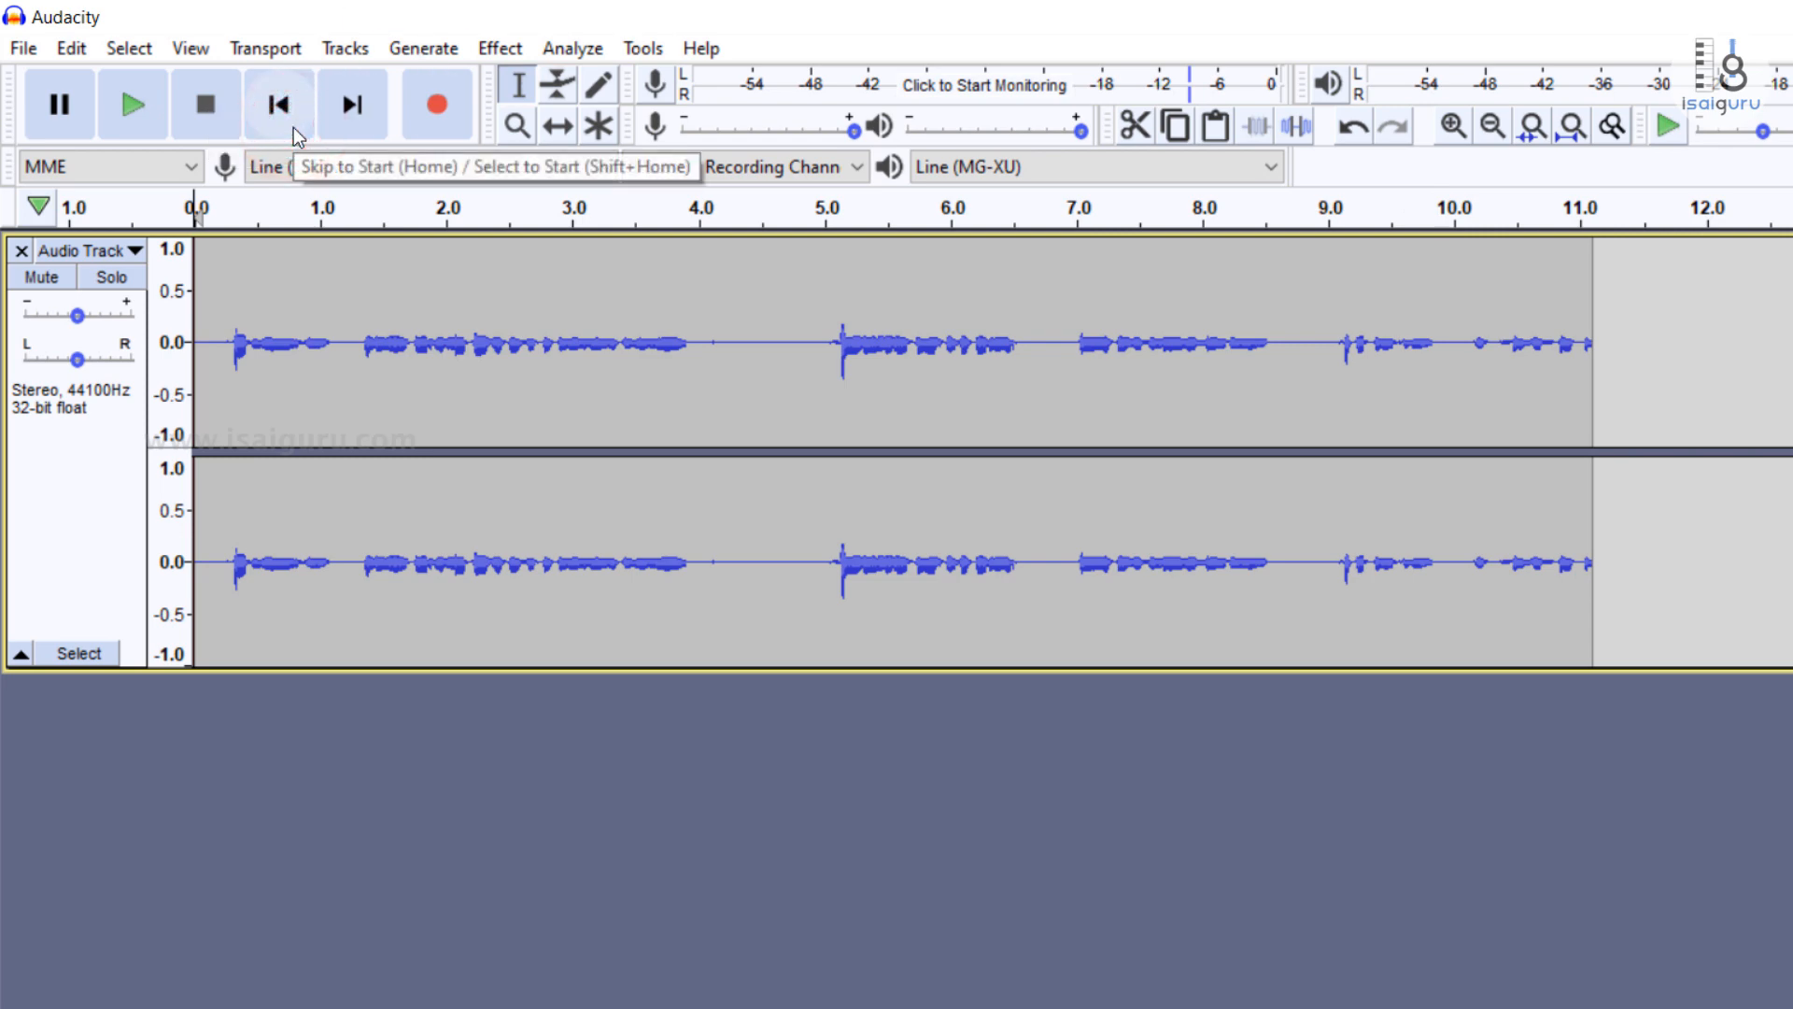
{"action": "left_click", "coordinate": [124, 97]}
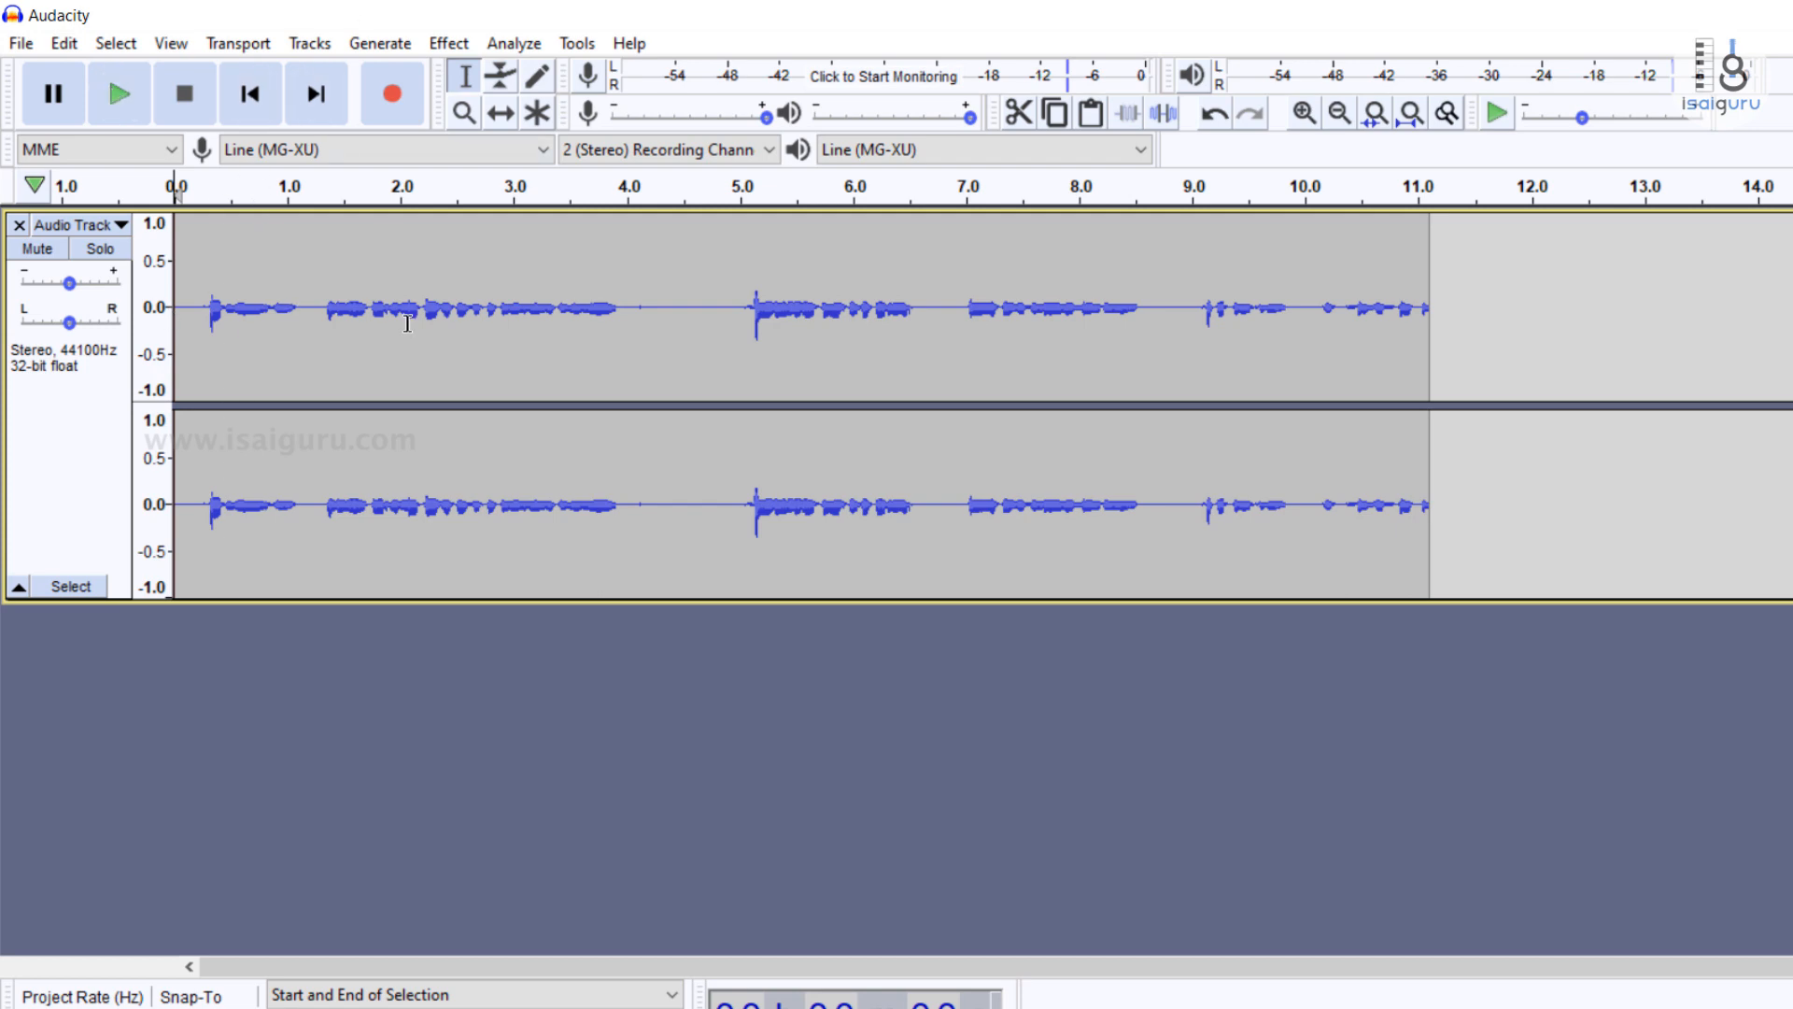
{"action": "left_click", "coordinate": [543, 149]}
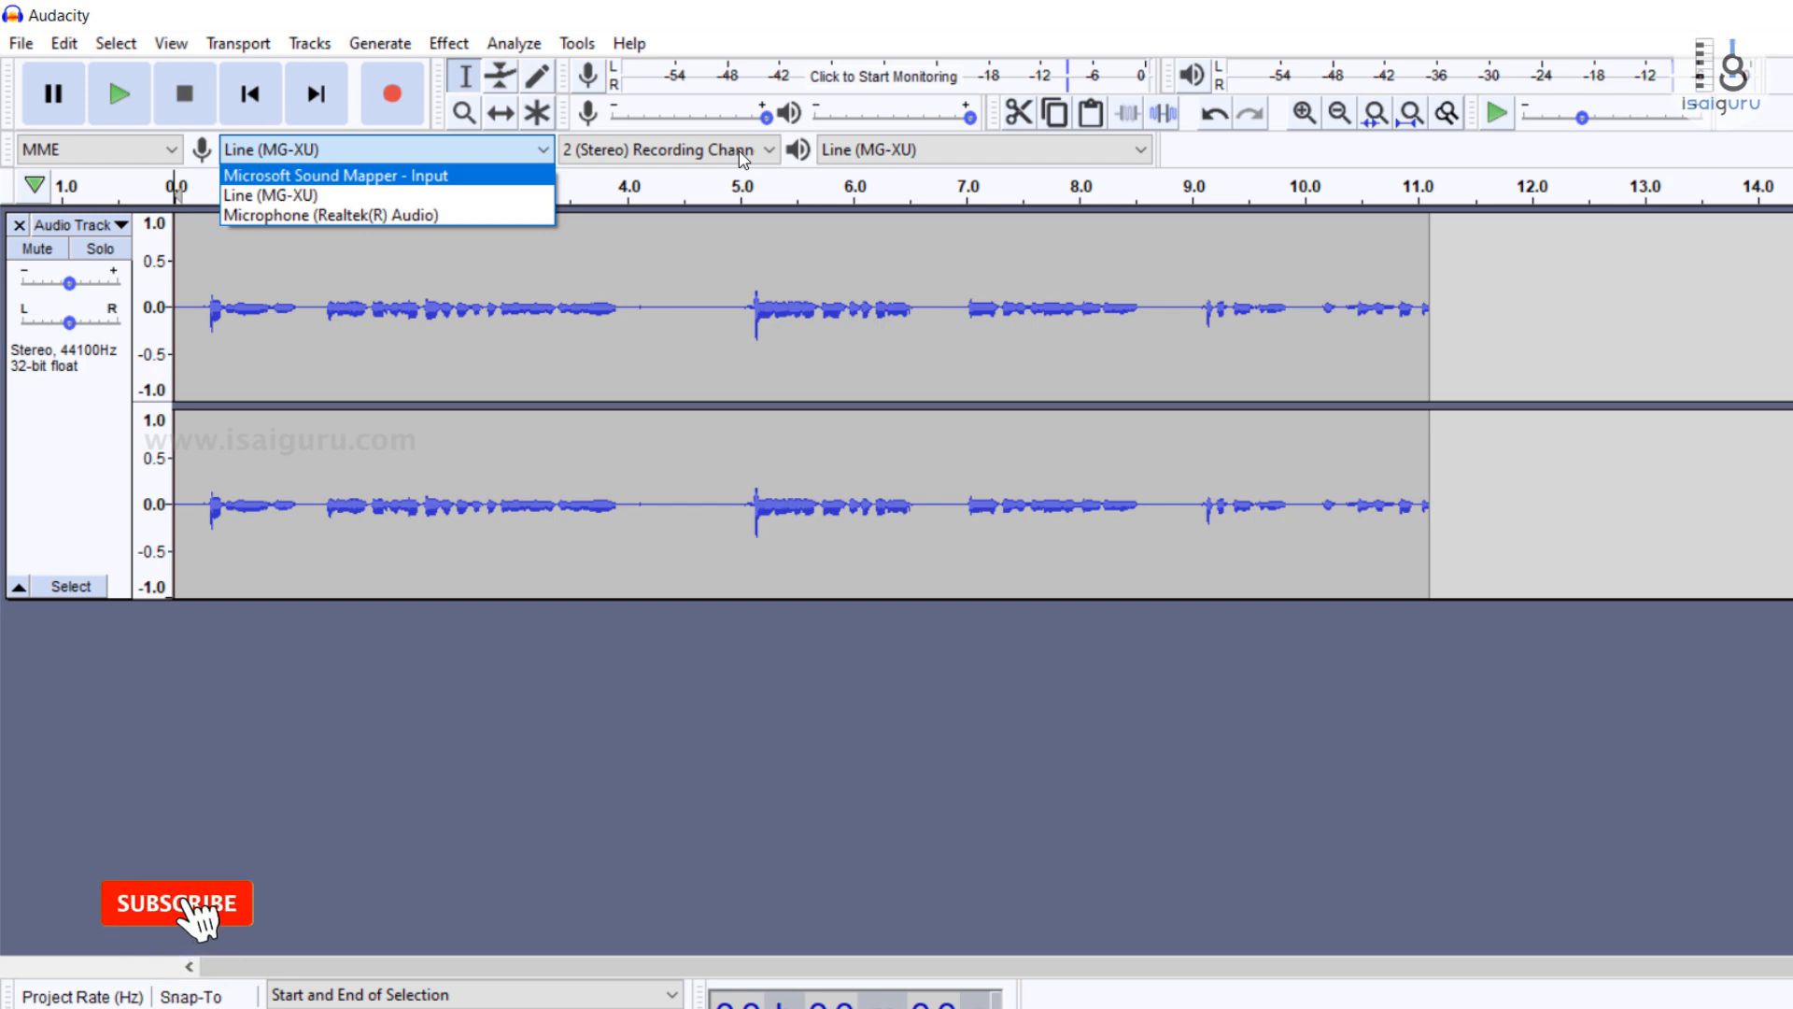
{"action": "left_click", "coordinate": [791, 17]}
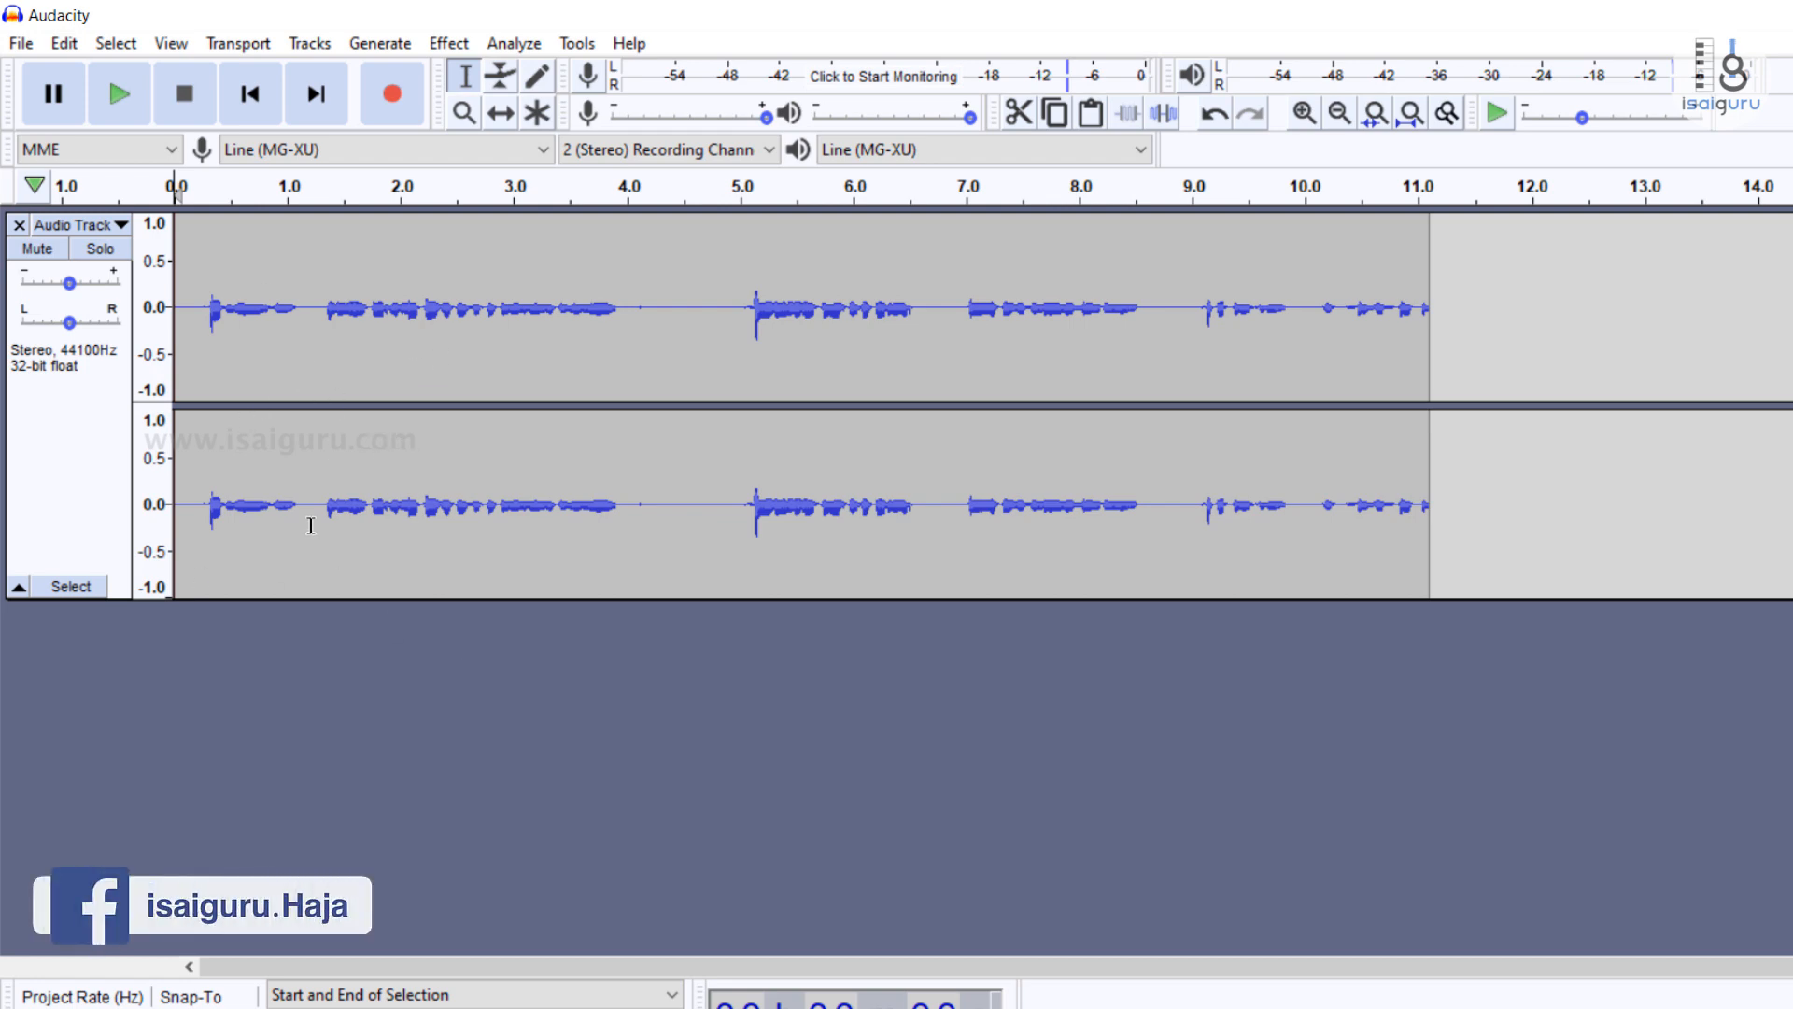
Step: Select the quiet gap from about 4.1 to 5.0 seconds, and play the recording, including from about 5.6 seconds
{"action": "left_click_drag", "start_coordinate": [639, 337], "coordinate": [737, 327]}
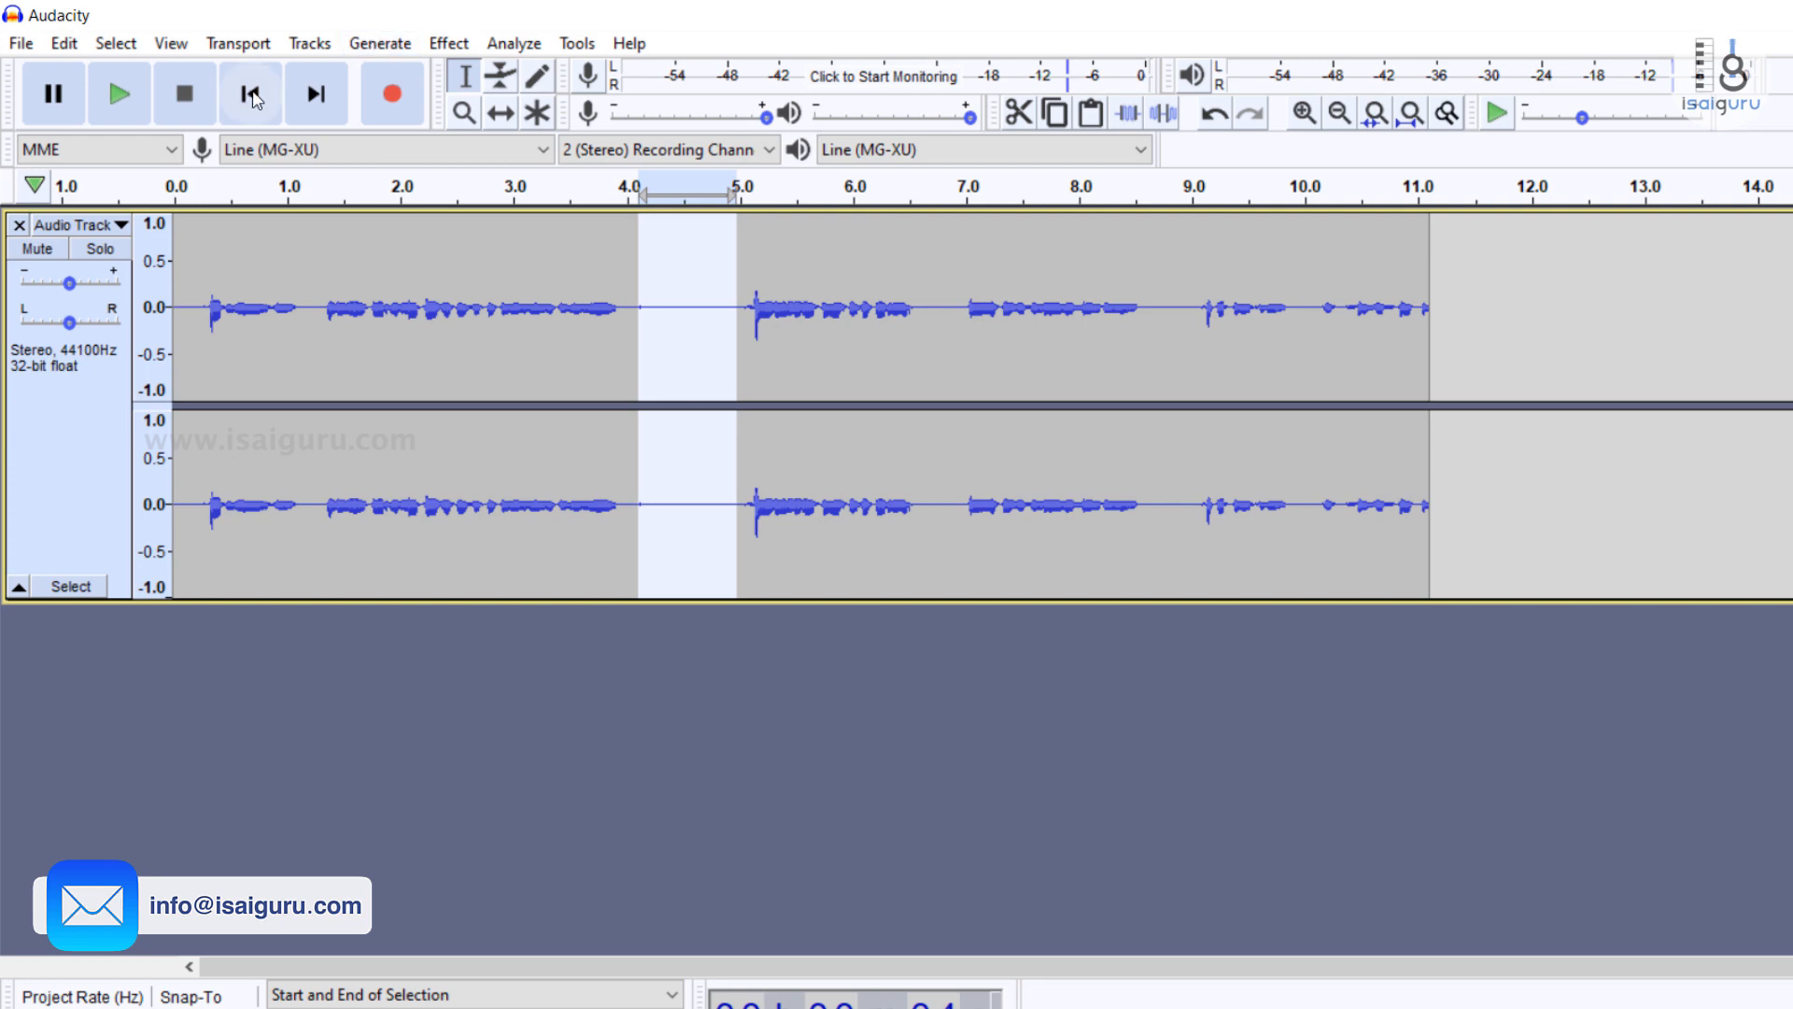
{"action": "left_click", "coordinate": [127, 101]}
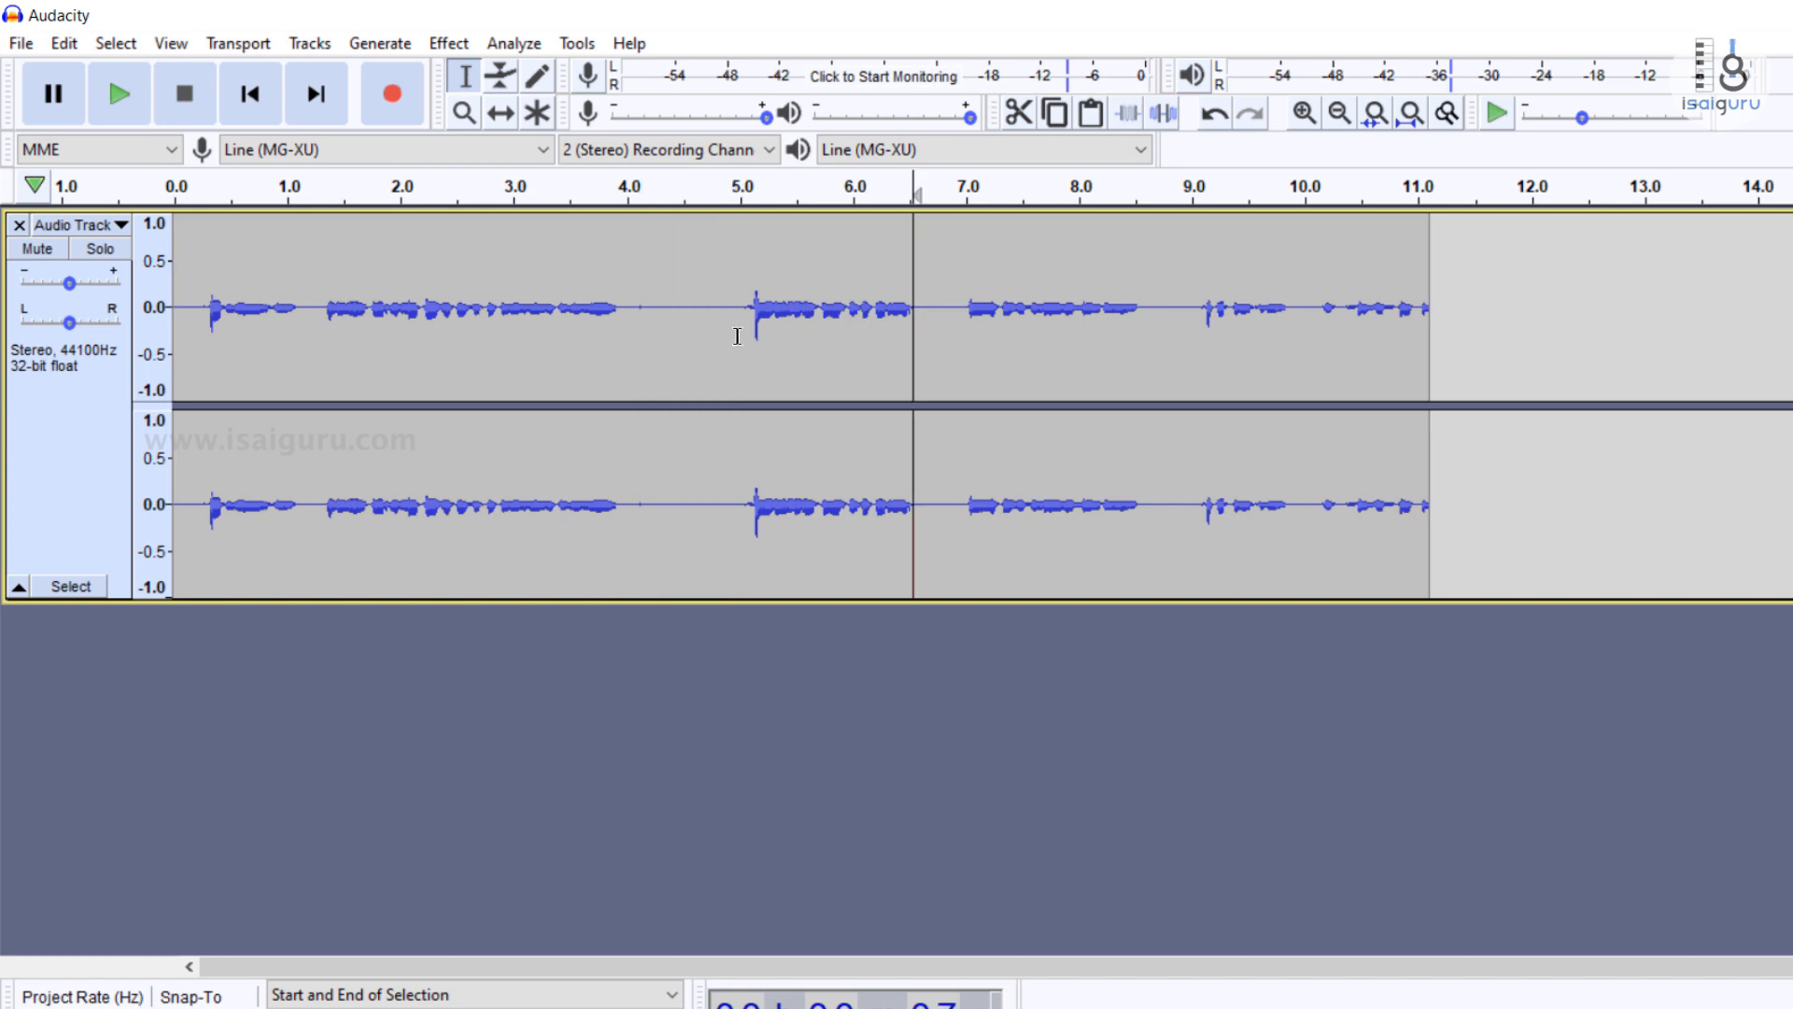
{"action": "left_click", "coordinate": [805, 309]}
{"action": "key", "text": "space"}
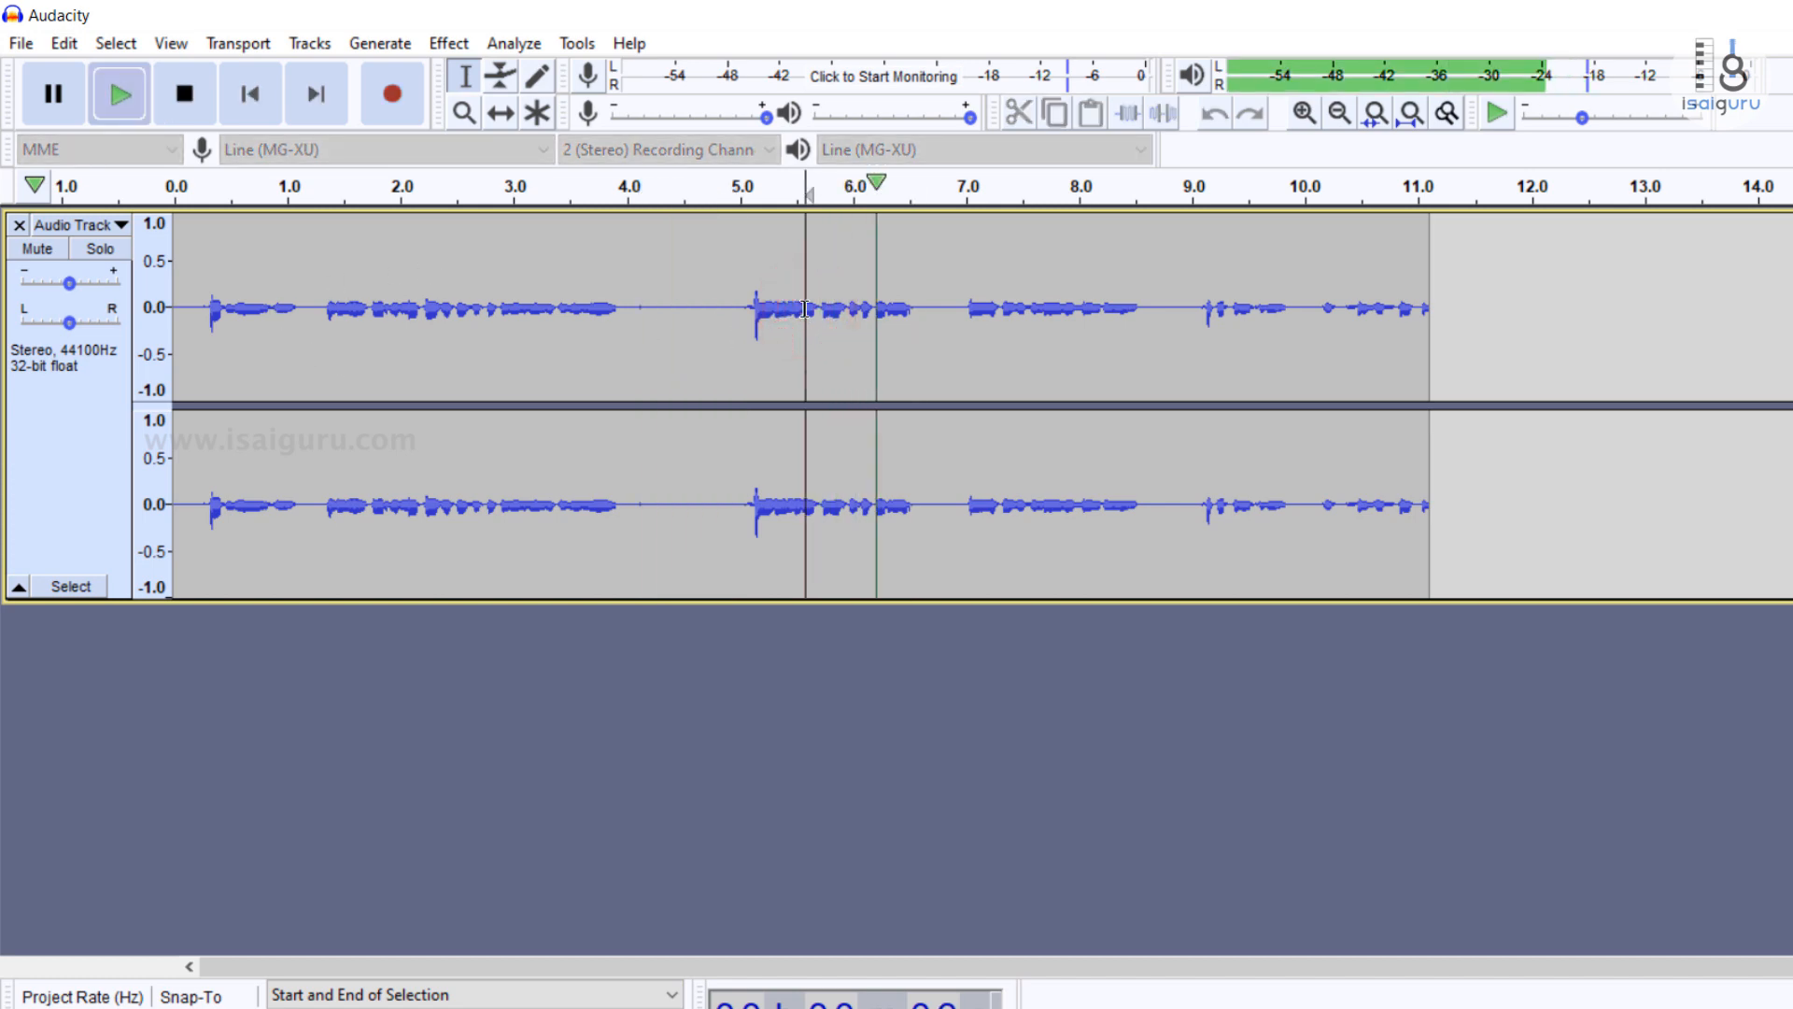
{"action": "key", "text": "space"}
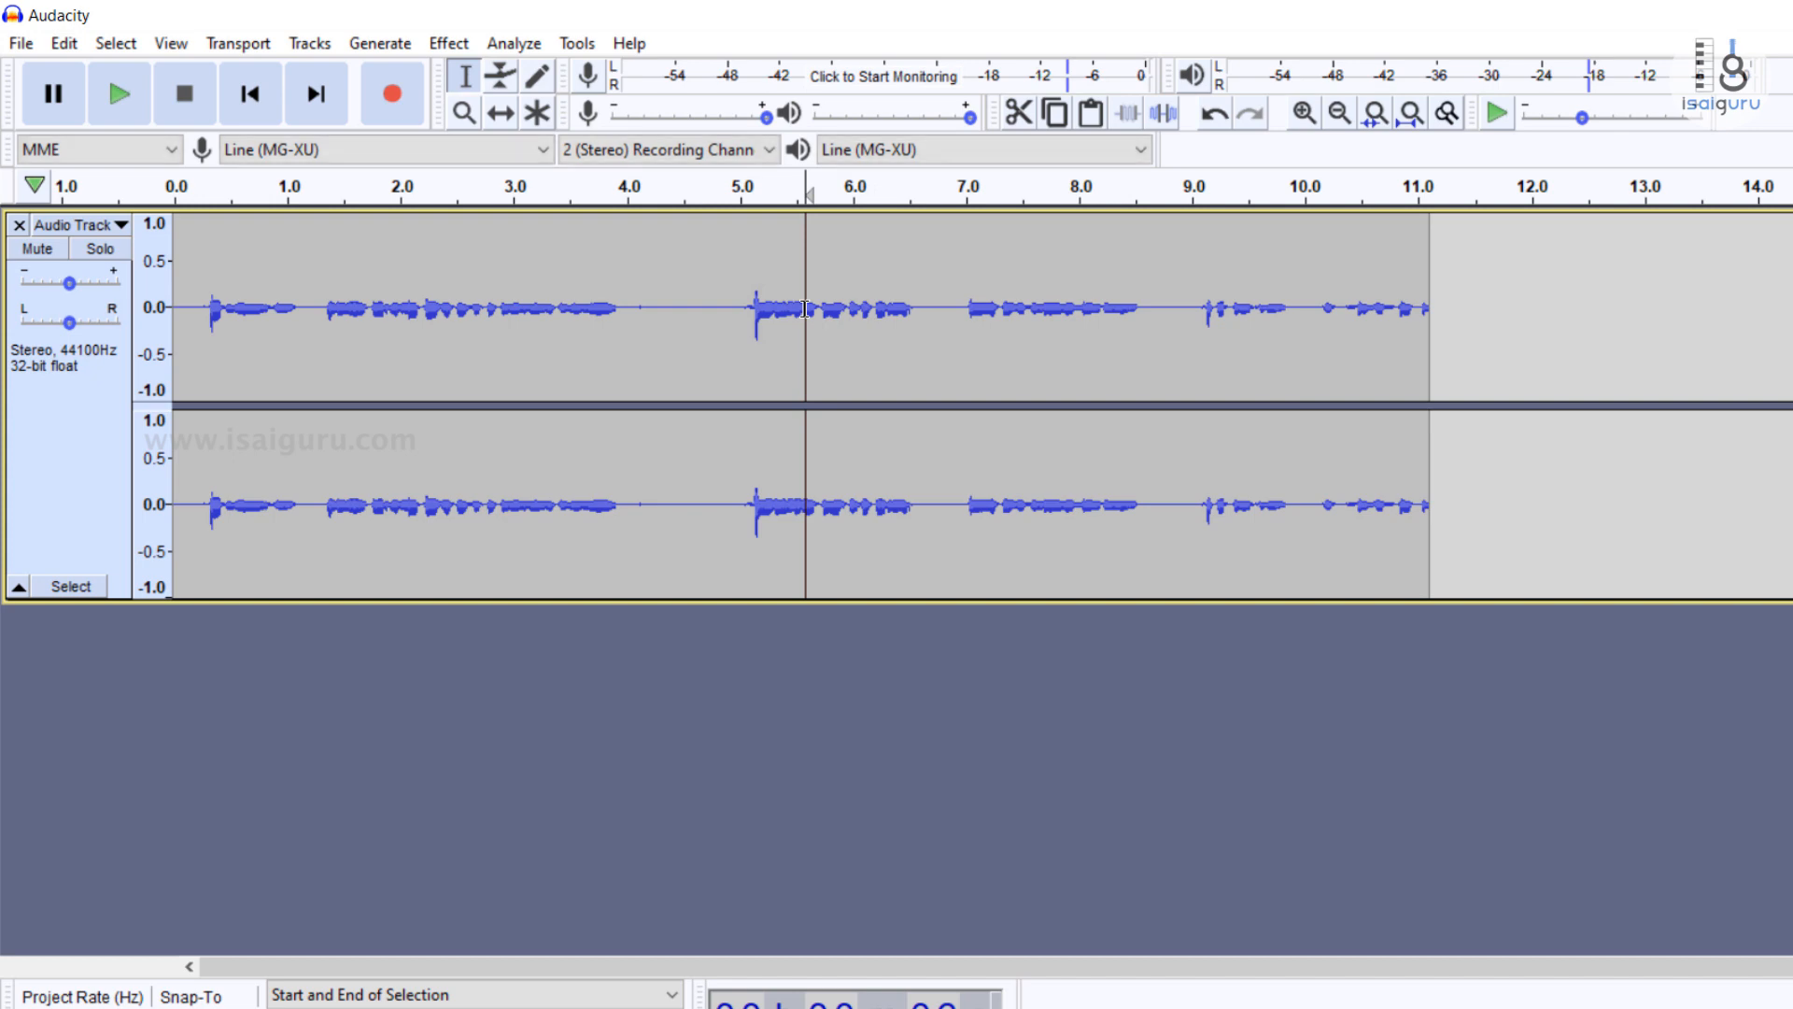
Step: Normalize the whole recorded clip to a peak amplitude of -1.0 dB with DC offset removal
{"action": "double_click", "coordinate": [608, 342]}
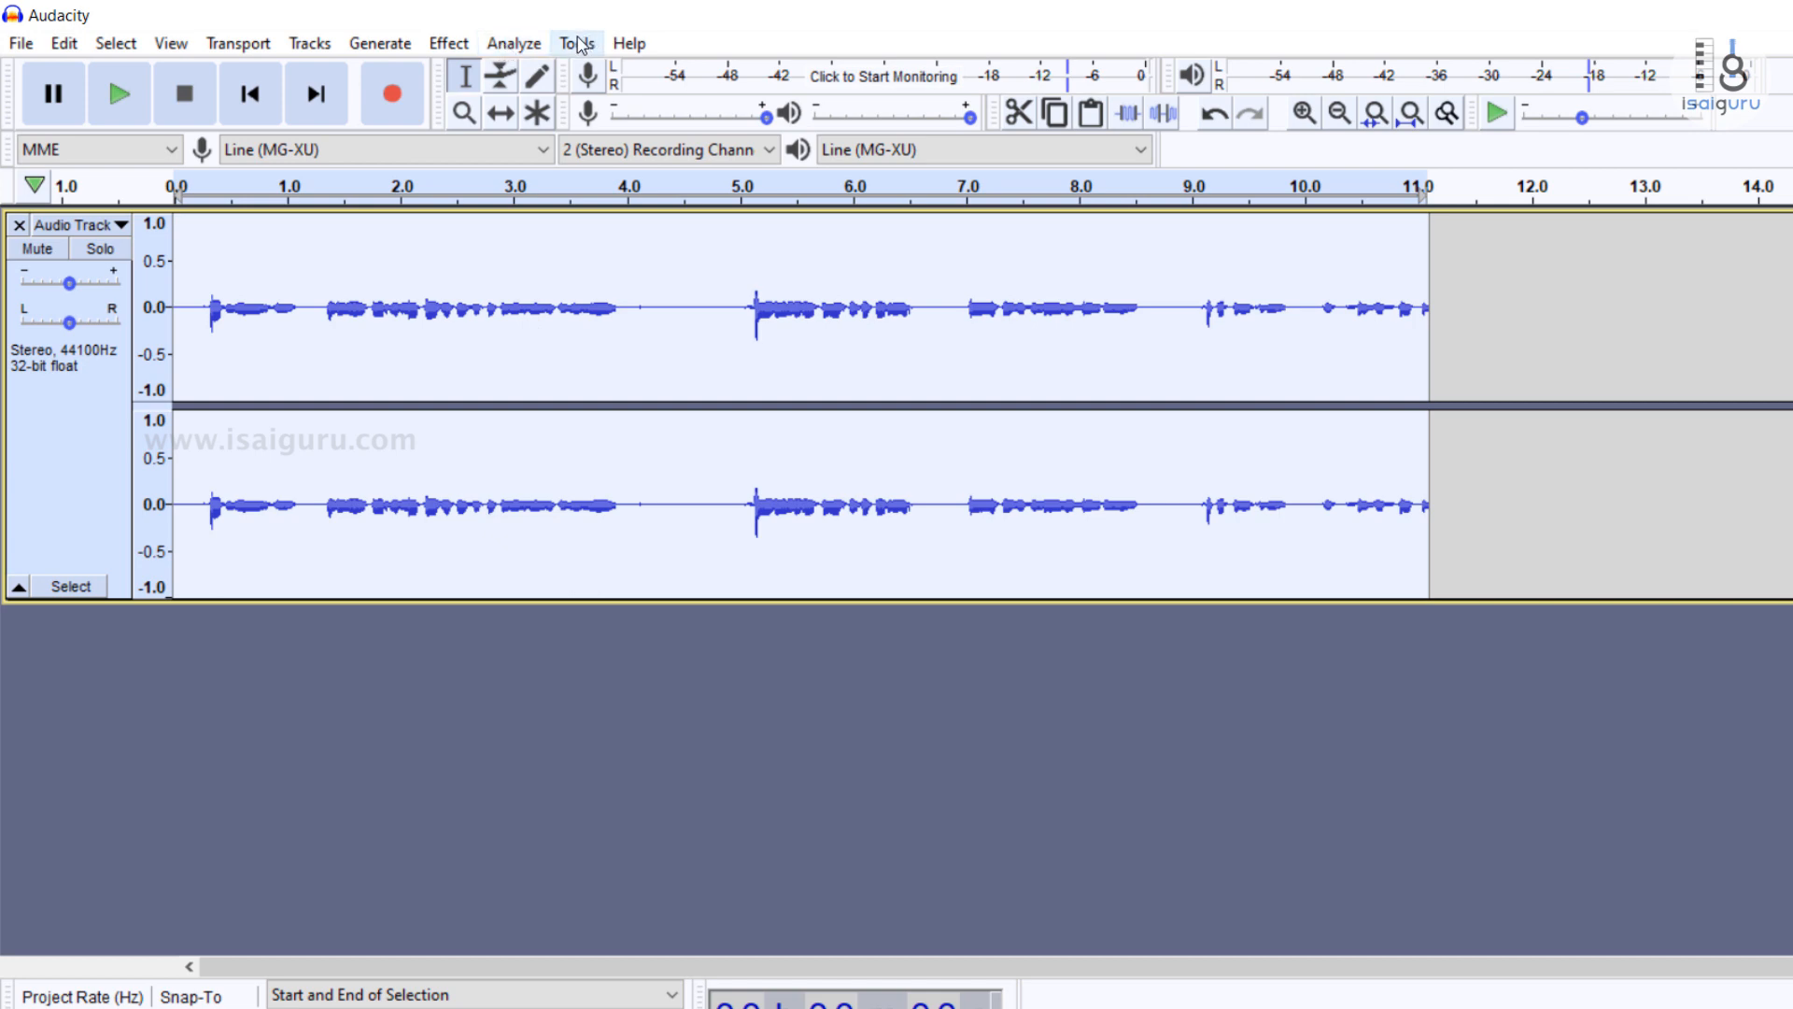
{"action": "left_click", "coordinate": [445, 44]}
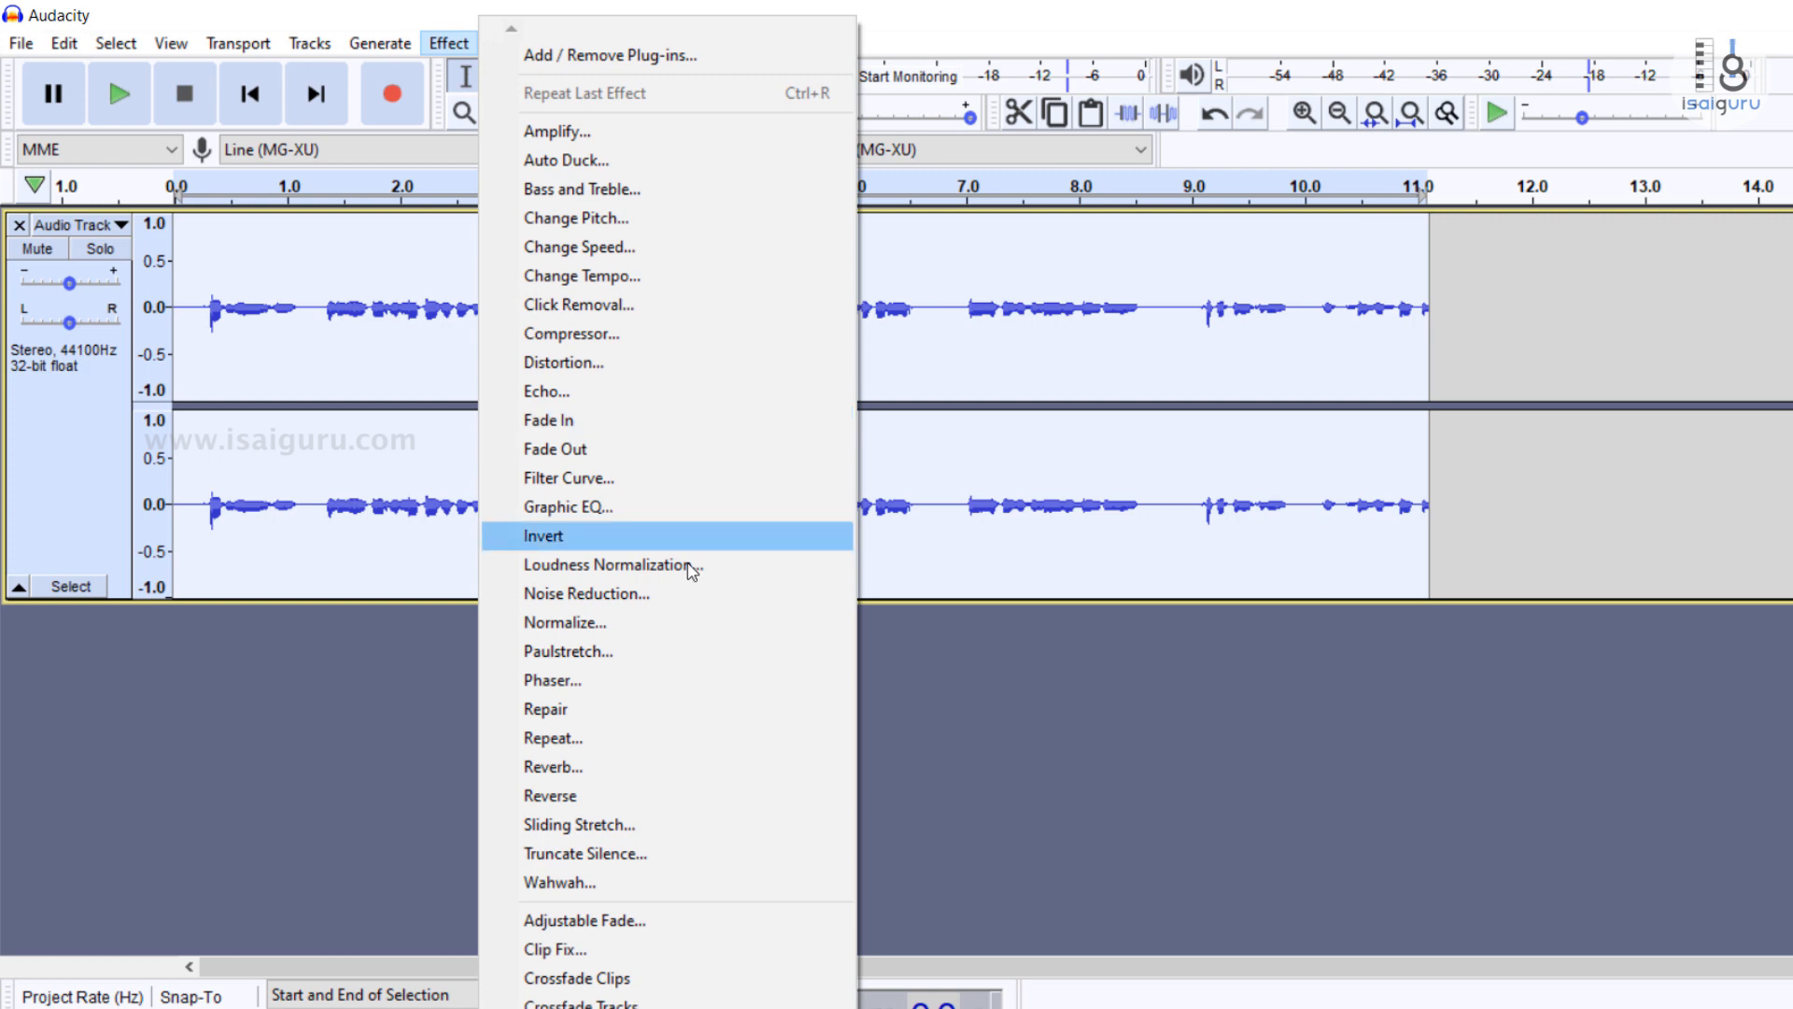
{"action": "left_click", "coordinate": [639, 624]}
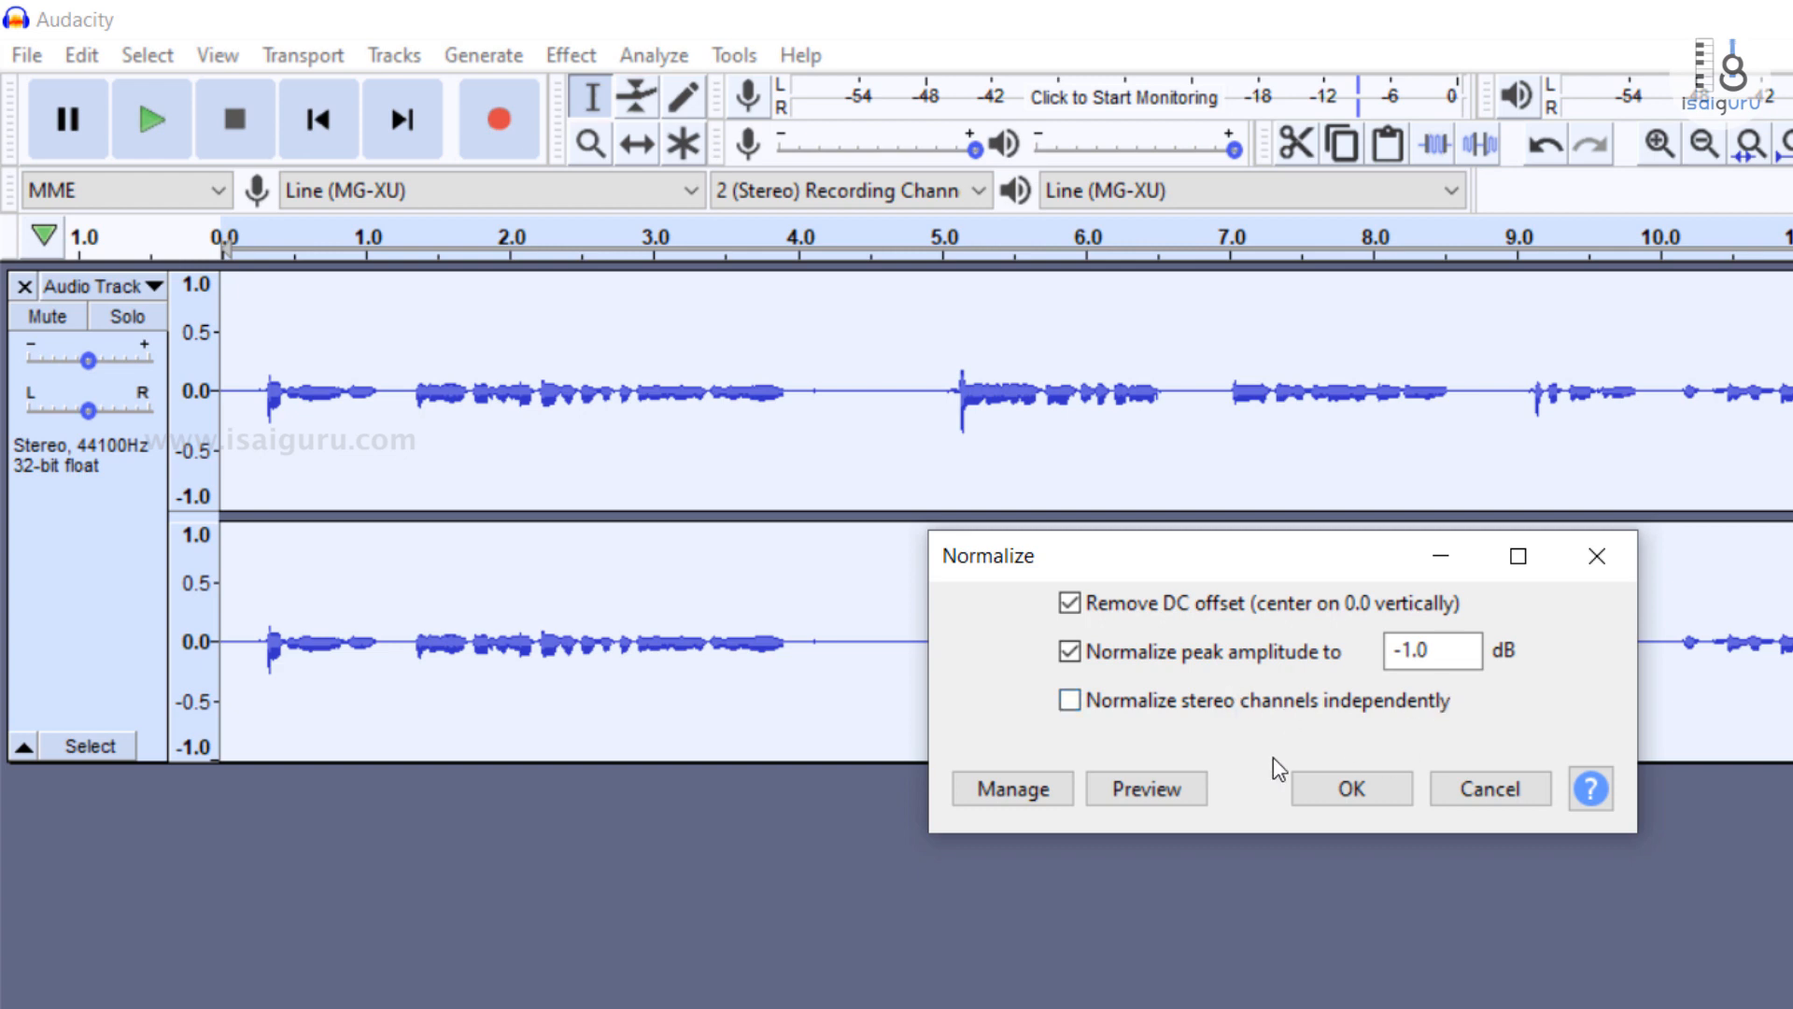
{"action": "left_click", "coordinate": [1345, 791]}
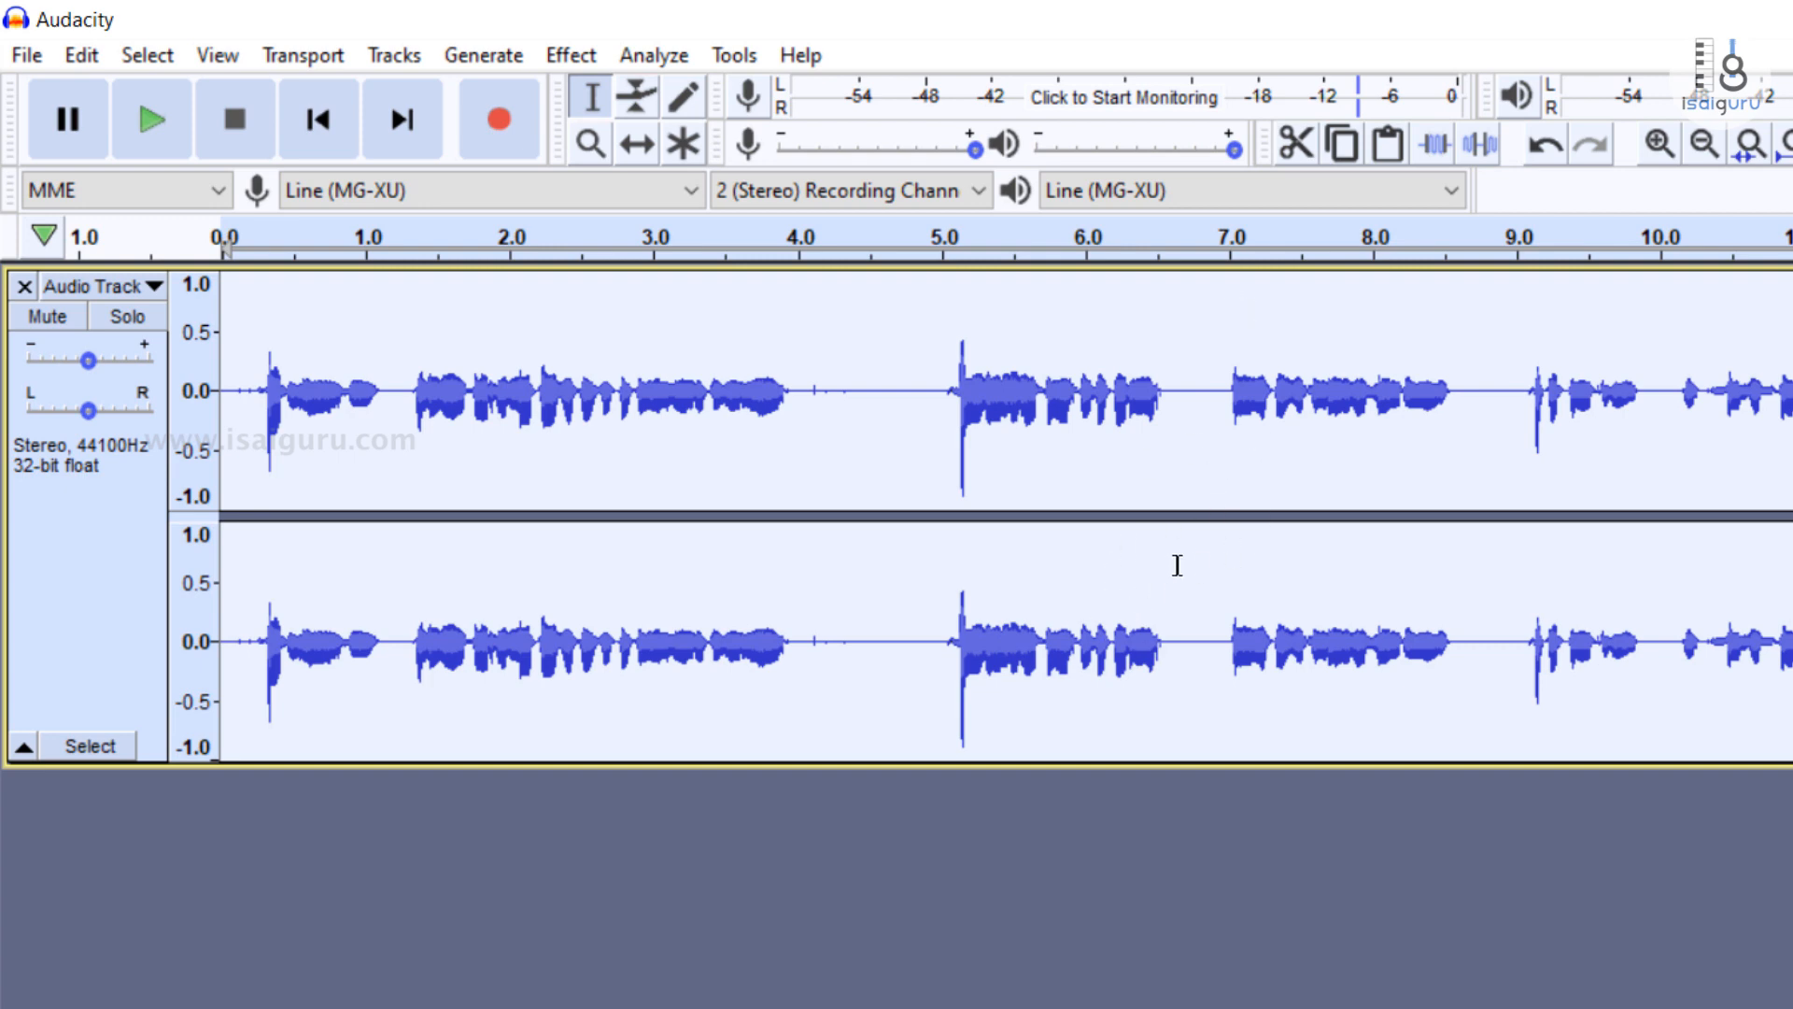
Step: Undo and redo the normalization to compare the waveform before and after the effect
{"action": "left_click", "coordinate": [81, 56]}
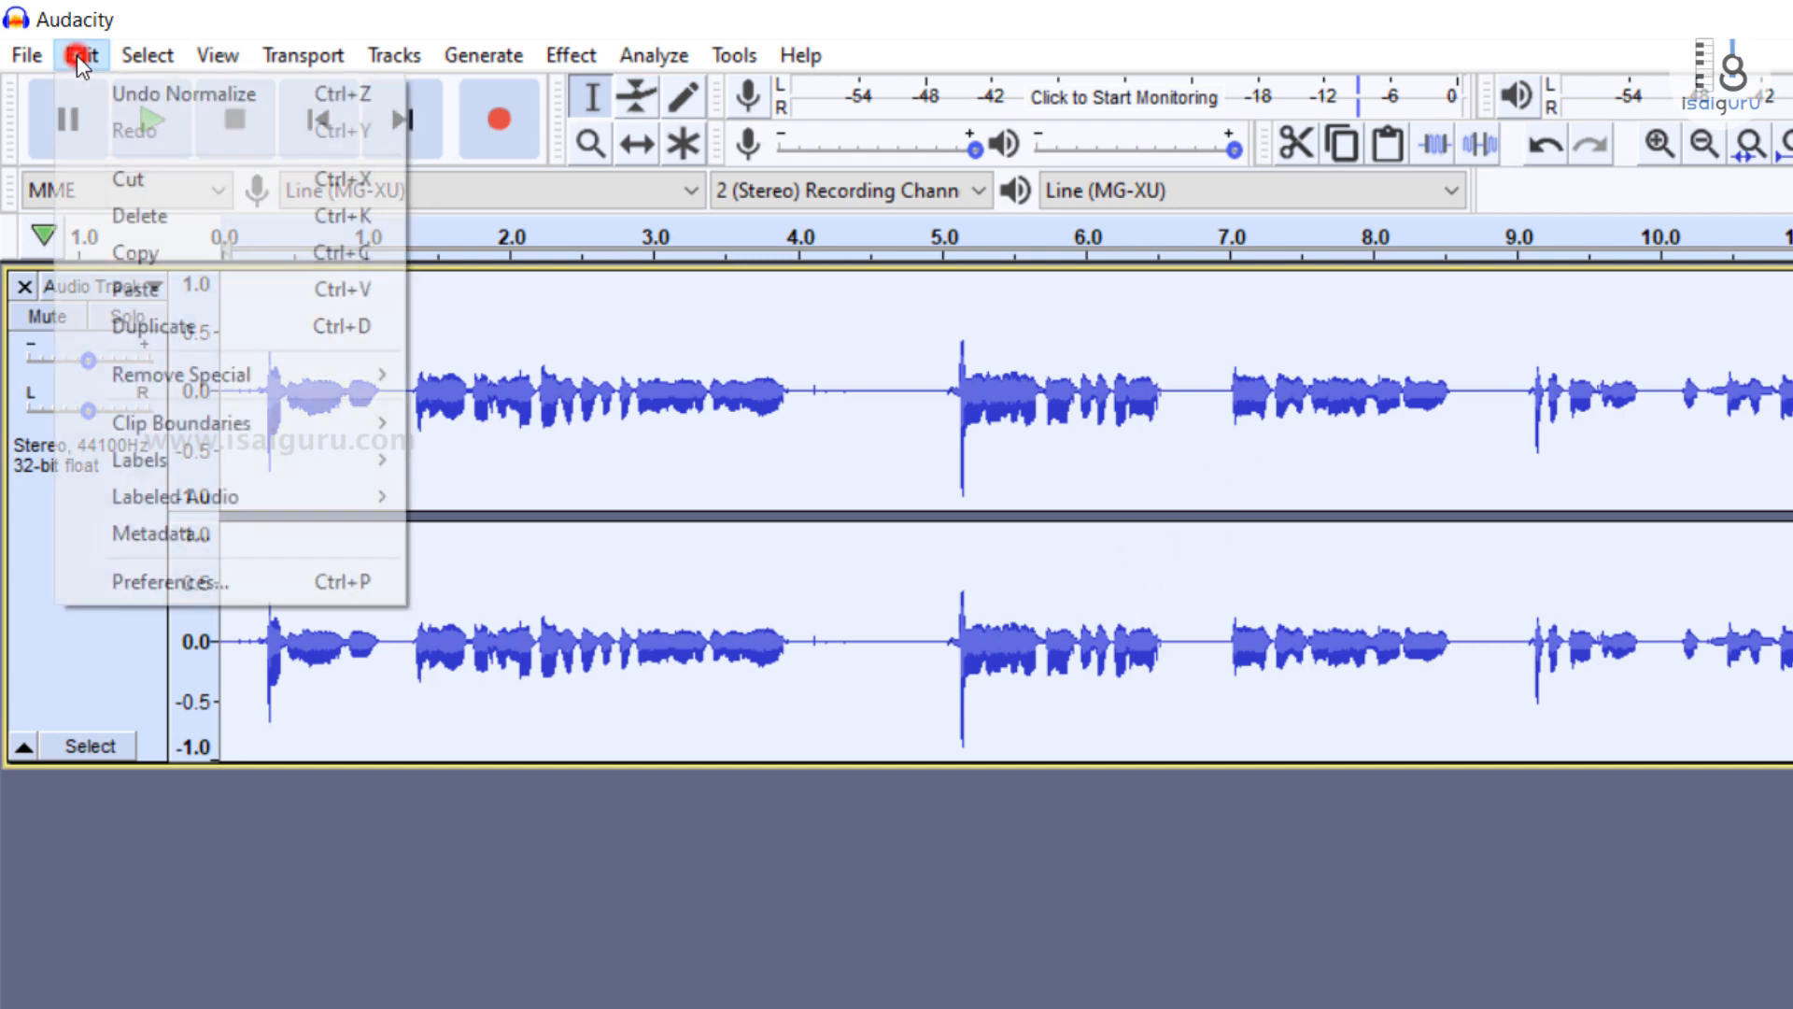
{"action": "left_click", "coordinate": [90, 91]}
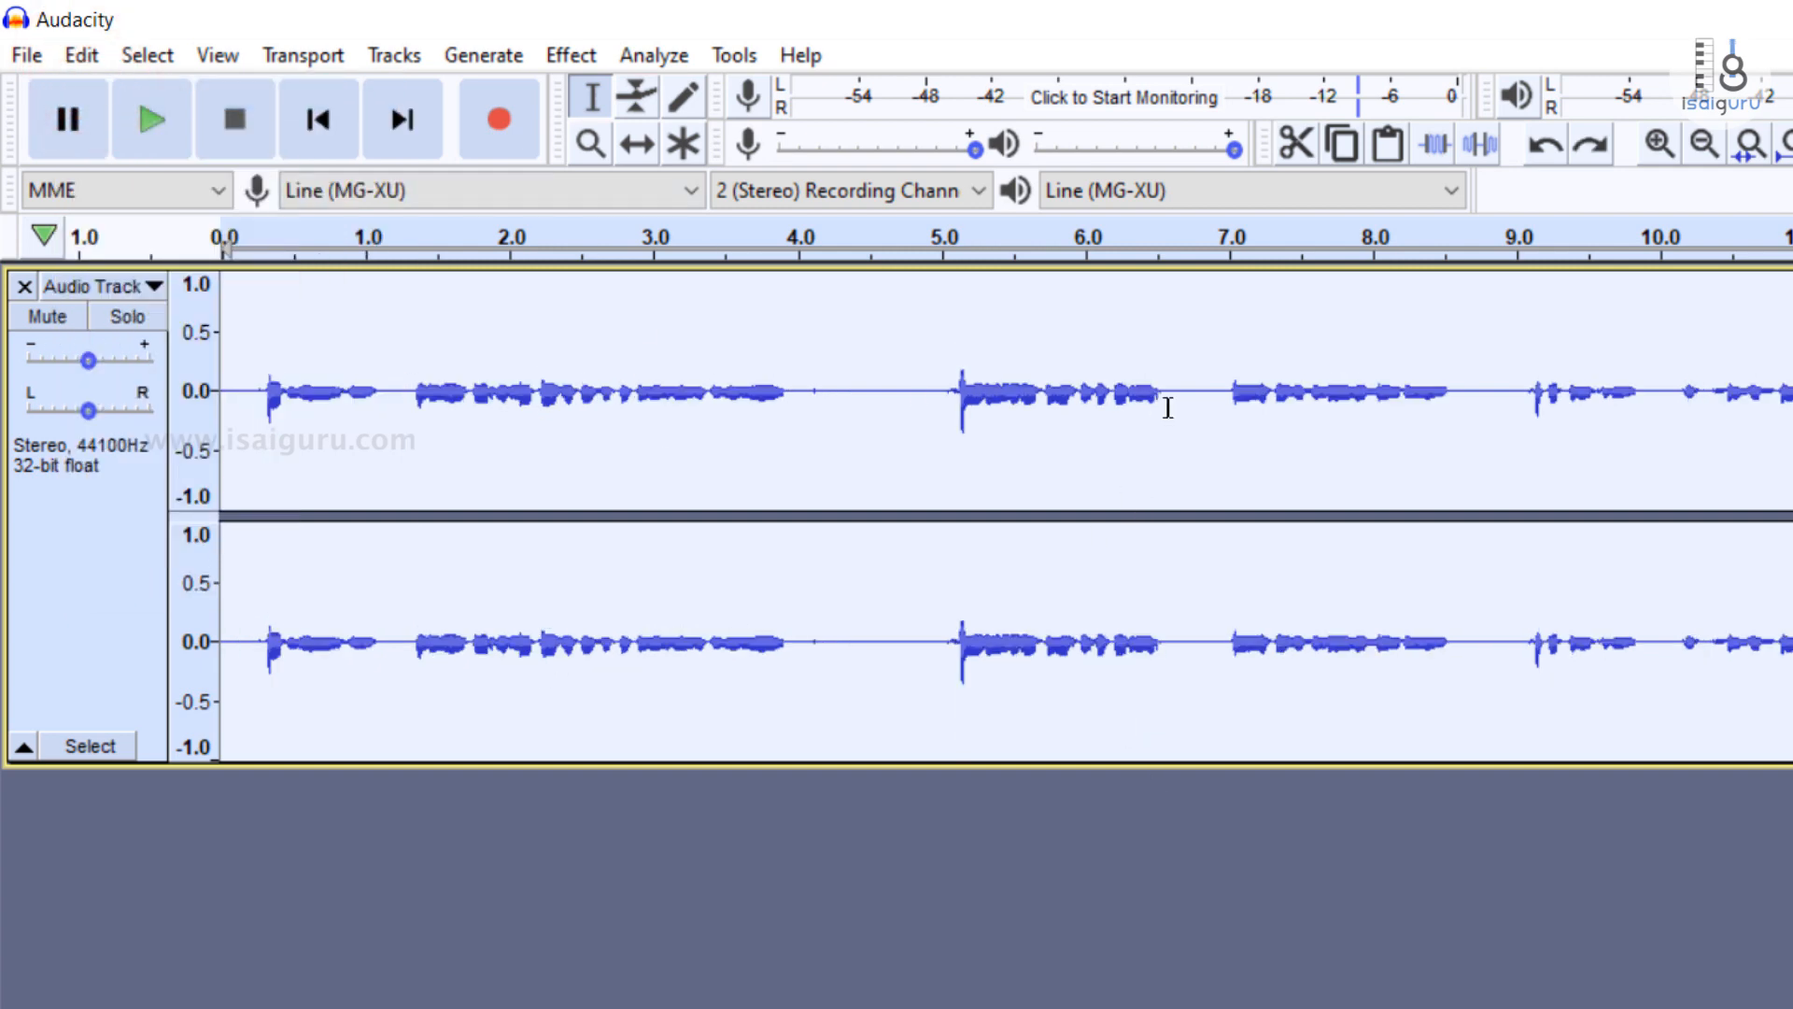
{"action": "left_click", "coordinate": [83, 57]}
{"action": "left_click", "coordinate": [159, 133]}
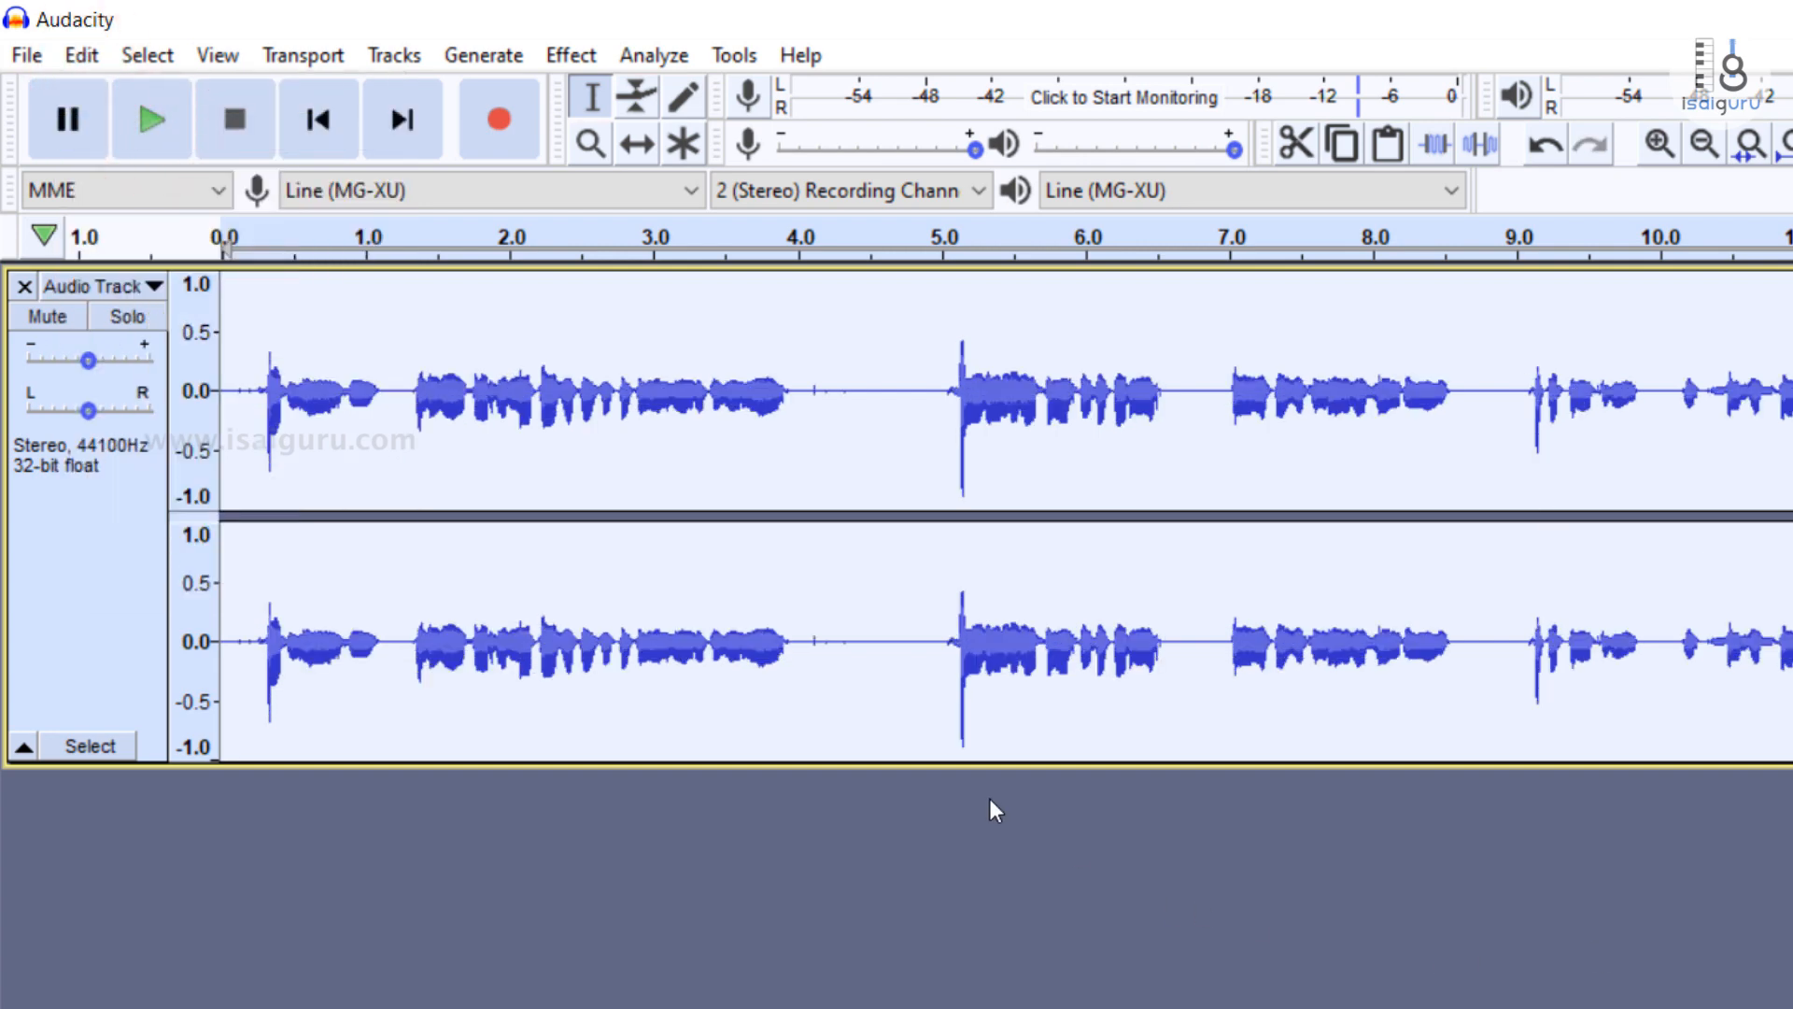
Step: Mark the loud peak between about 4.9 and 5.25 seconds and examine its waveform up close
{"action": "left_click", "coordinate": [959, 726]}
{"action": "left_click_drag", "start_coordinate": [971, 732], "coordinate": [923, 731]}
{"action": "left_click", "coordinate": [1005, 887]}
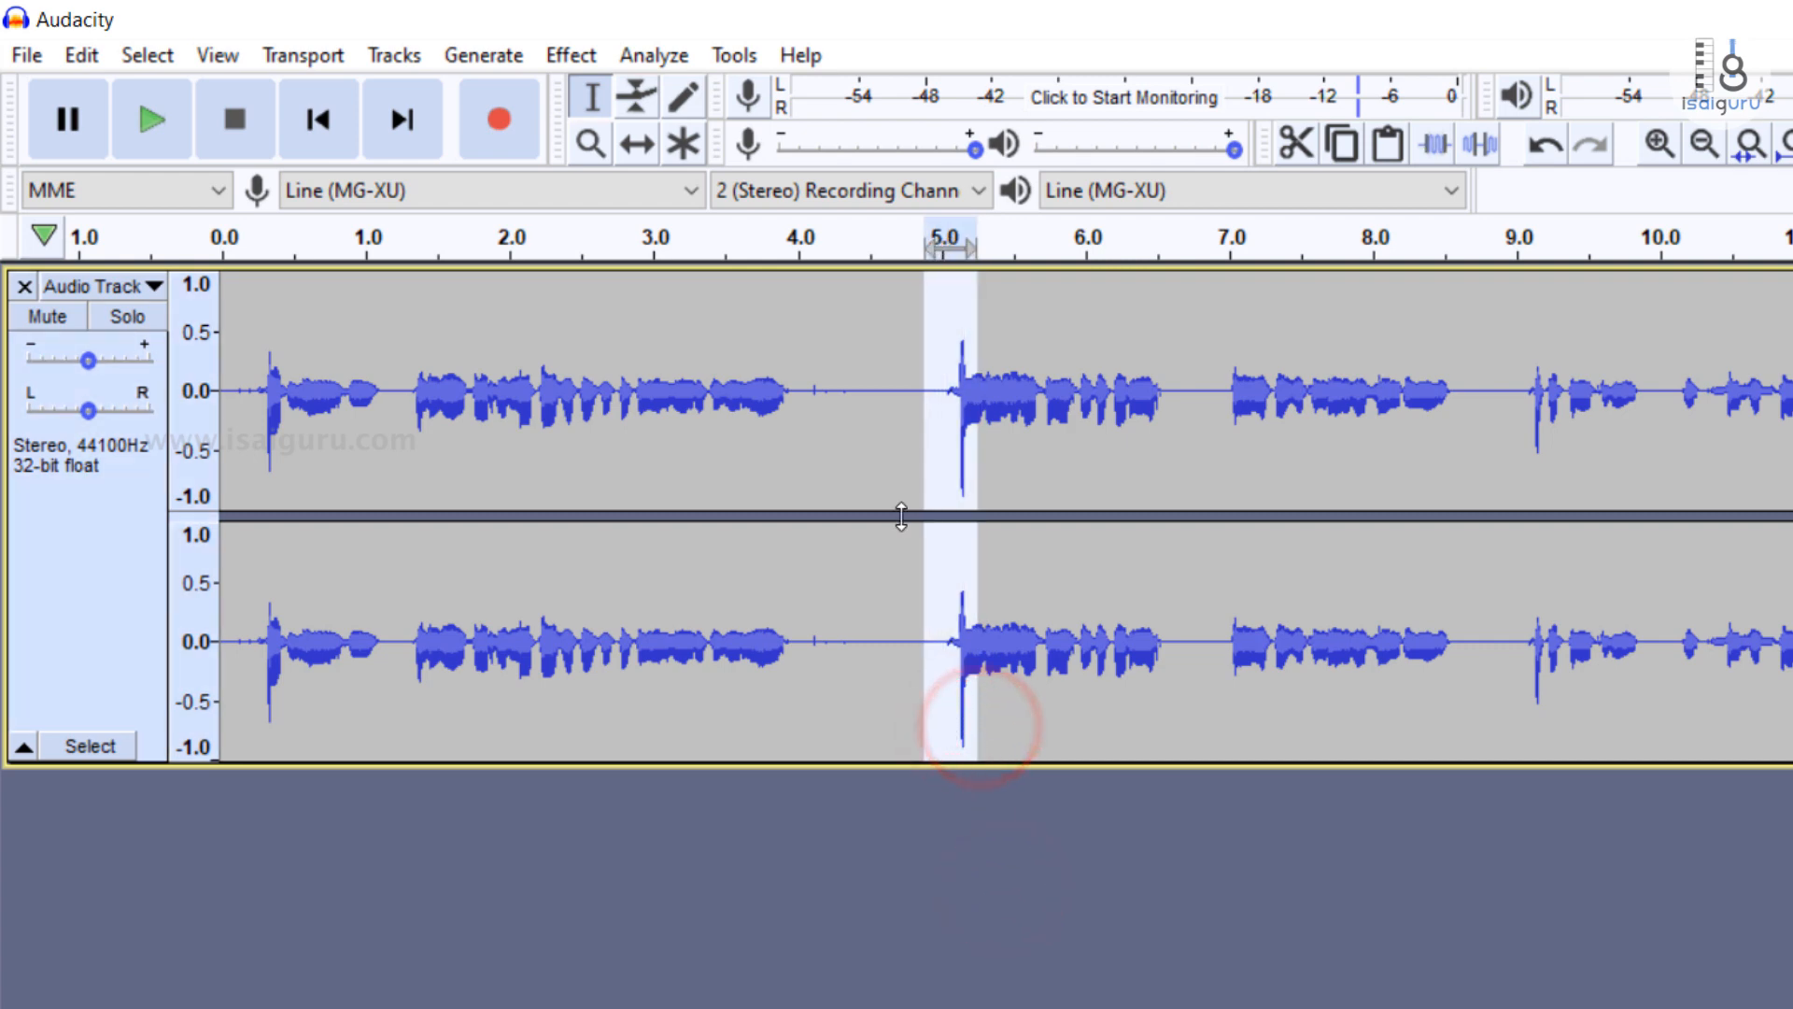
{"action": "left_click", "coordinate": [929, 410]}
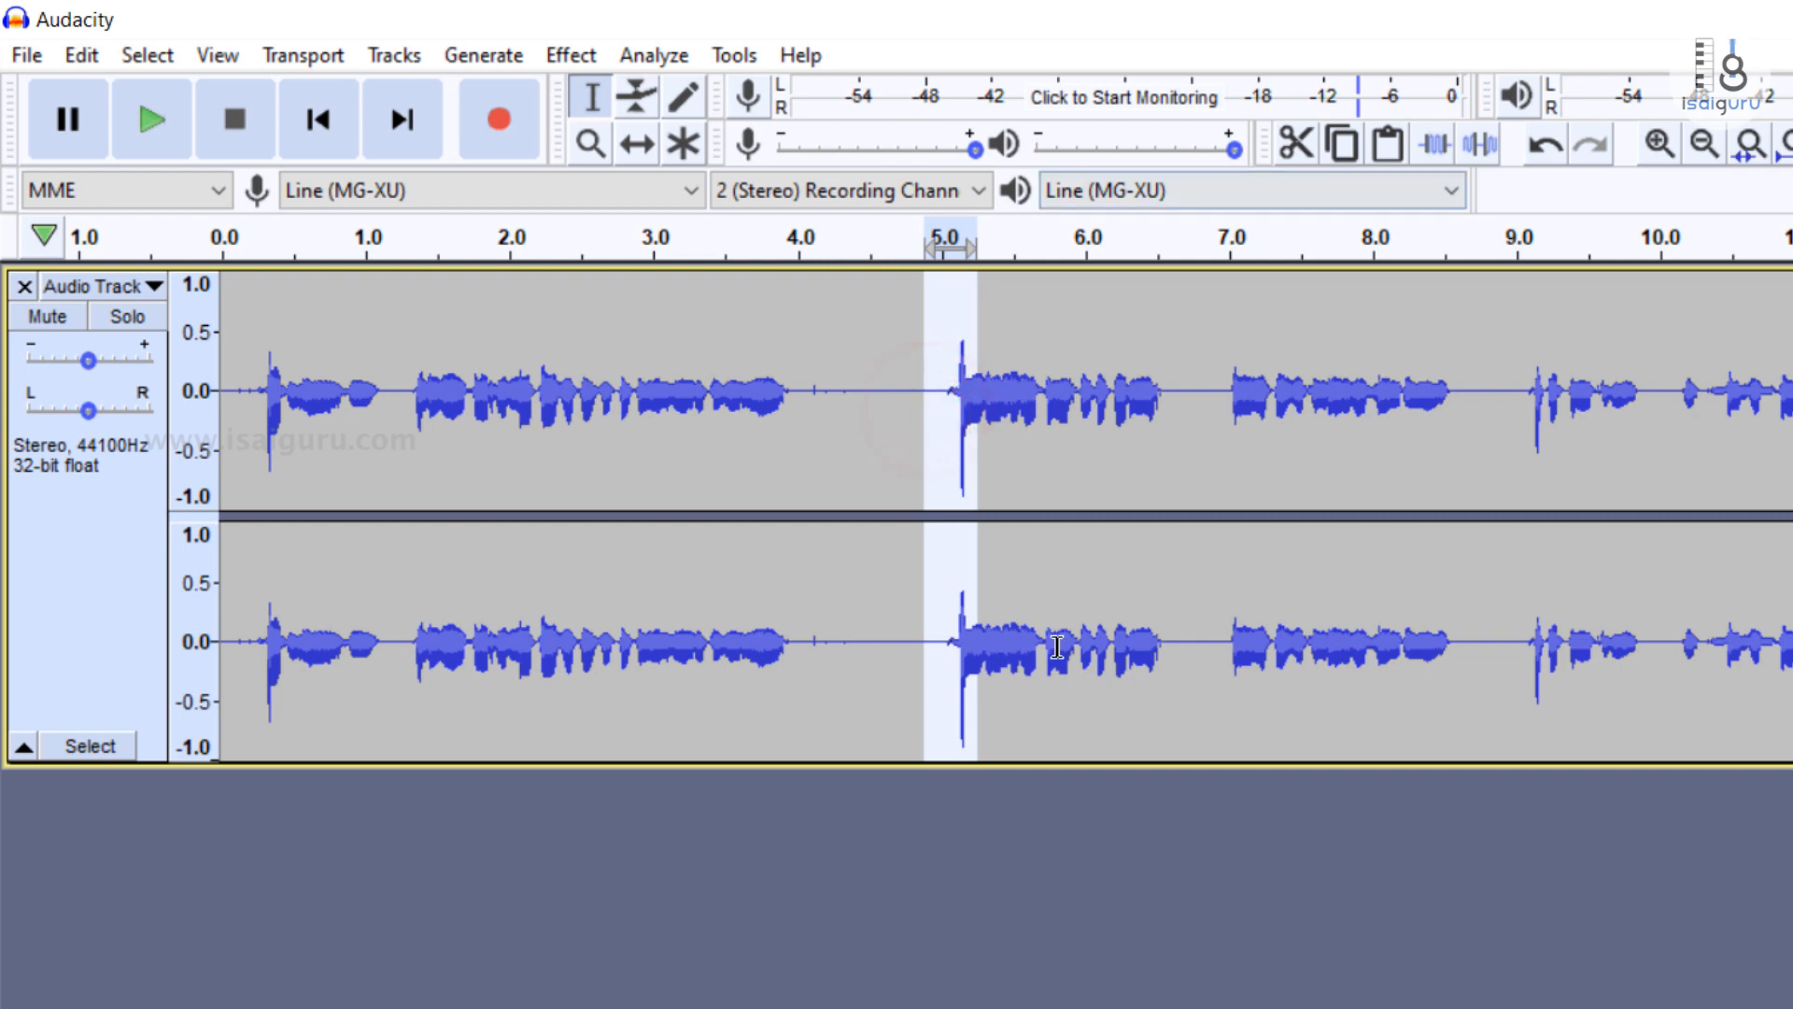
{"action": "left_click", "coordinate": [1043, 855]}
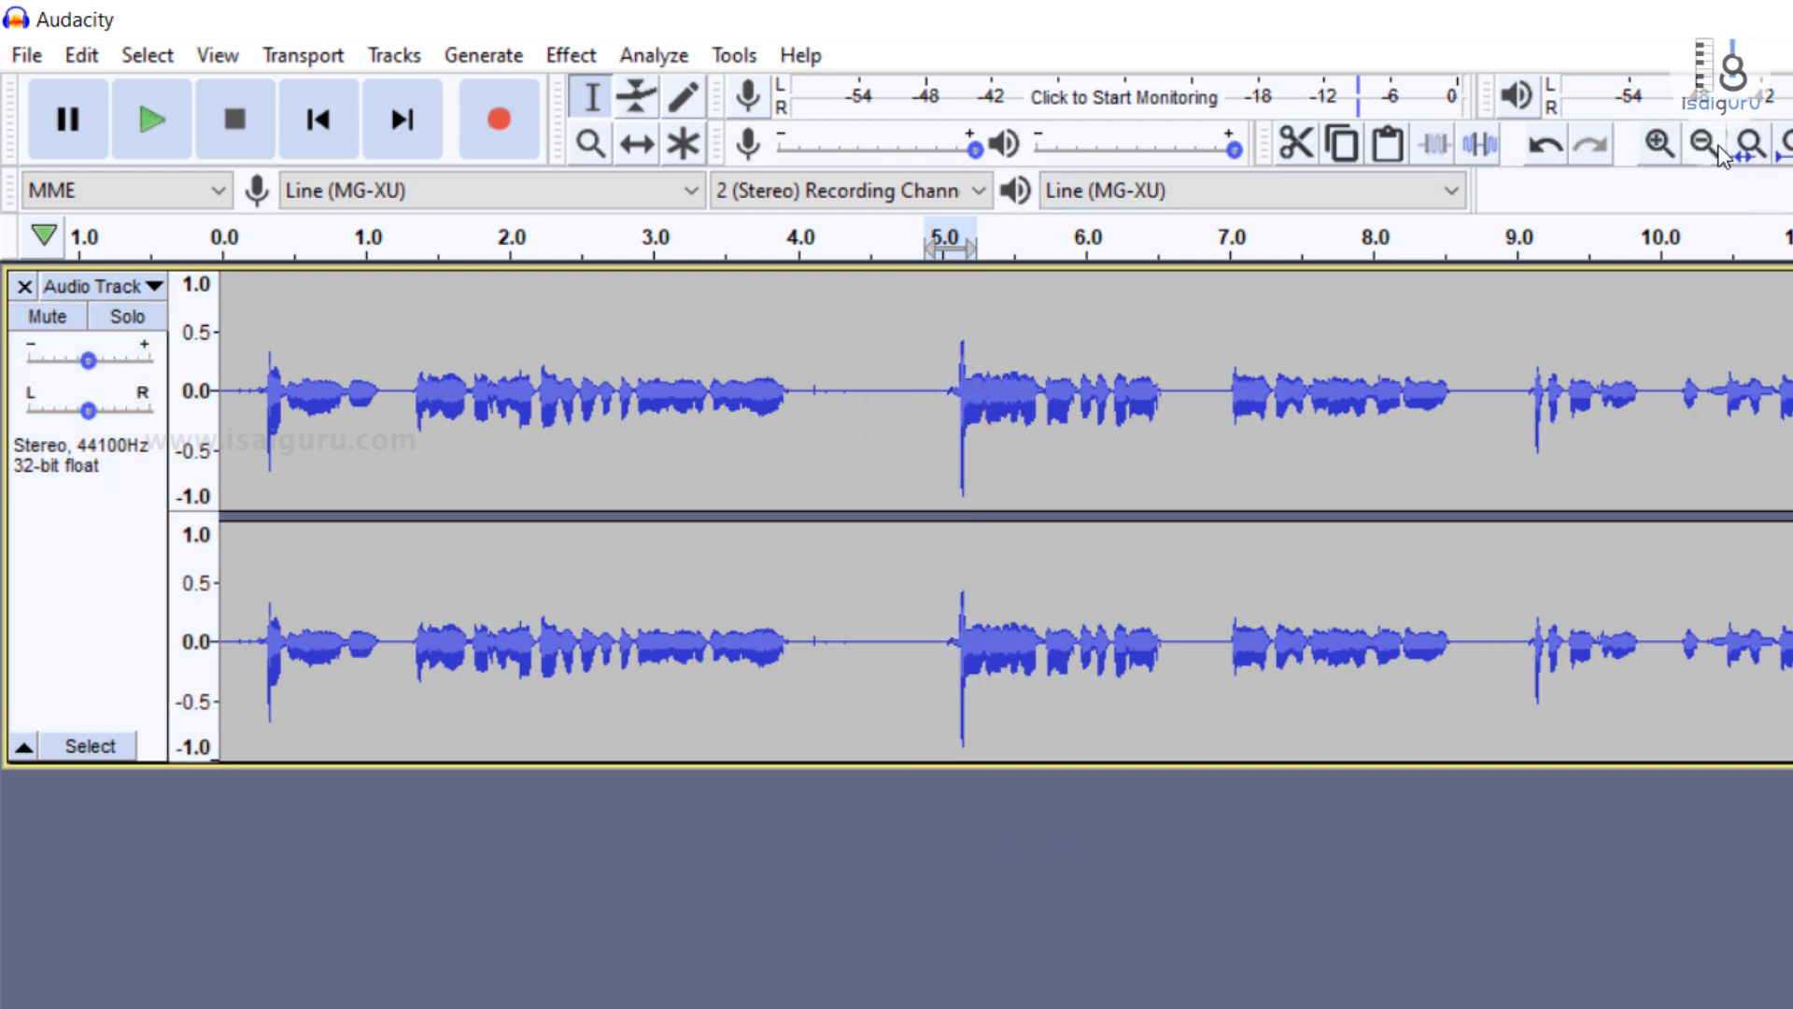
{"action": "left_click", "coordinate": [1655, 145]}
{"action": "left_click", "coordinate": [1655, 146]}
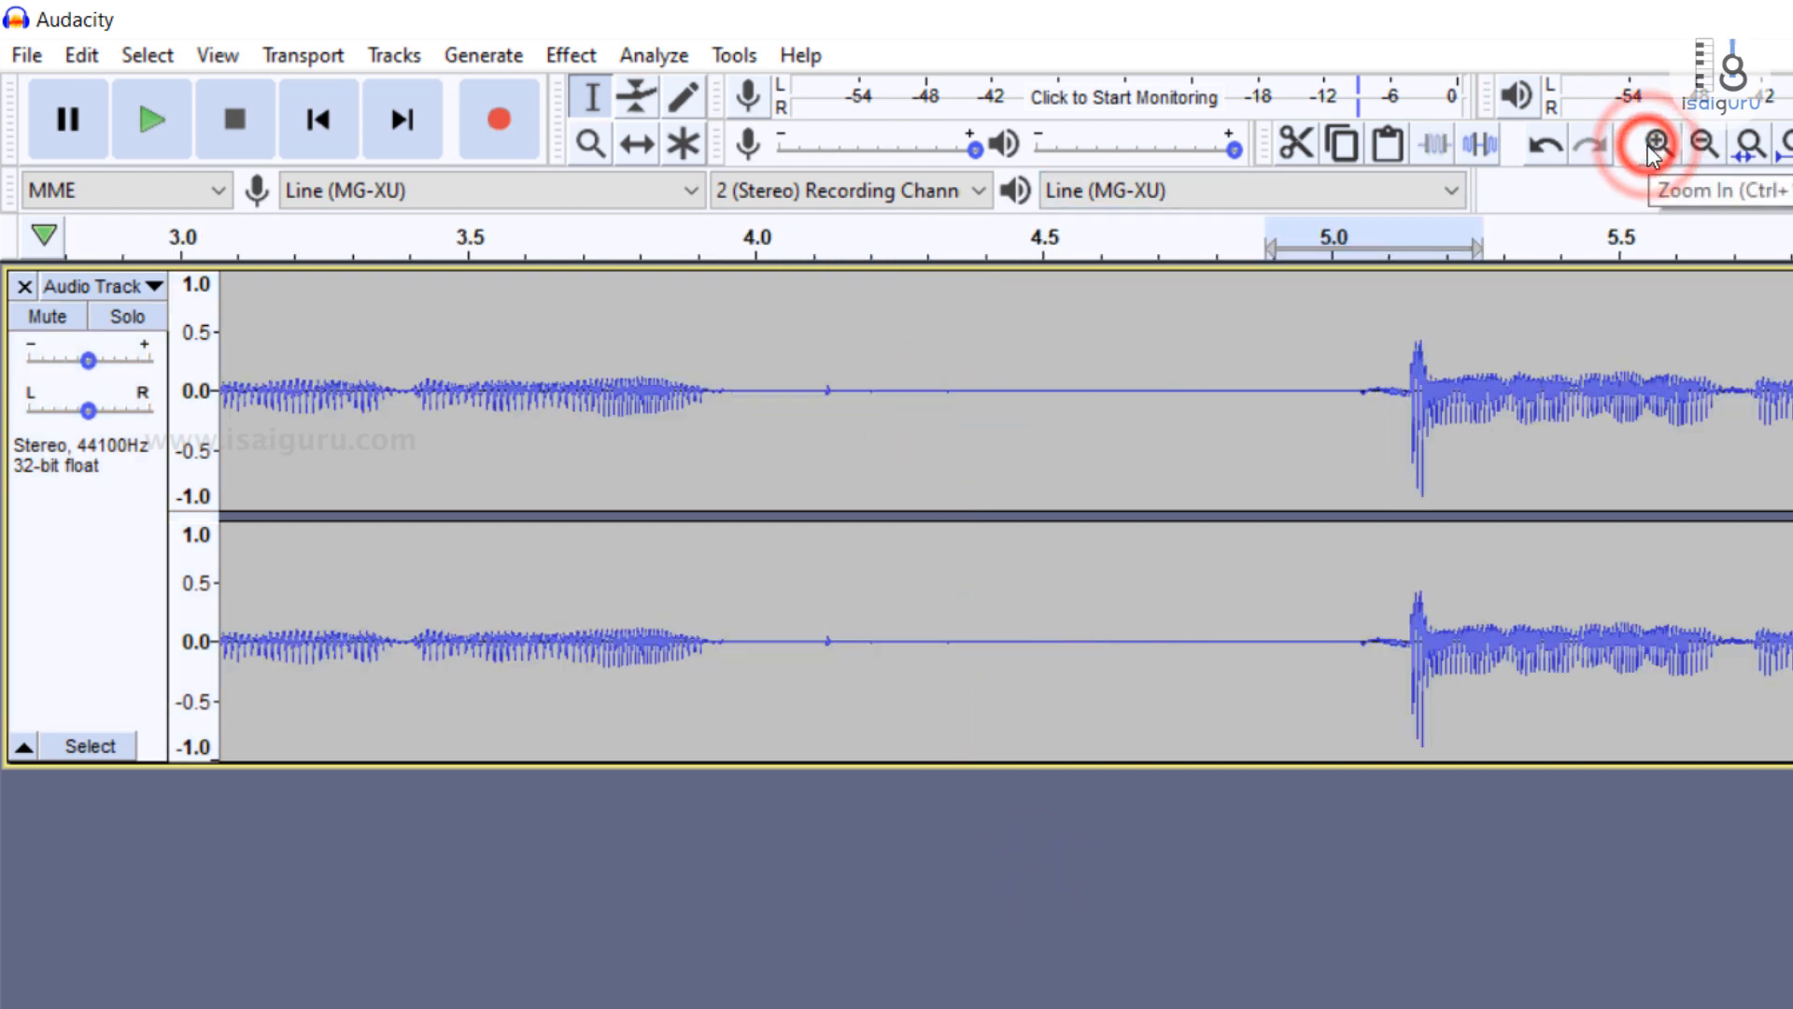
Step: Play the normalized track repeatedly from about 4.5 seconds to check the playback level at the loud peak
{"action": "left_click", "coordinate": [1269, 460]}
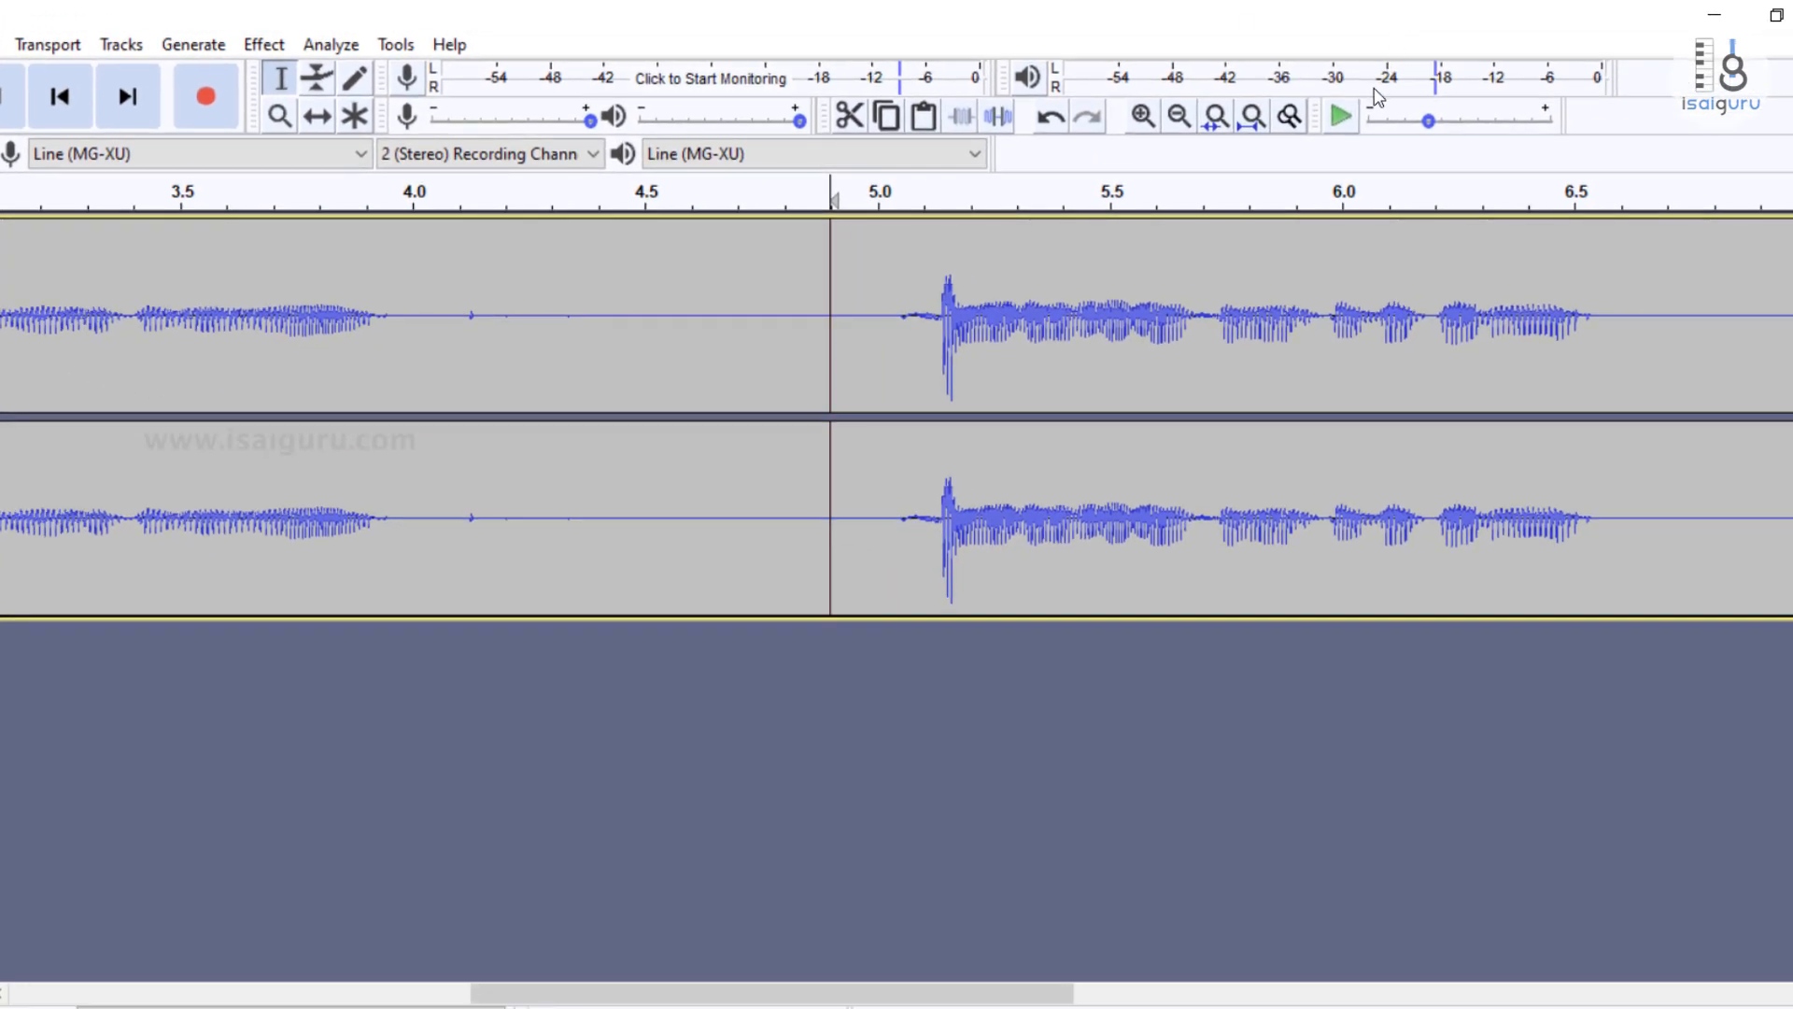
{"action": "left_click", "coordinate": [816, 304]}
{"action": "left_click", "coordinate": [644, 344]}
{"action": "key", "text": "space"}
{"action": "key", "text": "space"}
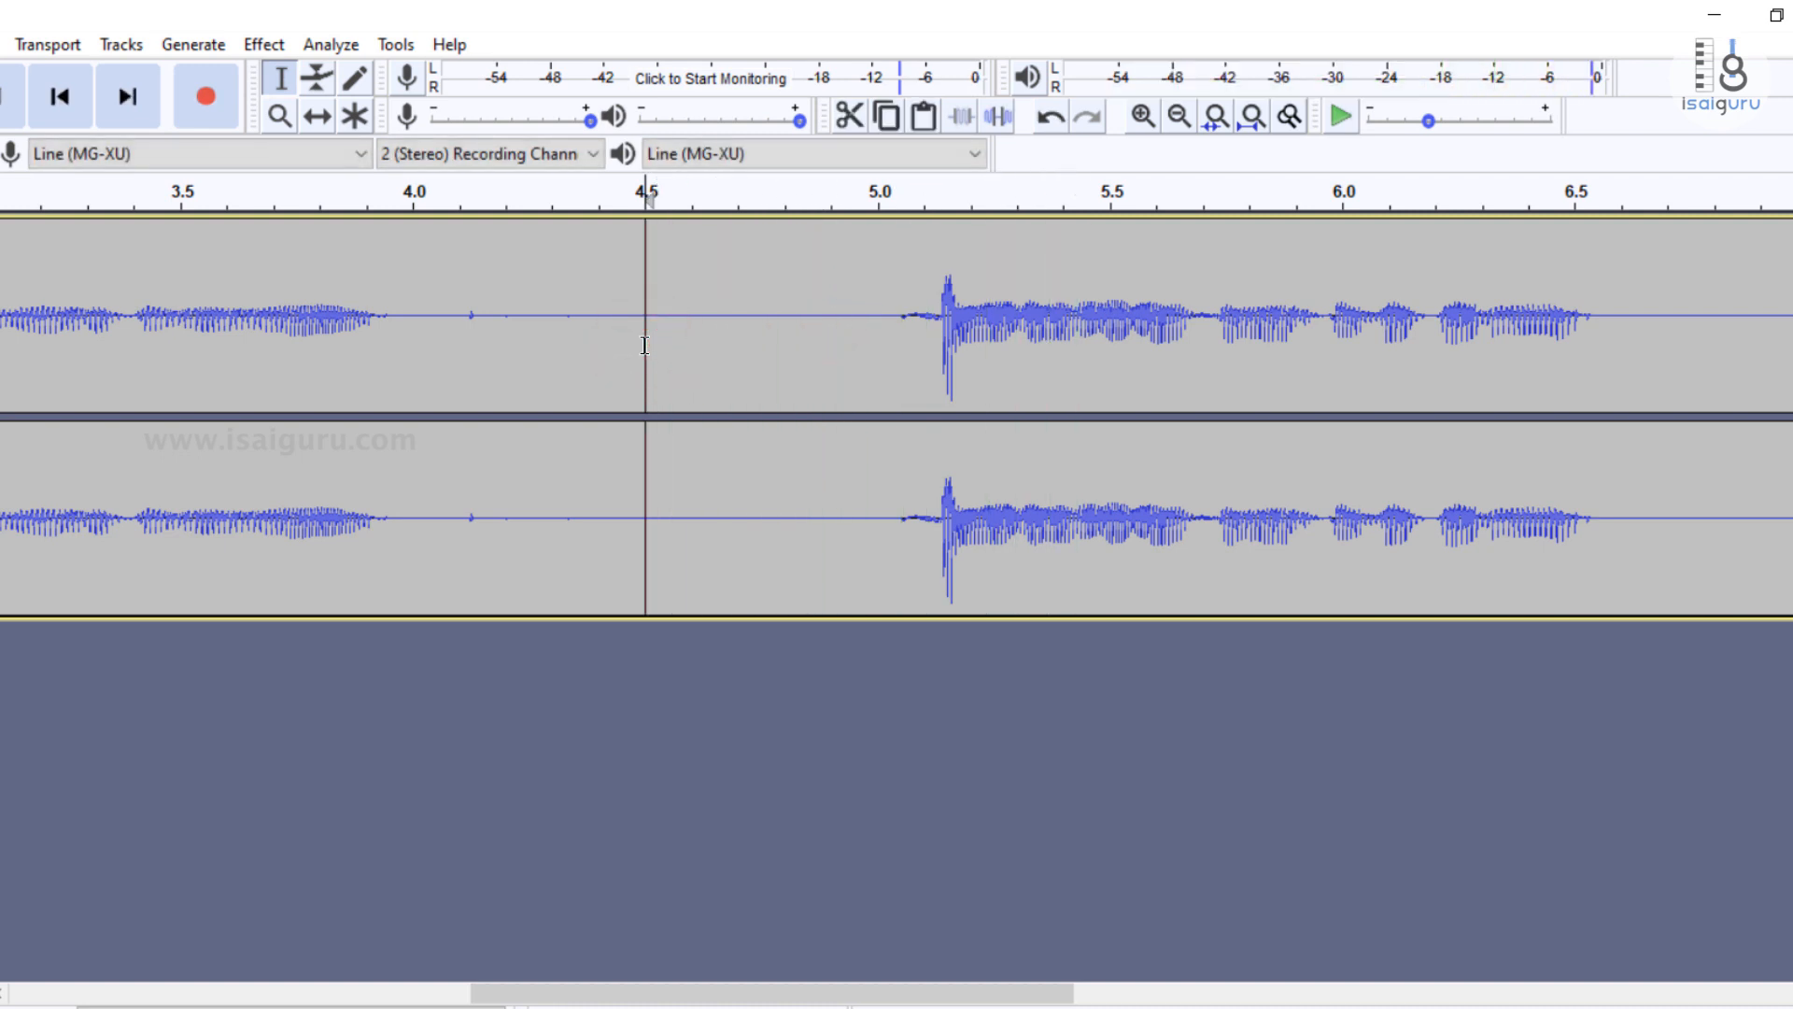
{"action": "key", "text": "space"}
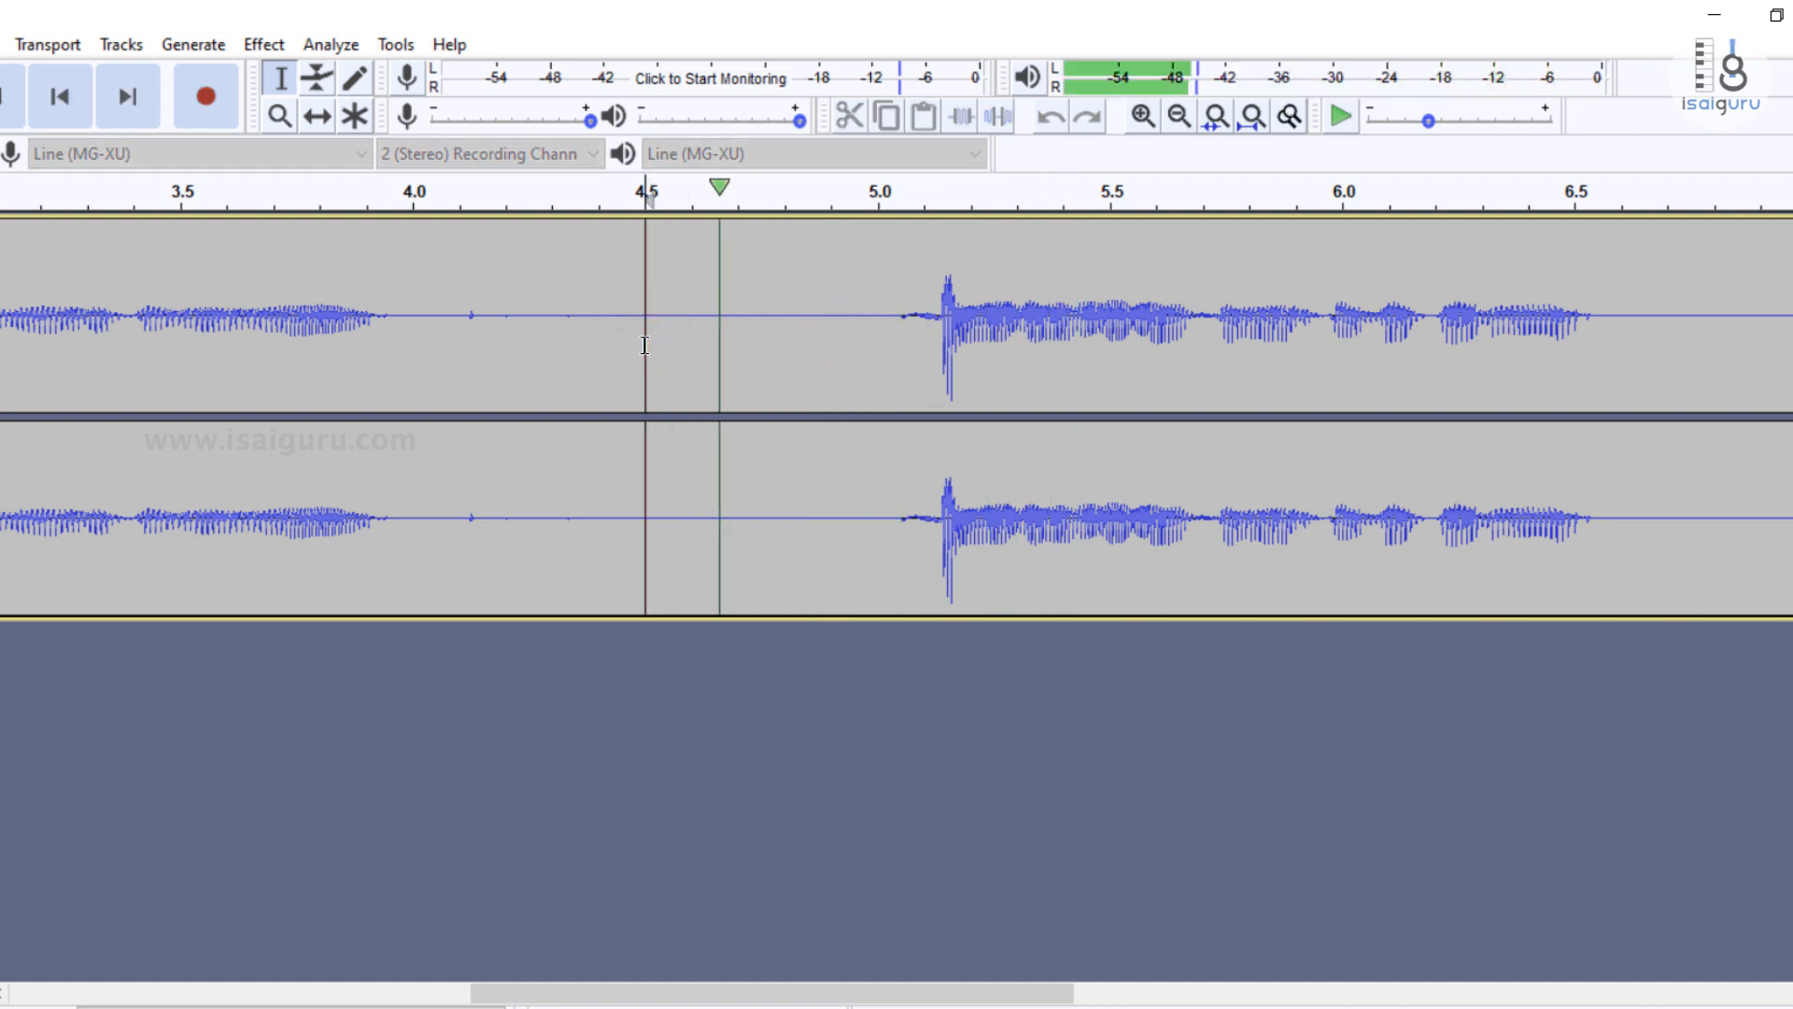
{"action": "key", "text": "space"}
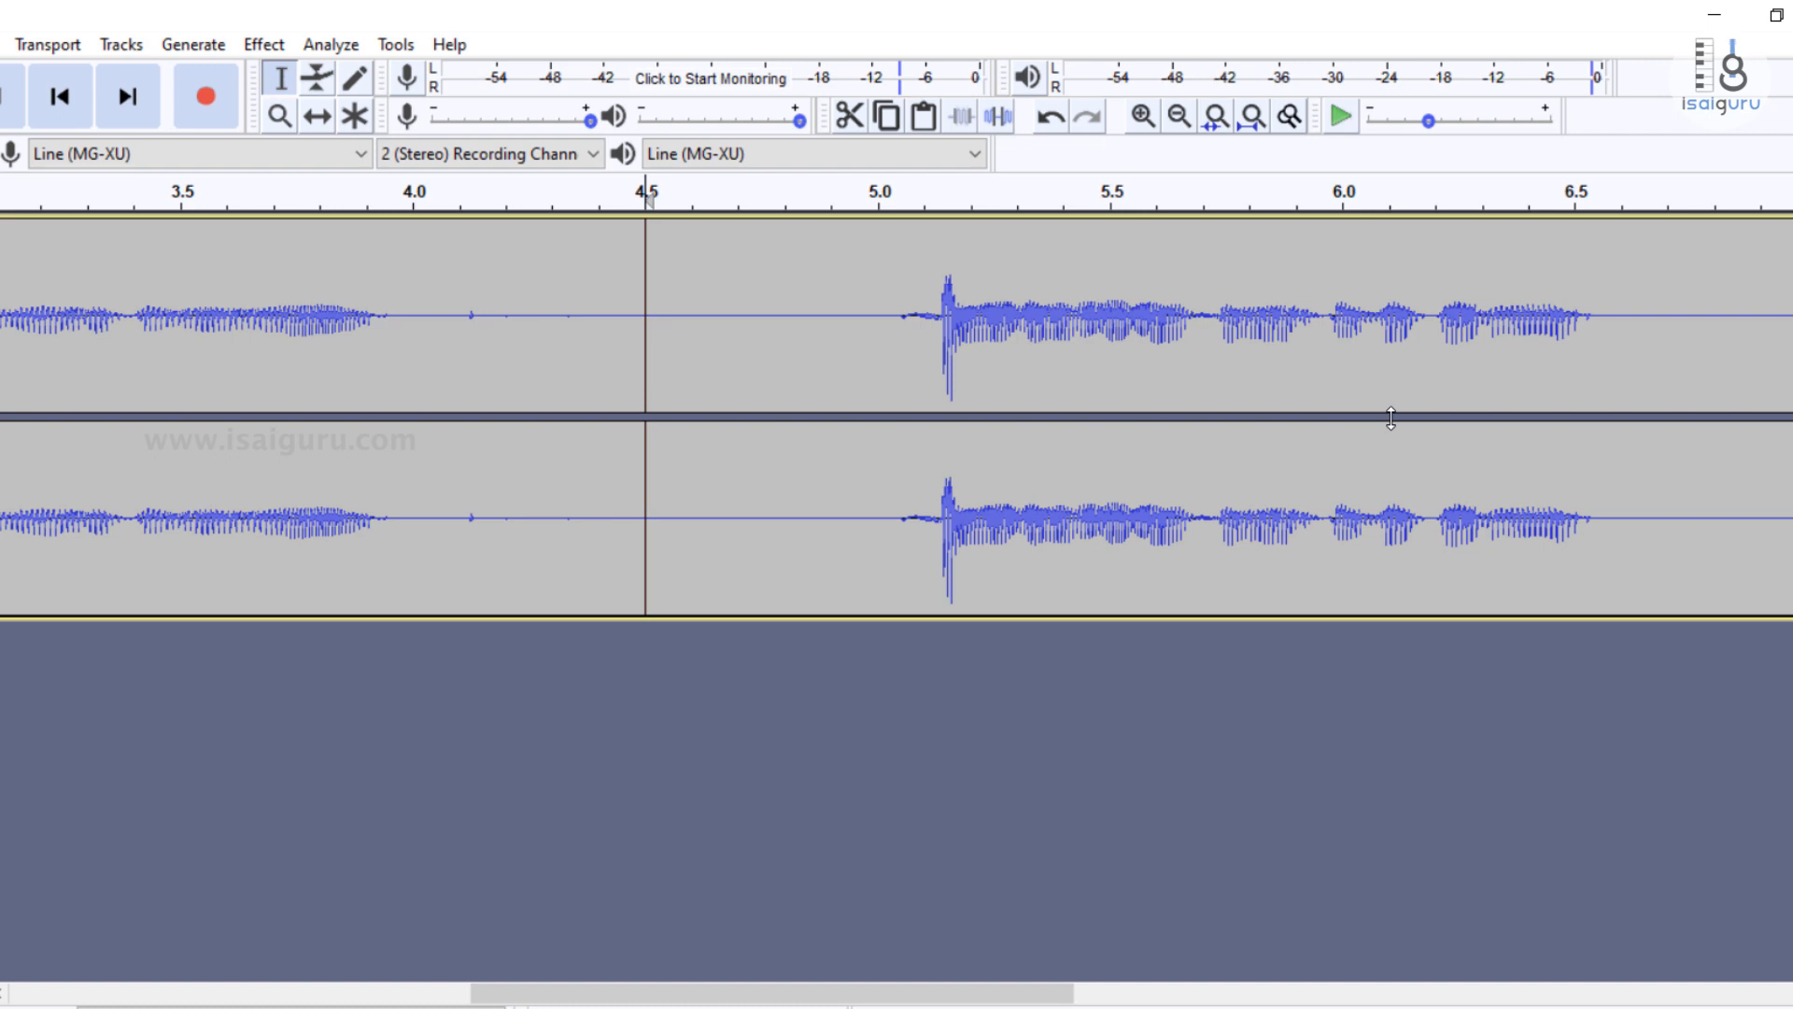
{"action": "key", "text": "space"}
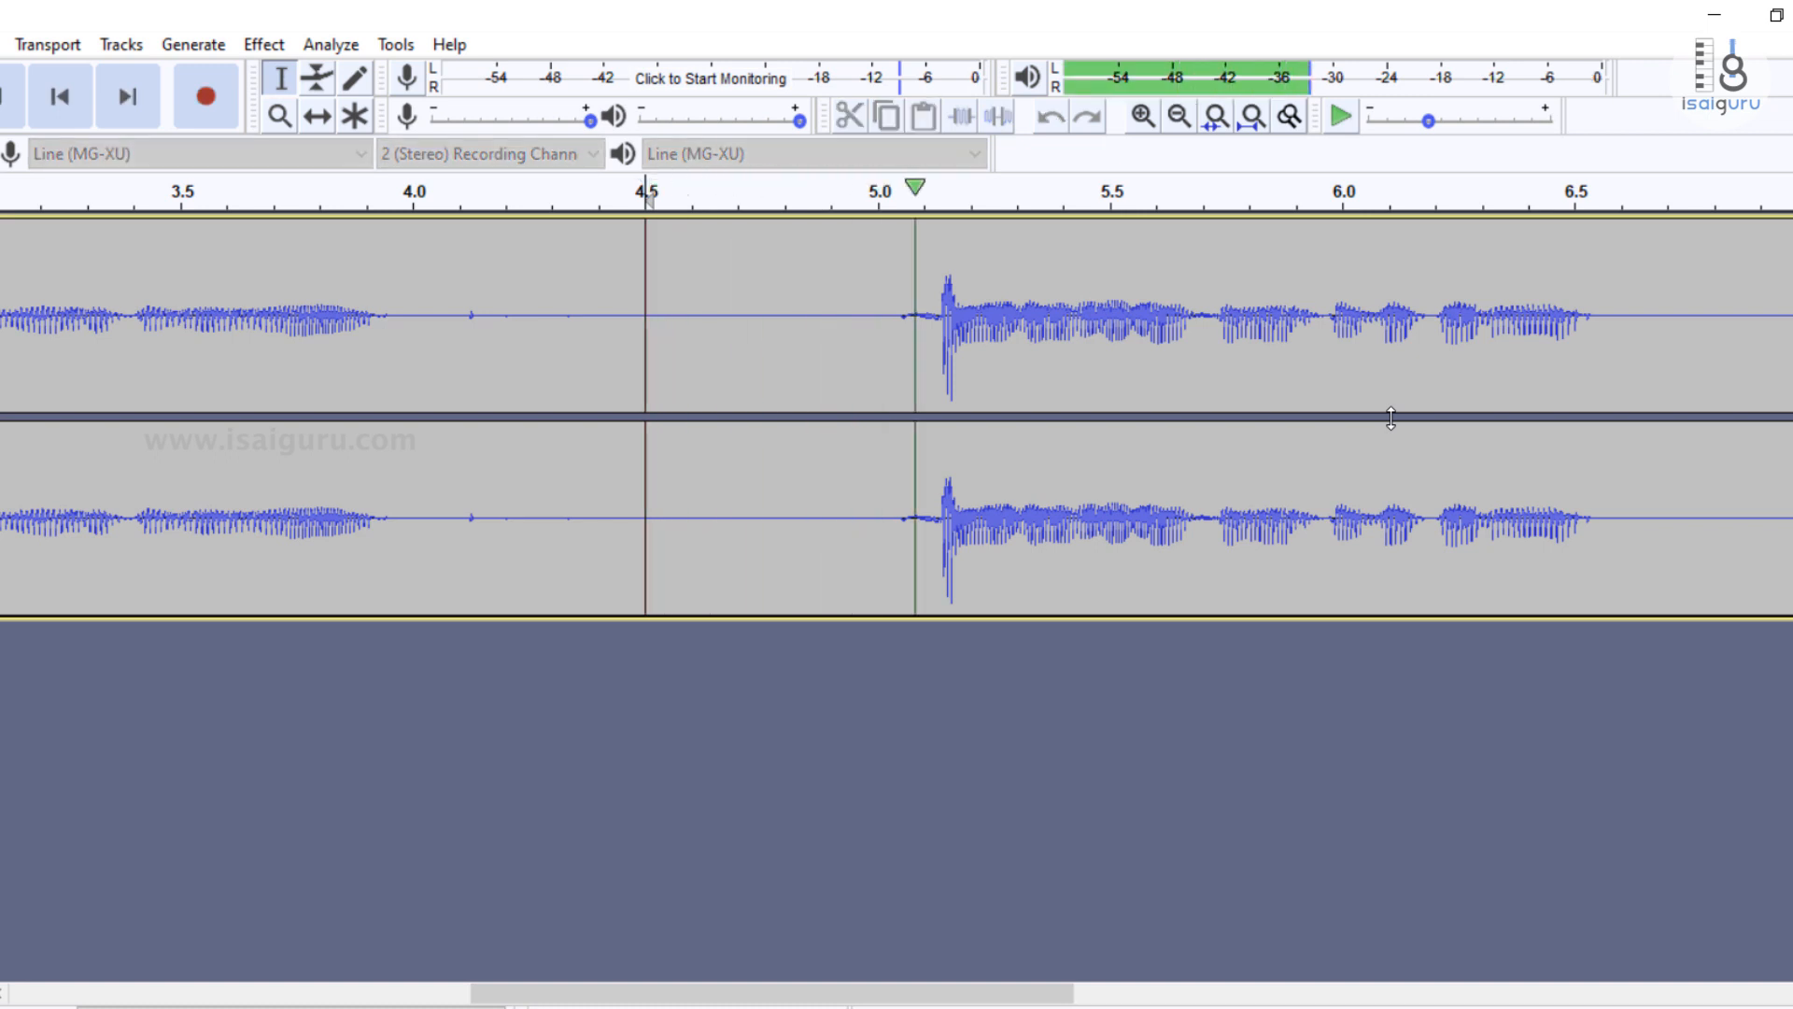
{"action": "key", "text": "space"}
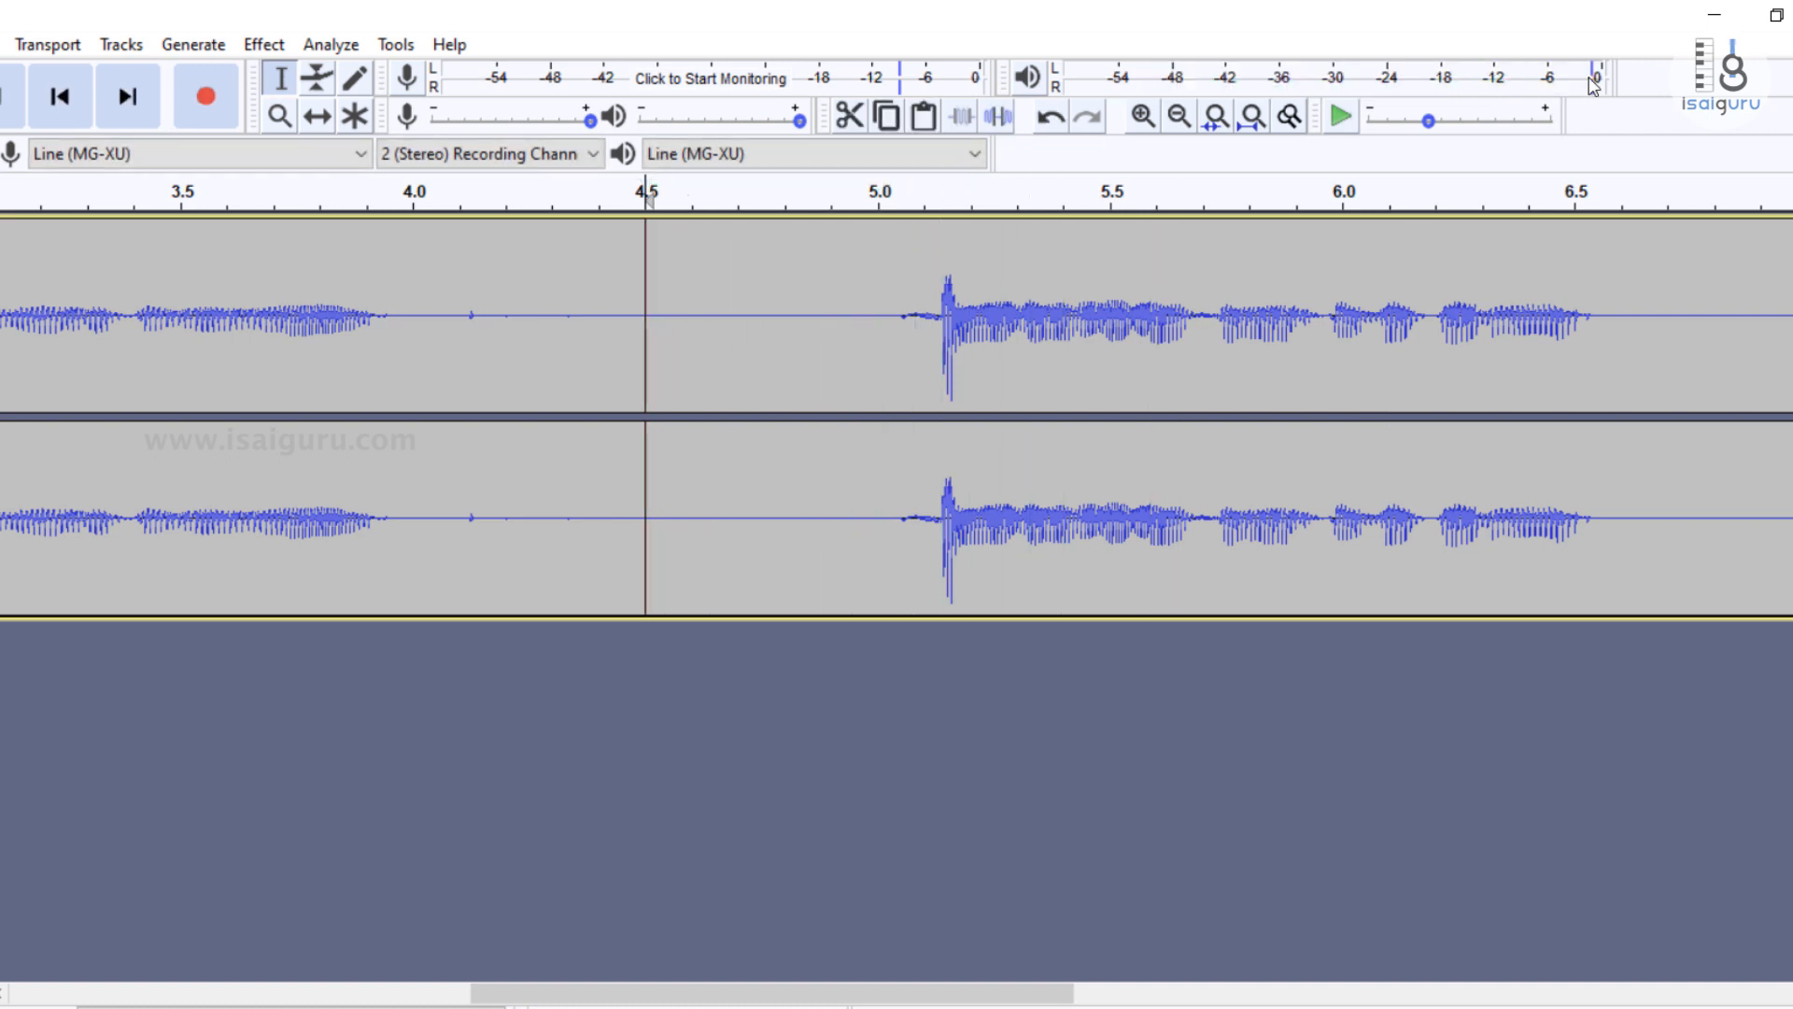